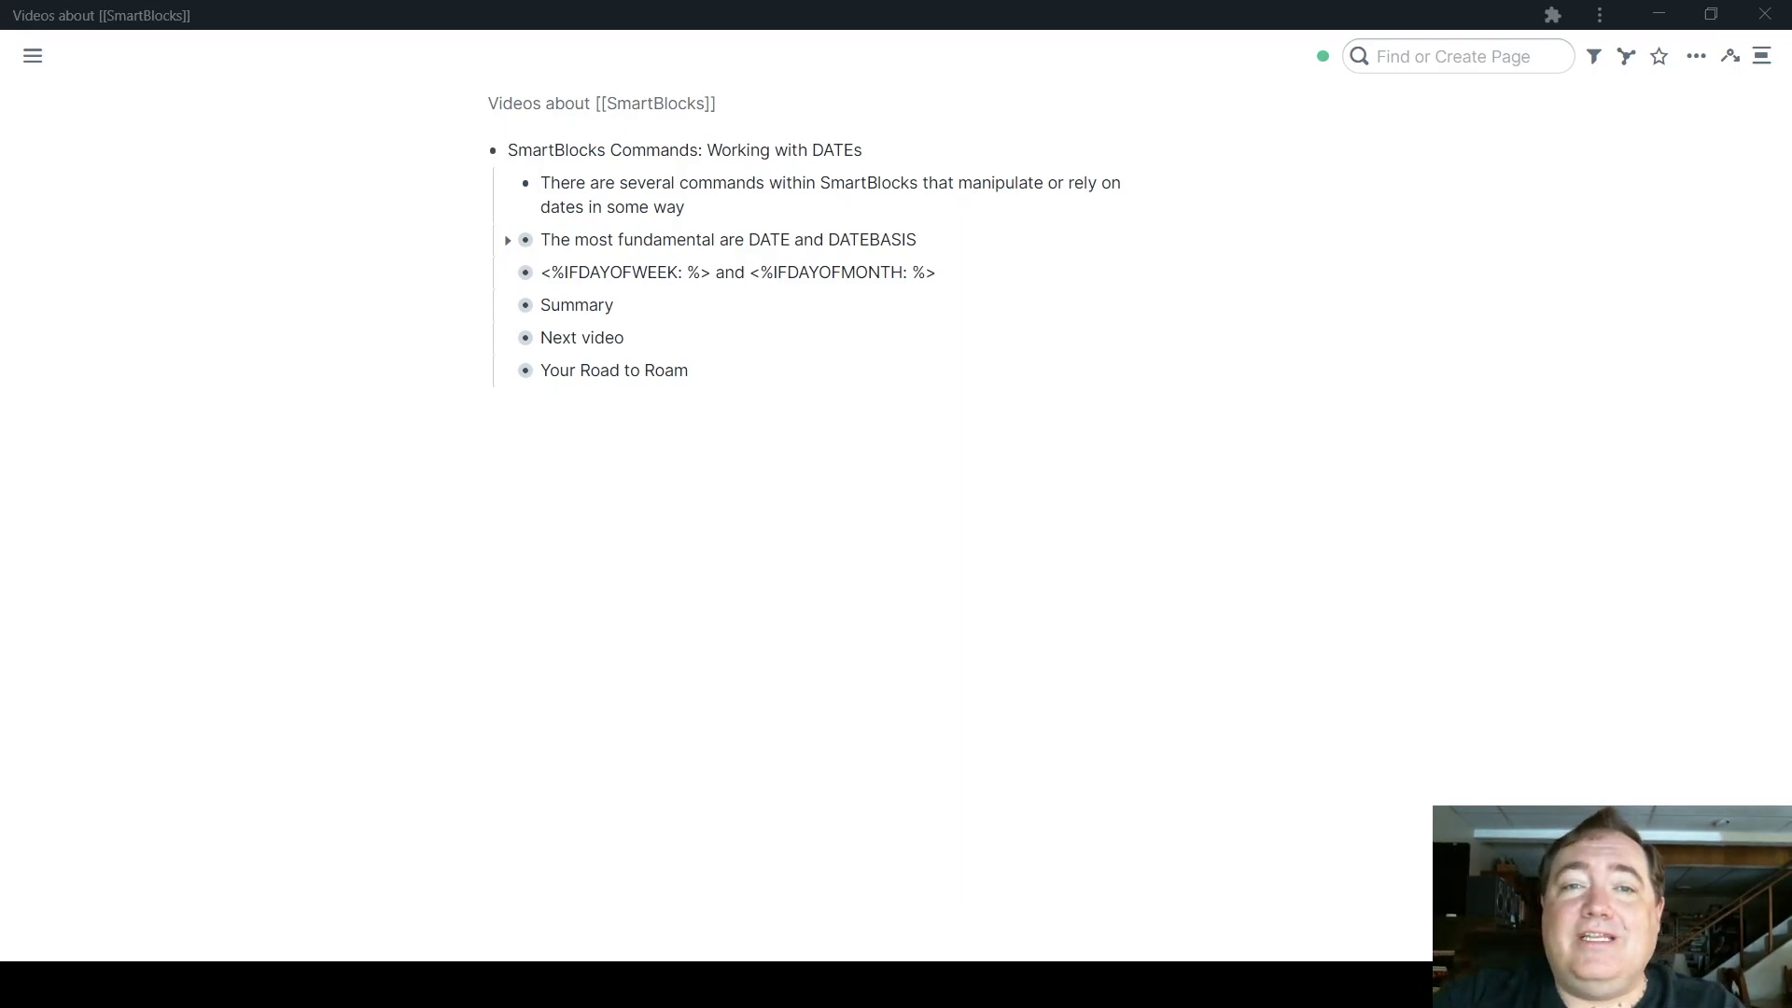
Step: Expand the DATE and DATEBASIS section, then fold the Natural Language Processing, DNP and neat-trick notes
{"action": "left_click", "coordinate": [509, 241]}
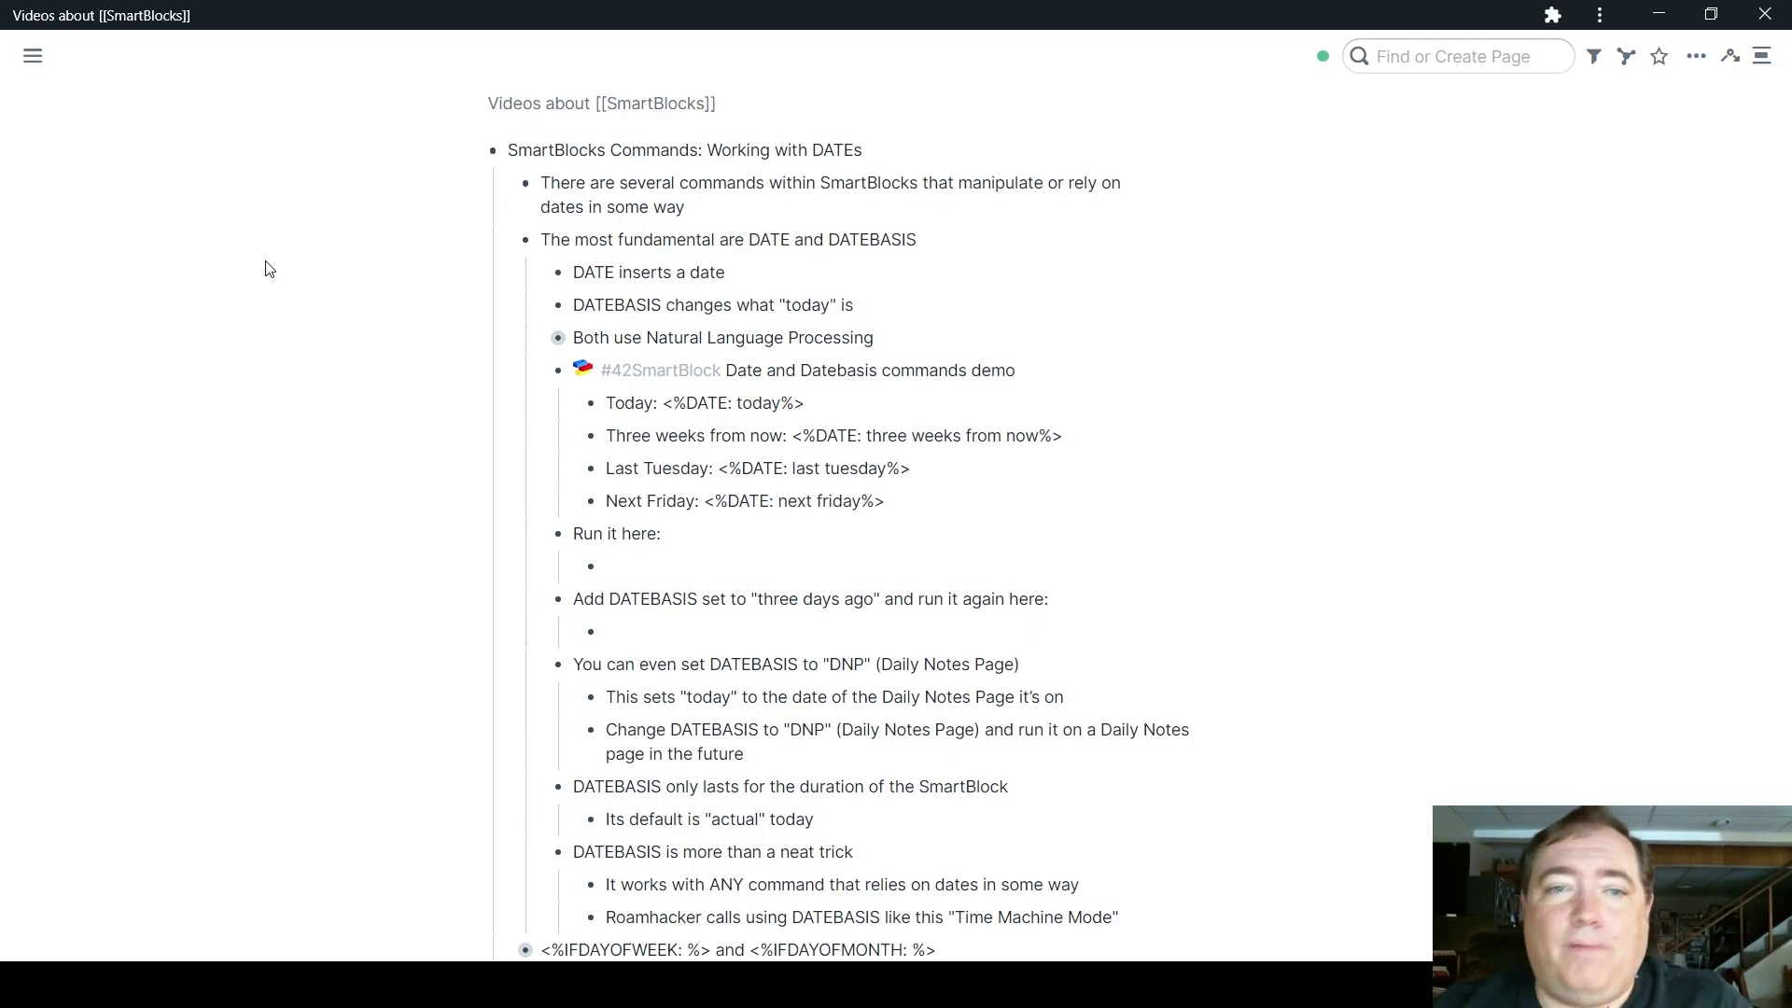
{"action": "left_click", "coordinate": [538, 340]}
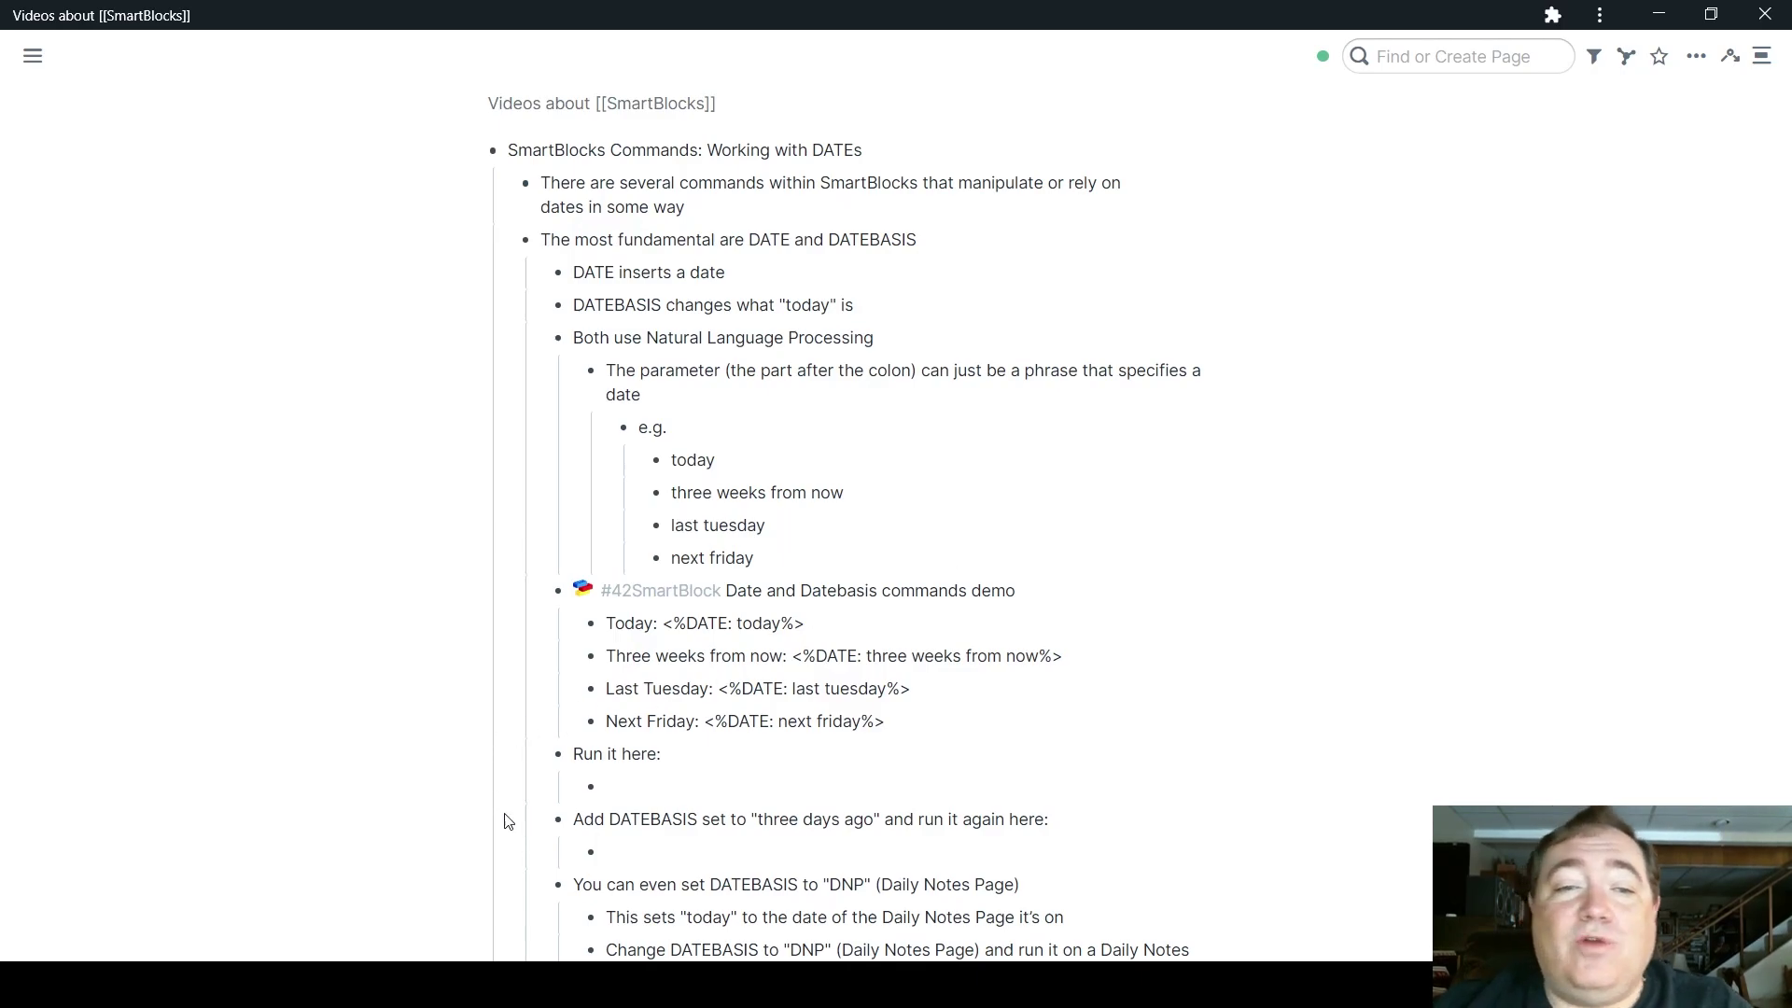
{"action": "left_click", "coordinate": [541, 888]}
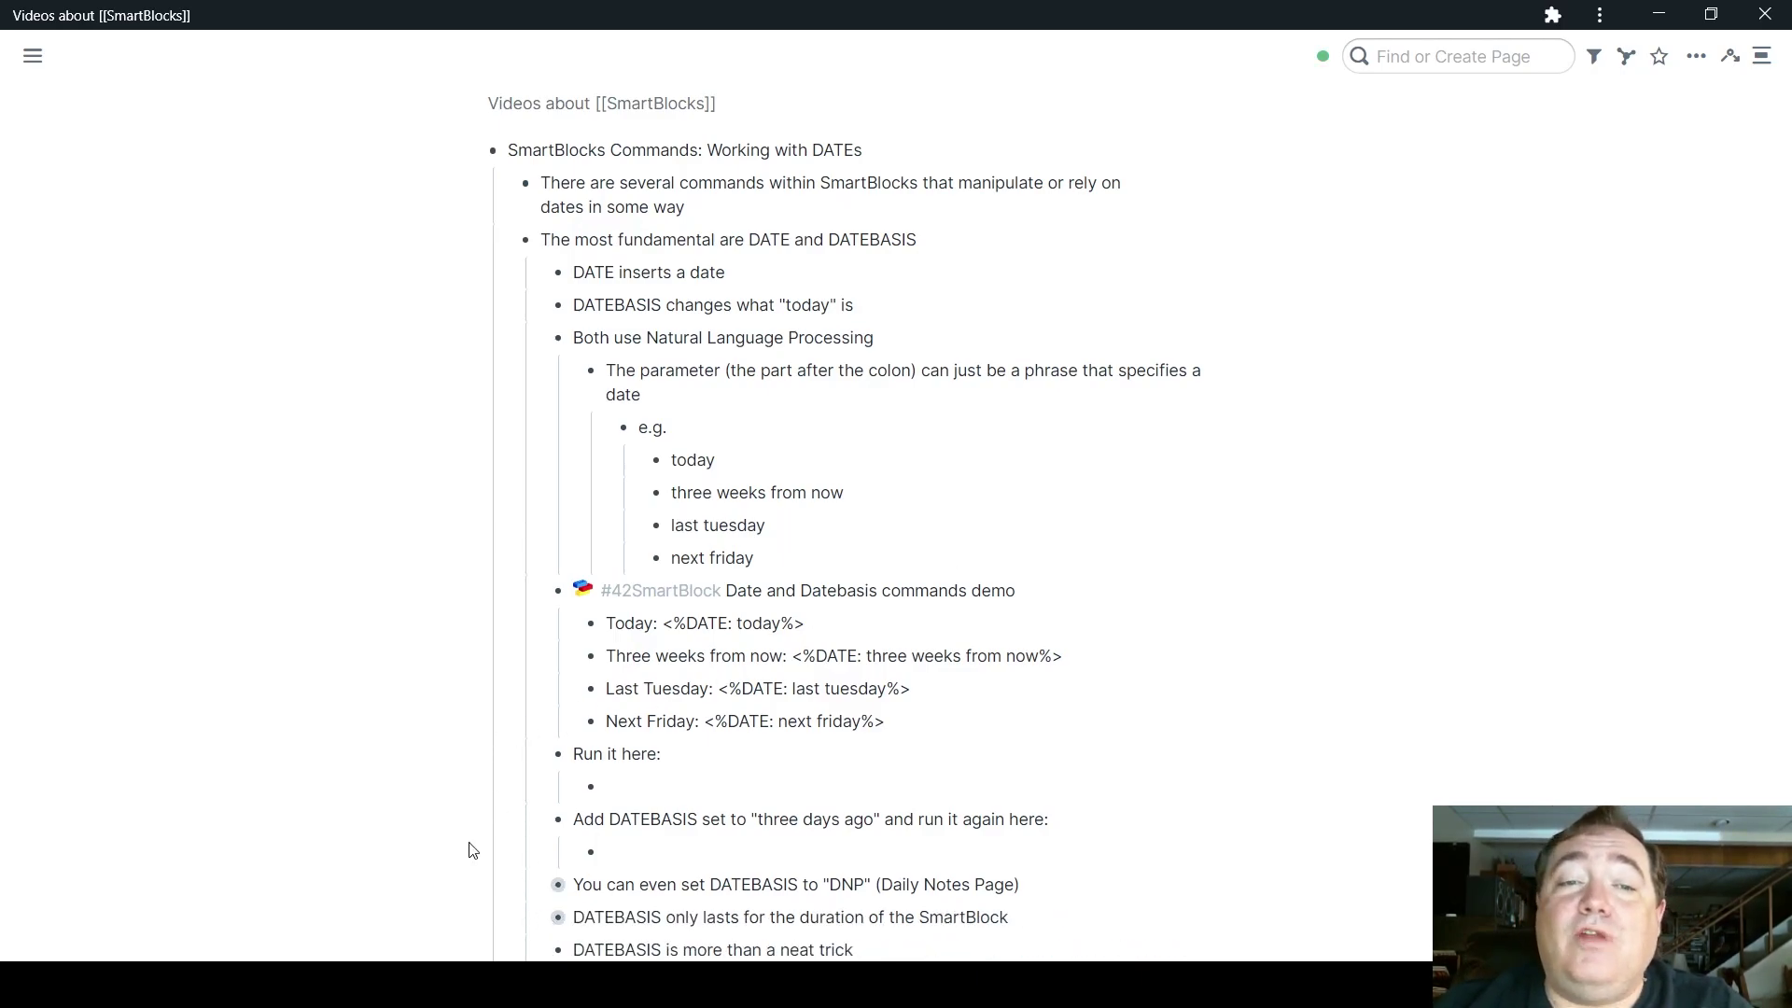
{"action": "scroll", "coordinate": [472, 849], "scroll_direction": "down", "scroll_amount": 1}
{"action": "left_click", "coordinate": [538, 836]}
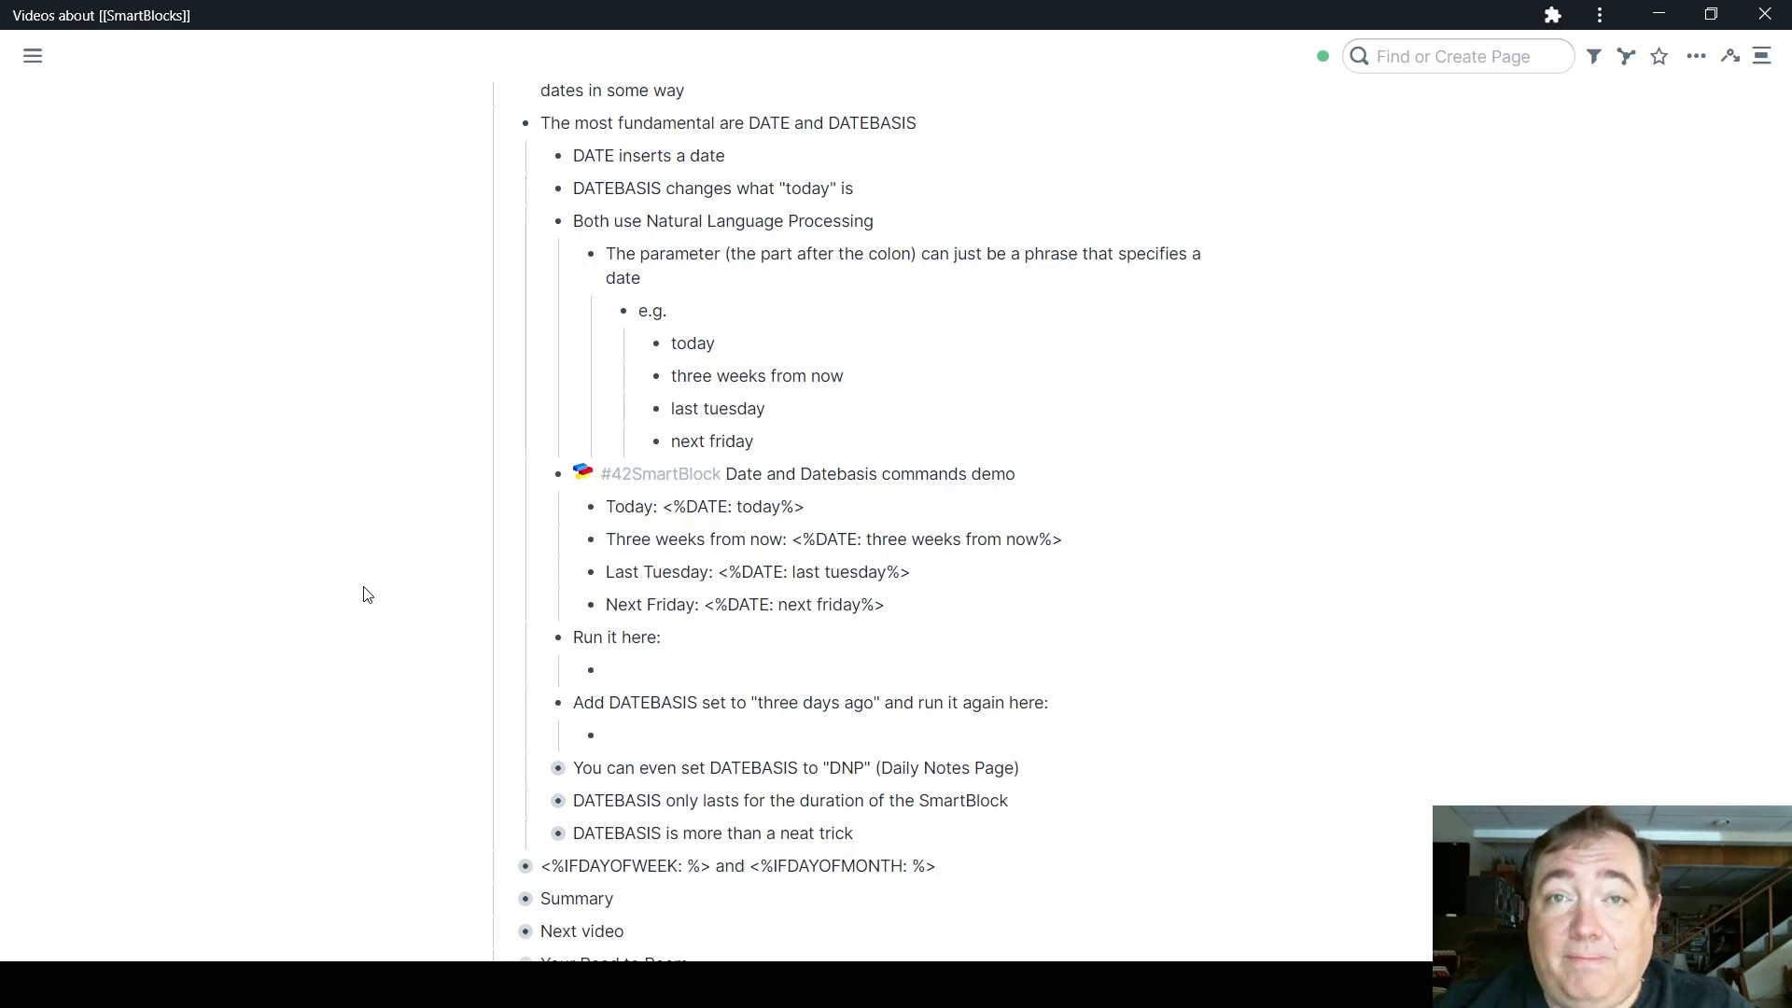
{"action": "scroll", "coordinate": [451, 499], "scroll_direction": "up", "scroll_amount": 1}
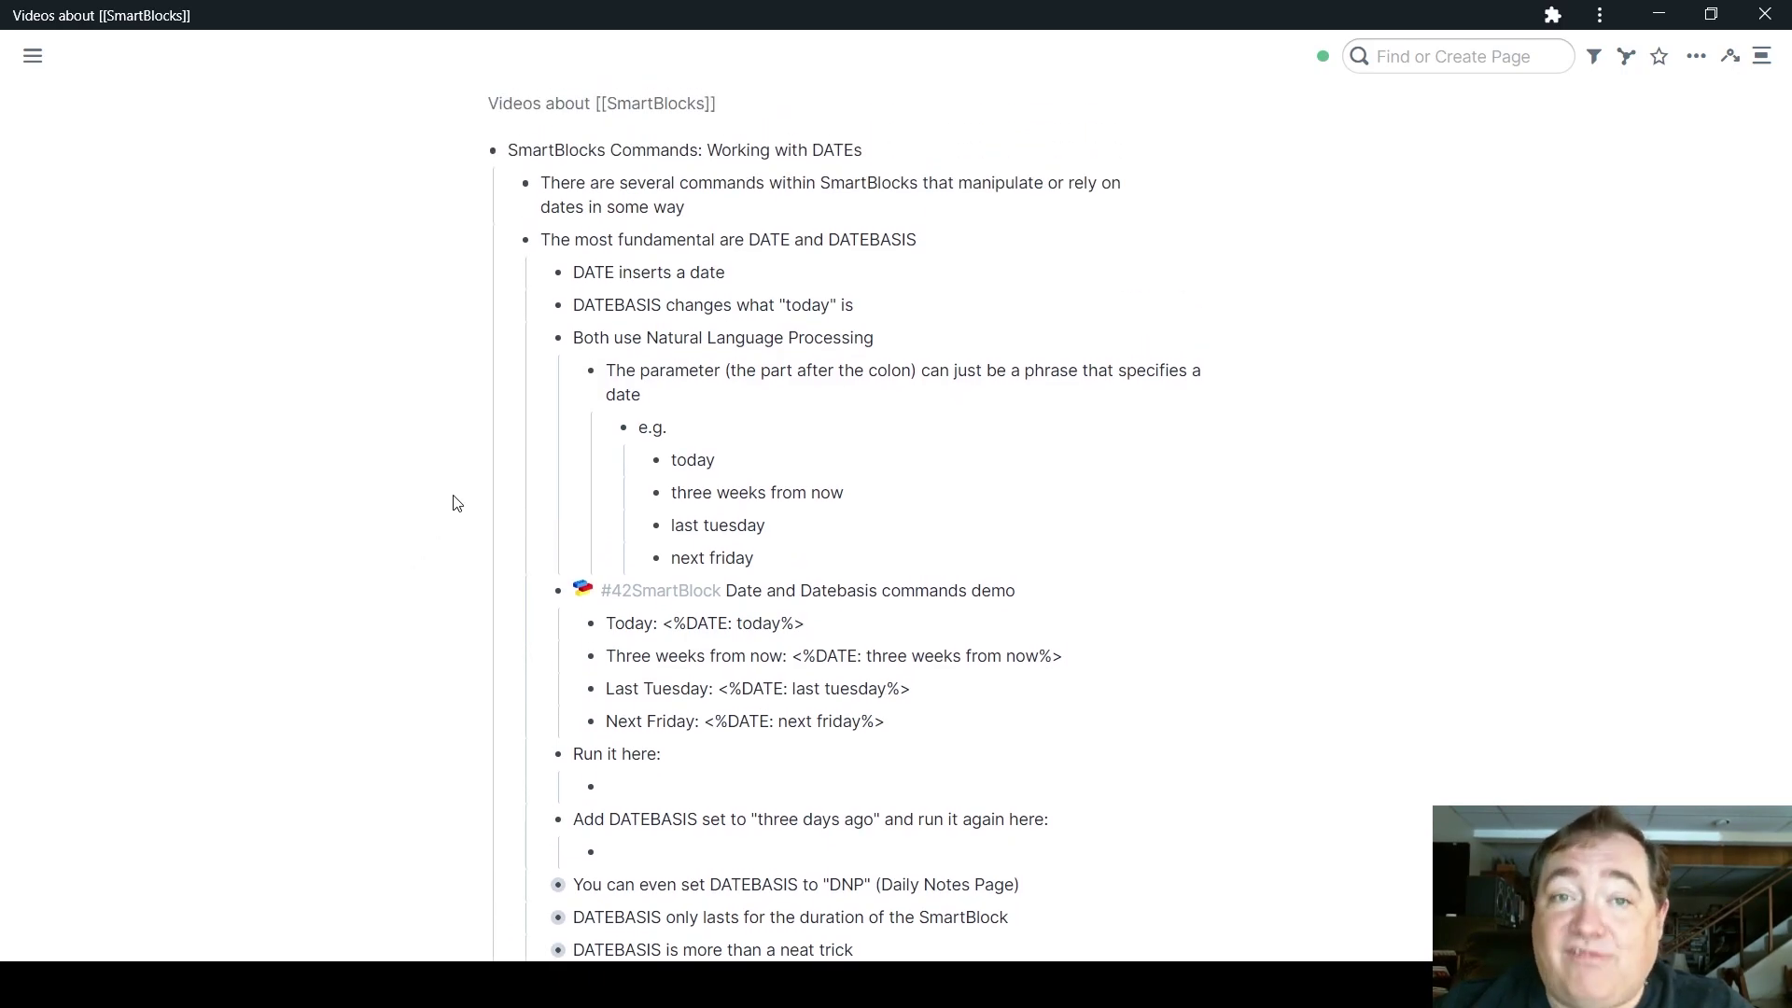
{"action": "mouse_move", "coordinate": [573, 383]}
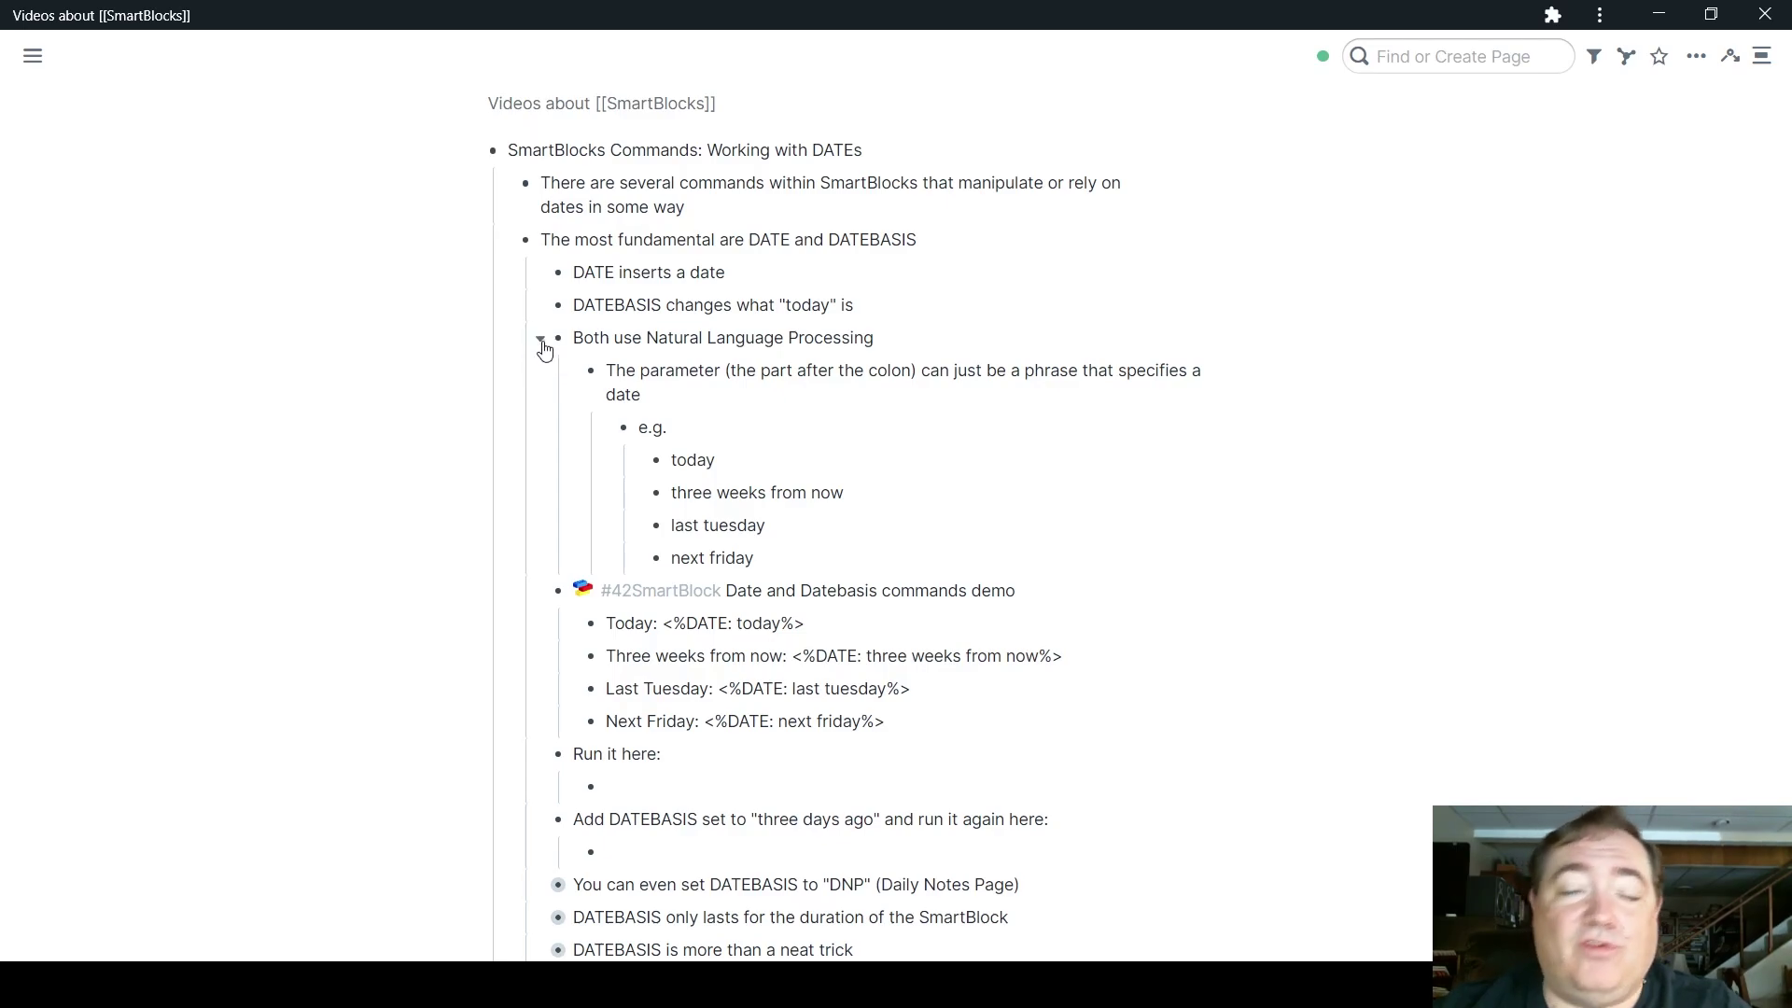
{"action": "left_click", "coordinate": [541, 342]}
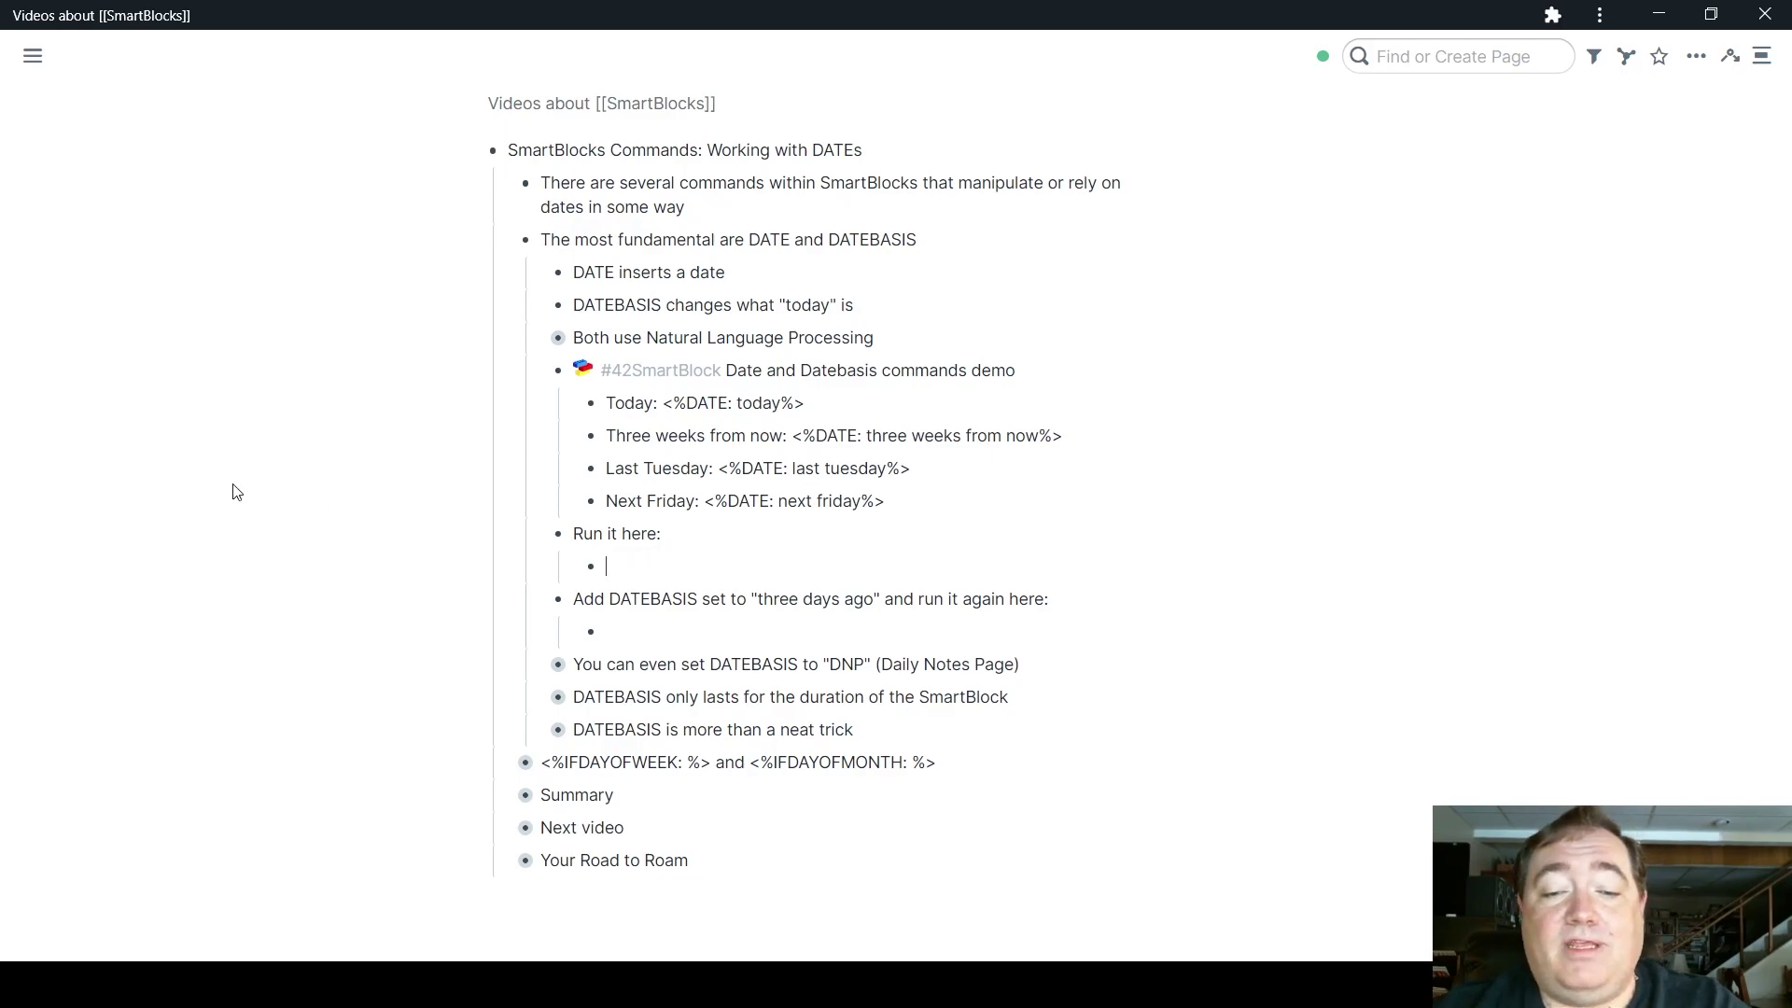
Step: Run the 'Date and Datebasis commands demo' SmartBlock via jjdate under 'Run it here:', generating four dates
{"action": "type", "text": "jjdate"}
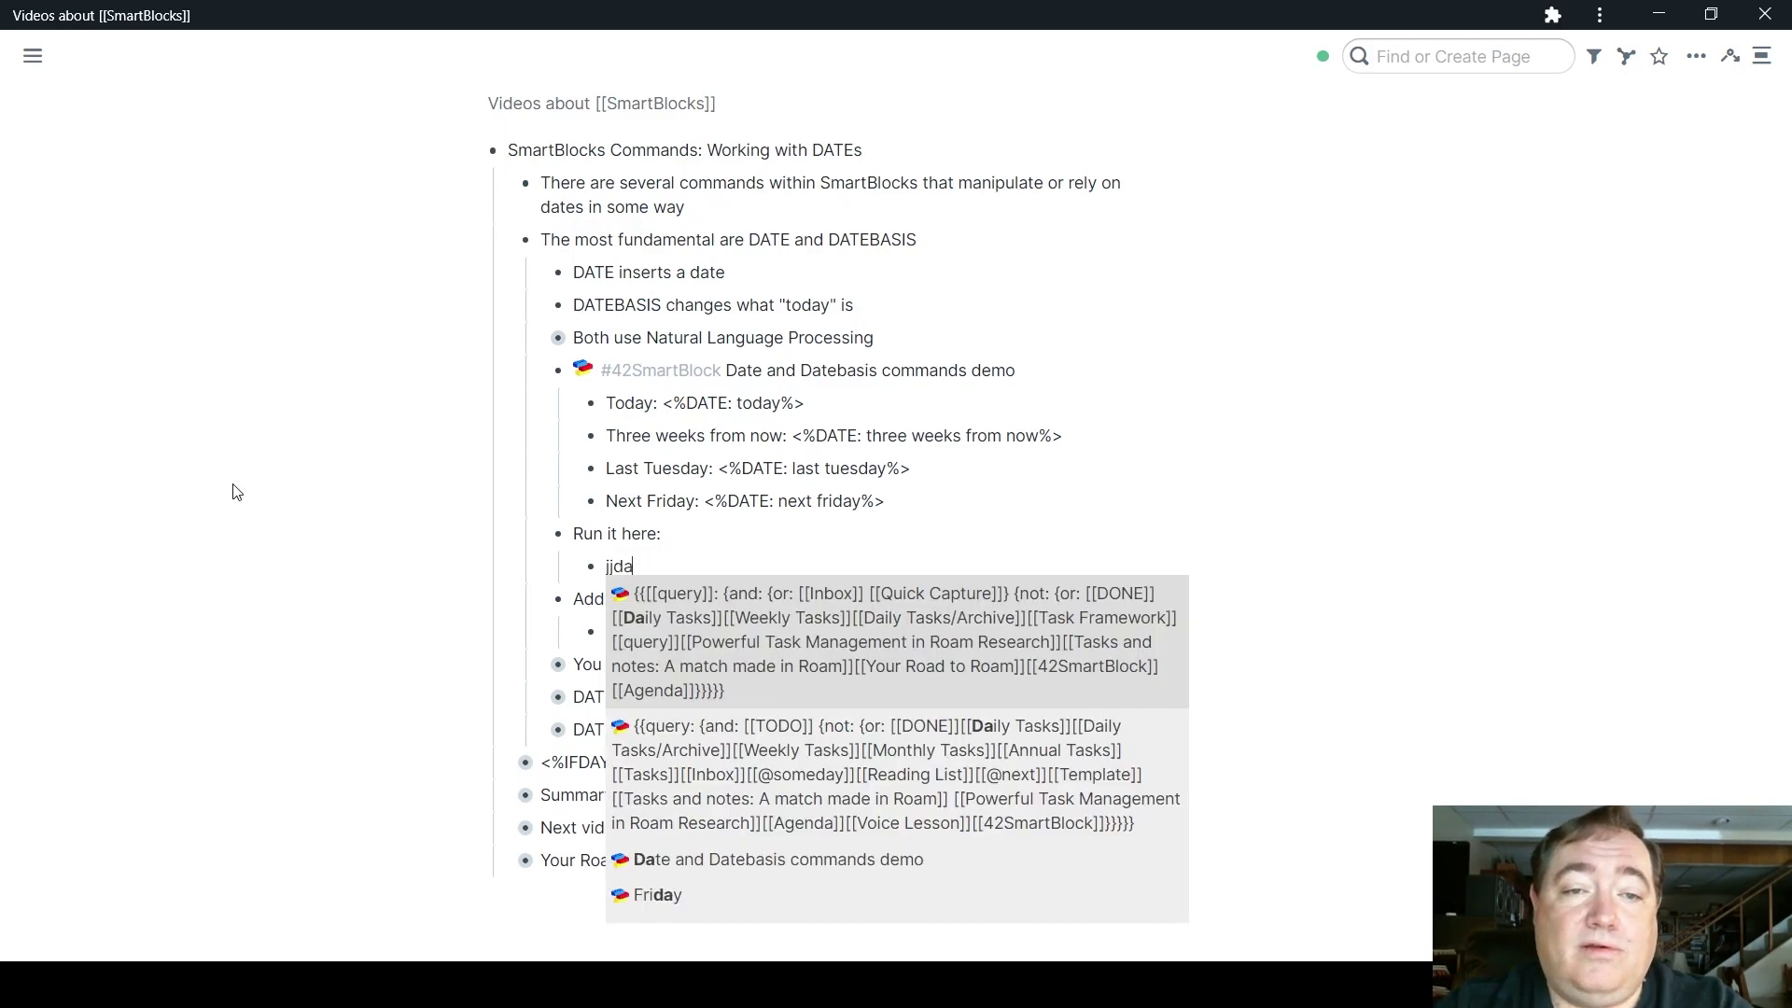
{"action": "left_click", "coordinate": [744, 612]}
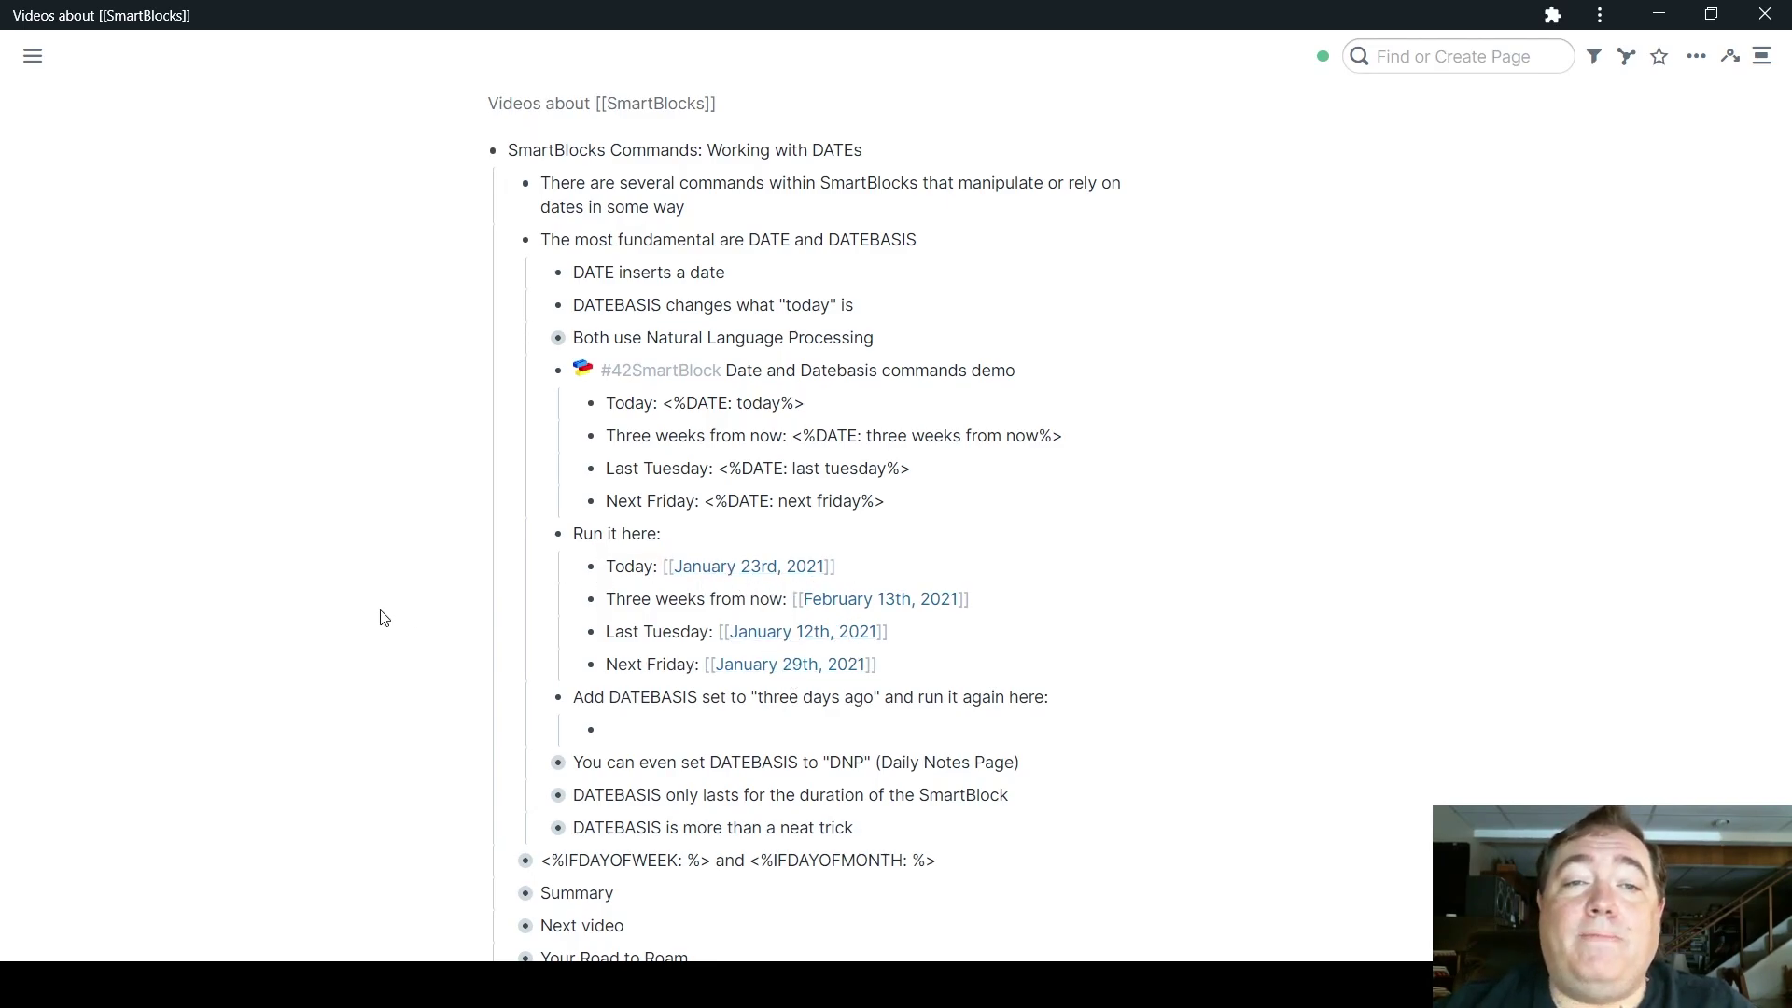
{"action": "scroll", "coordinate": [384, 618], "scroll_direction": "down", "scroll_amount": 2}
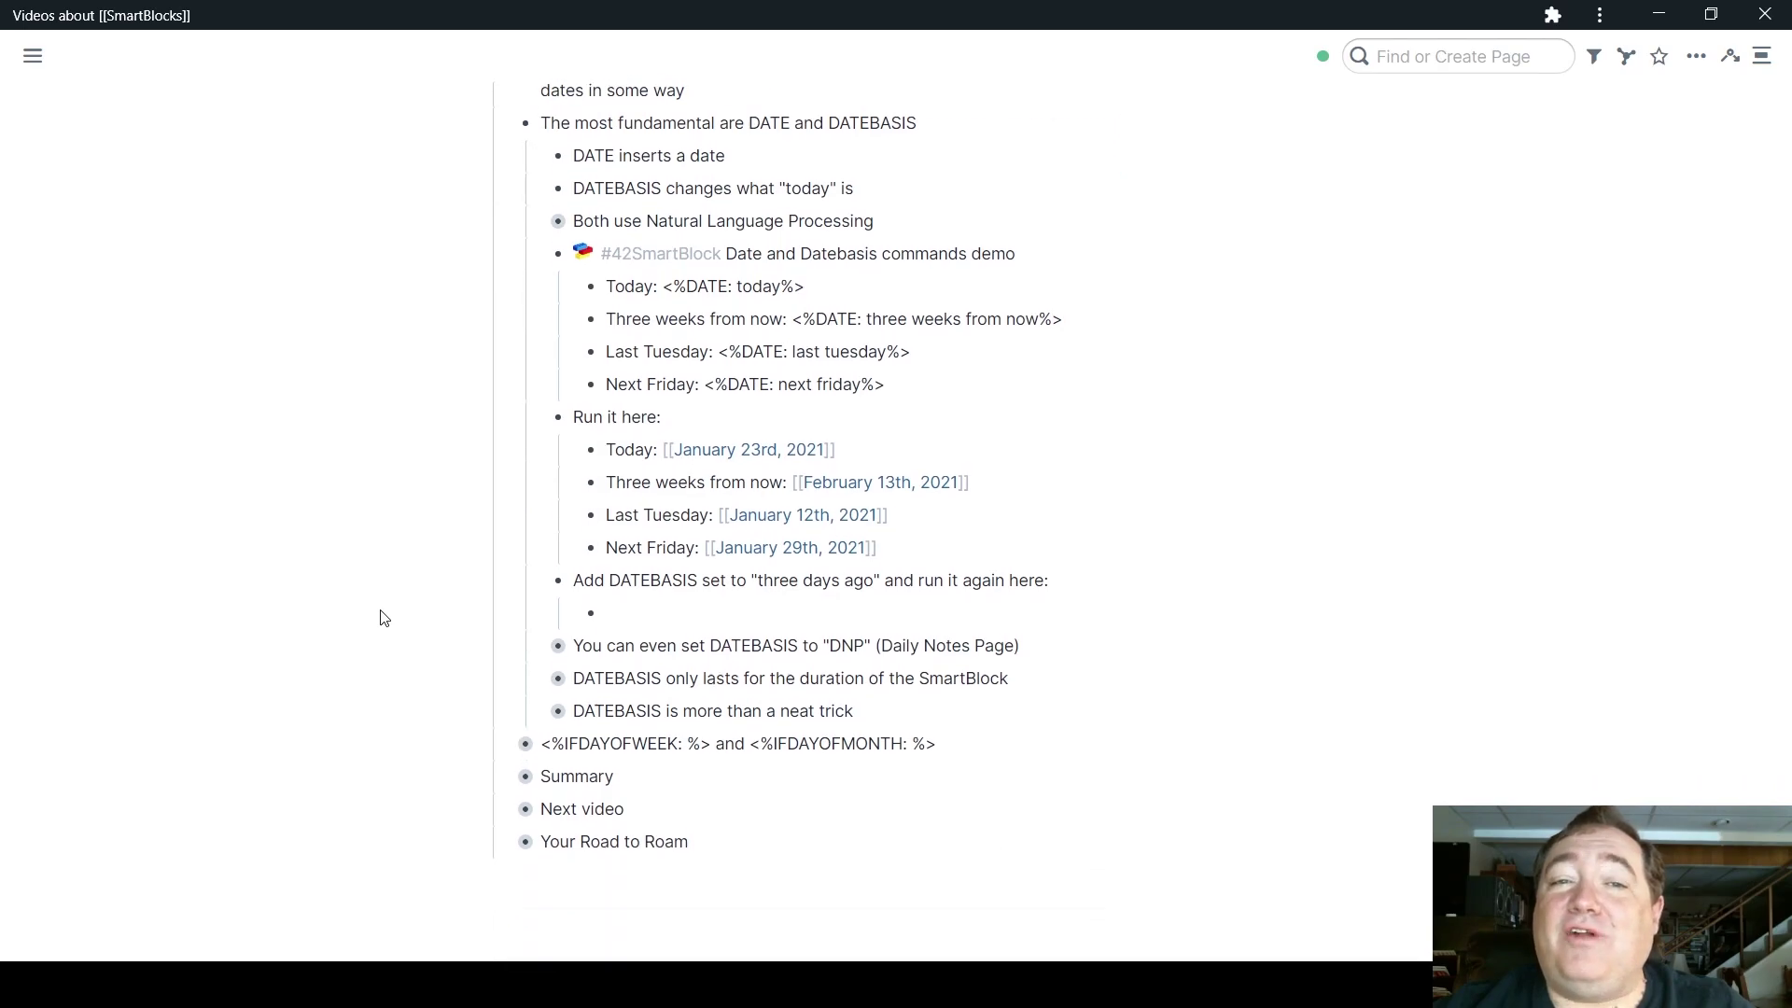
Step: Insert <%DATEBASIS: three days ago%> as the first child line of the demo SmartBlock
{"action": "left_click", "coordinate": [1025, 253]}
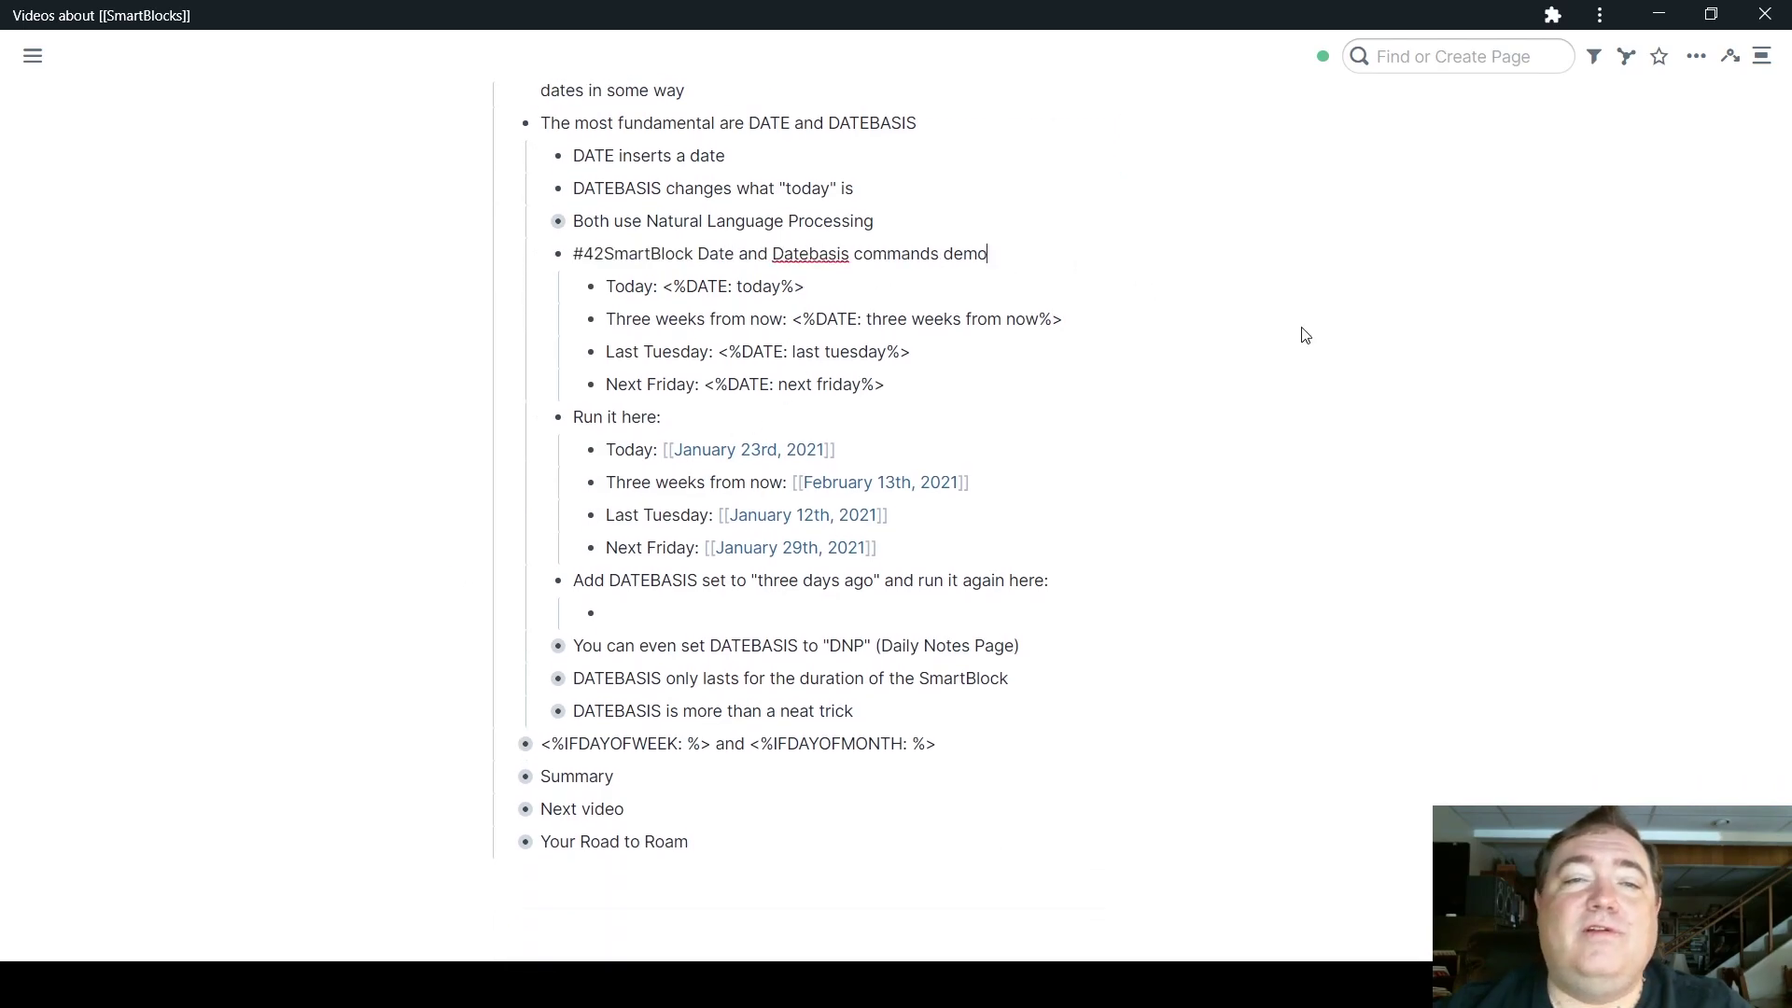
{"action": "key", "text": "Return"}
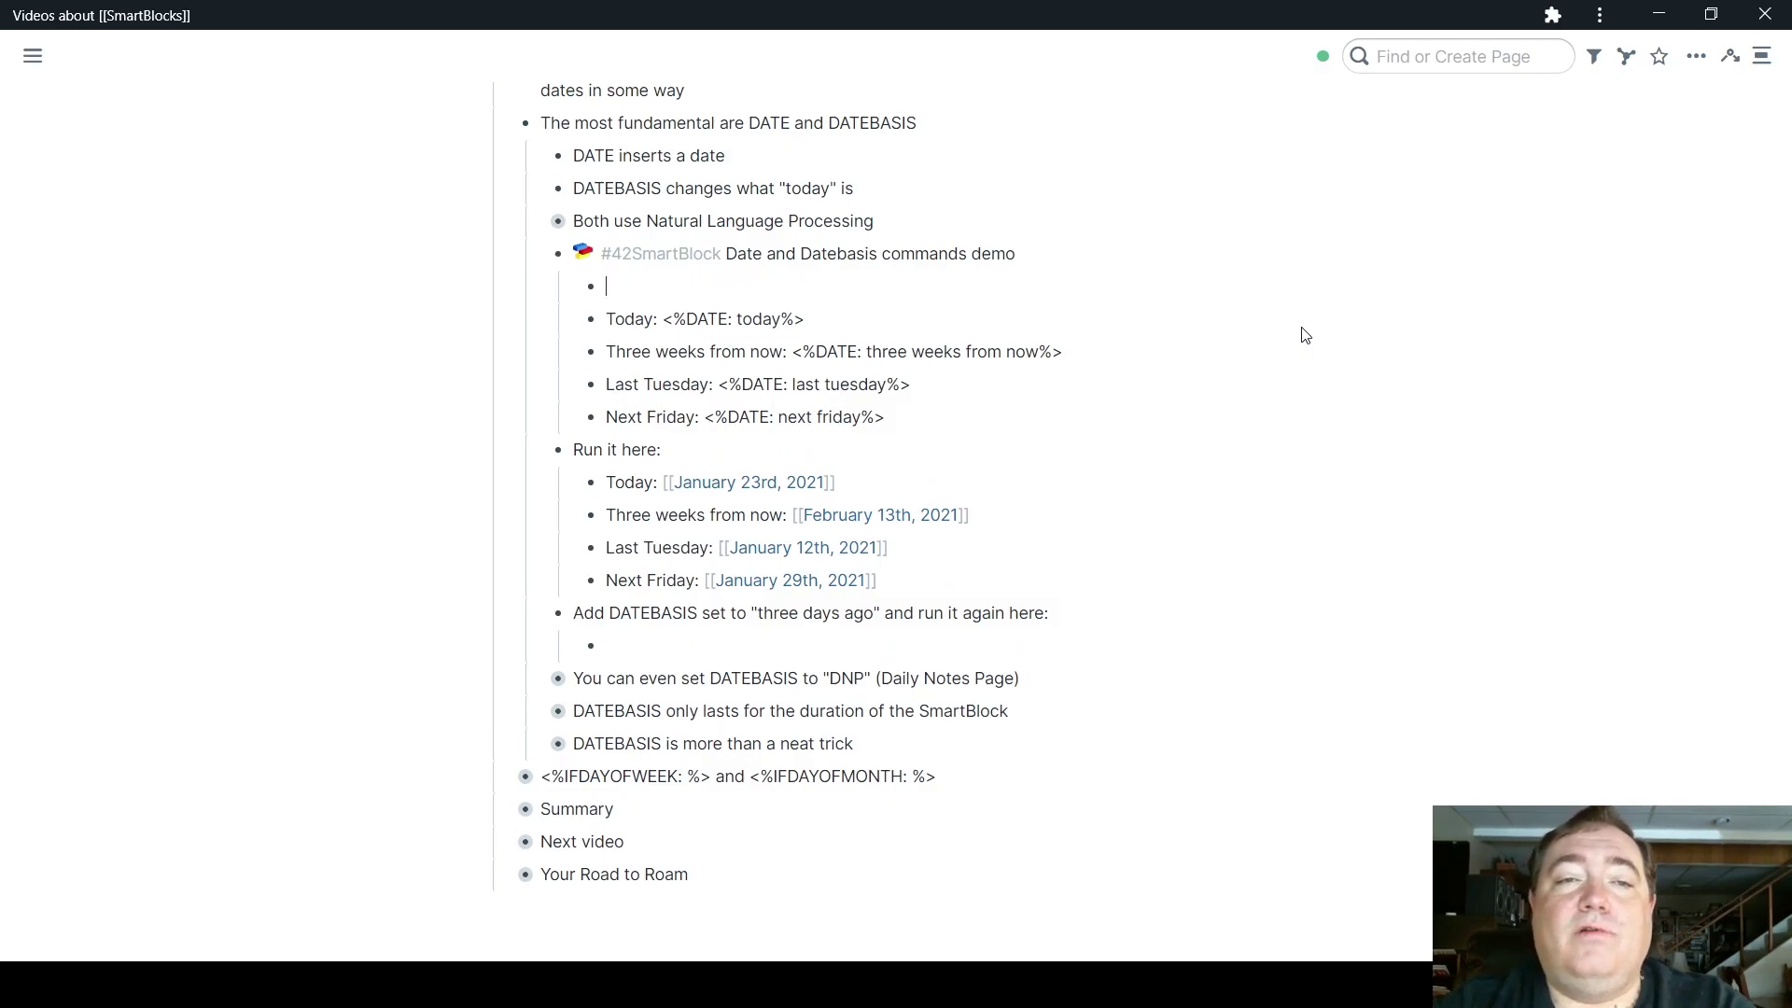
{"action": "type", "text": "<"}
{"action": "key", "text": "BackSpace"}
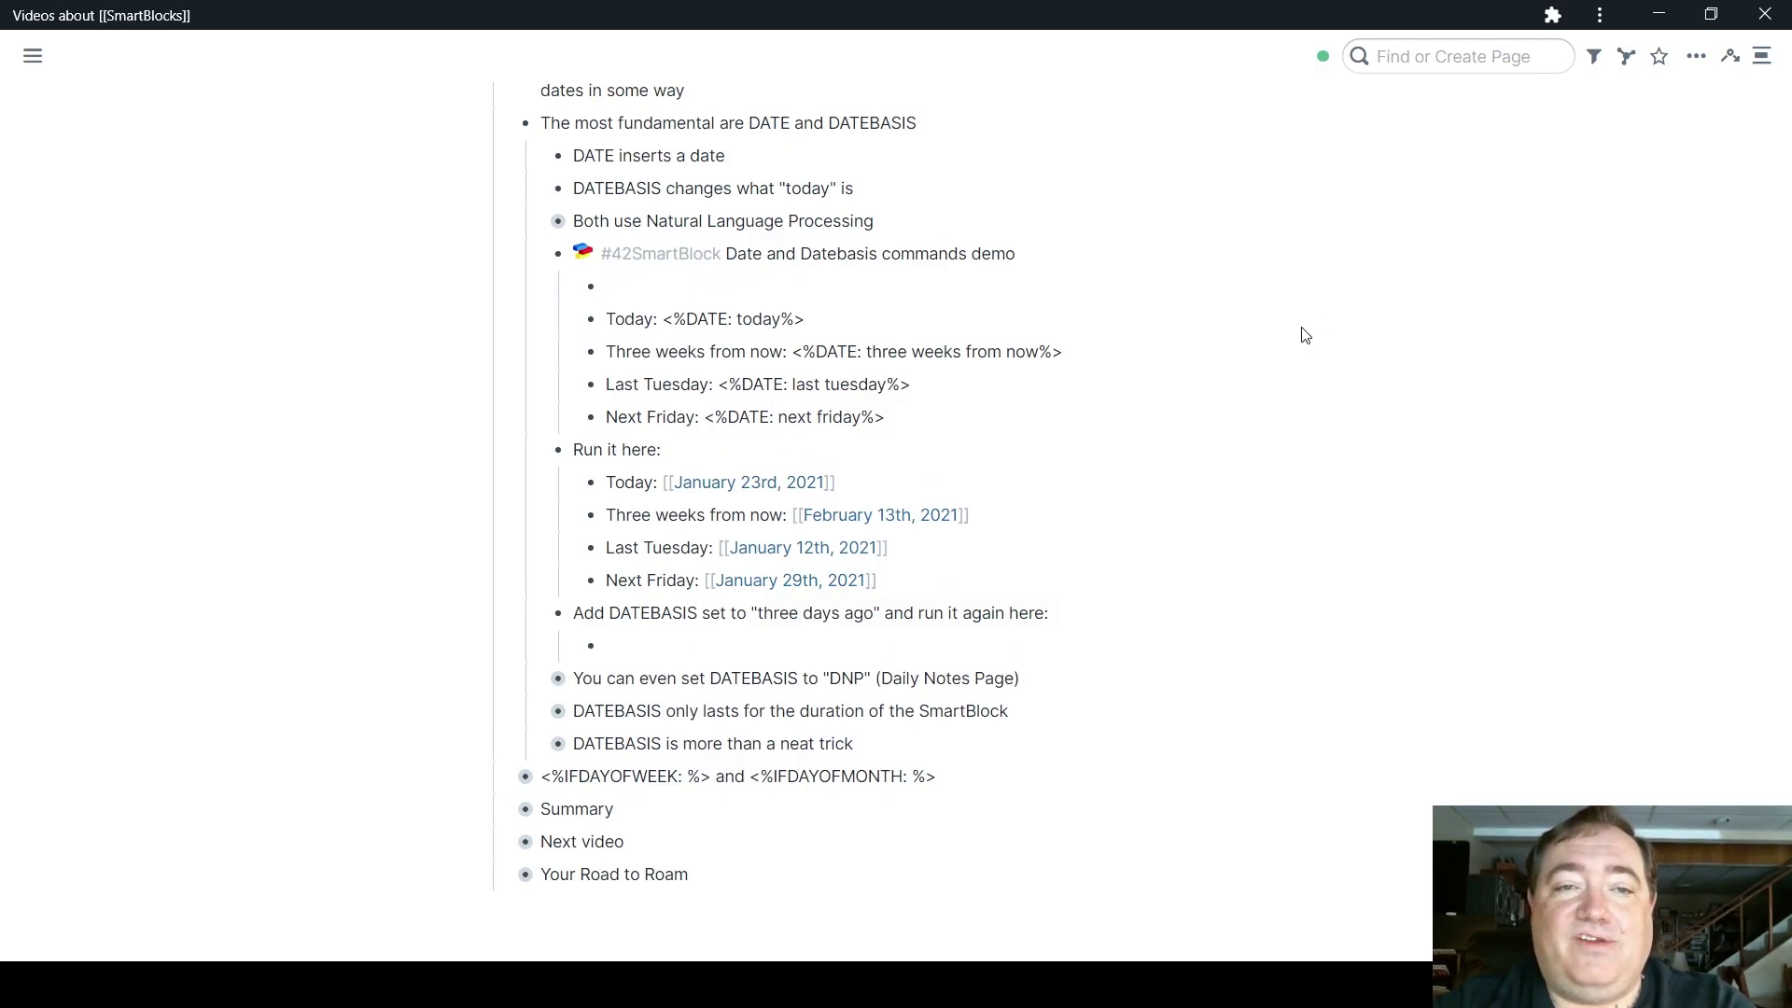
{"action": "type", "text": "jj<"}
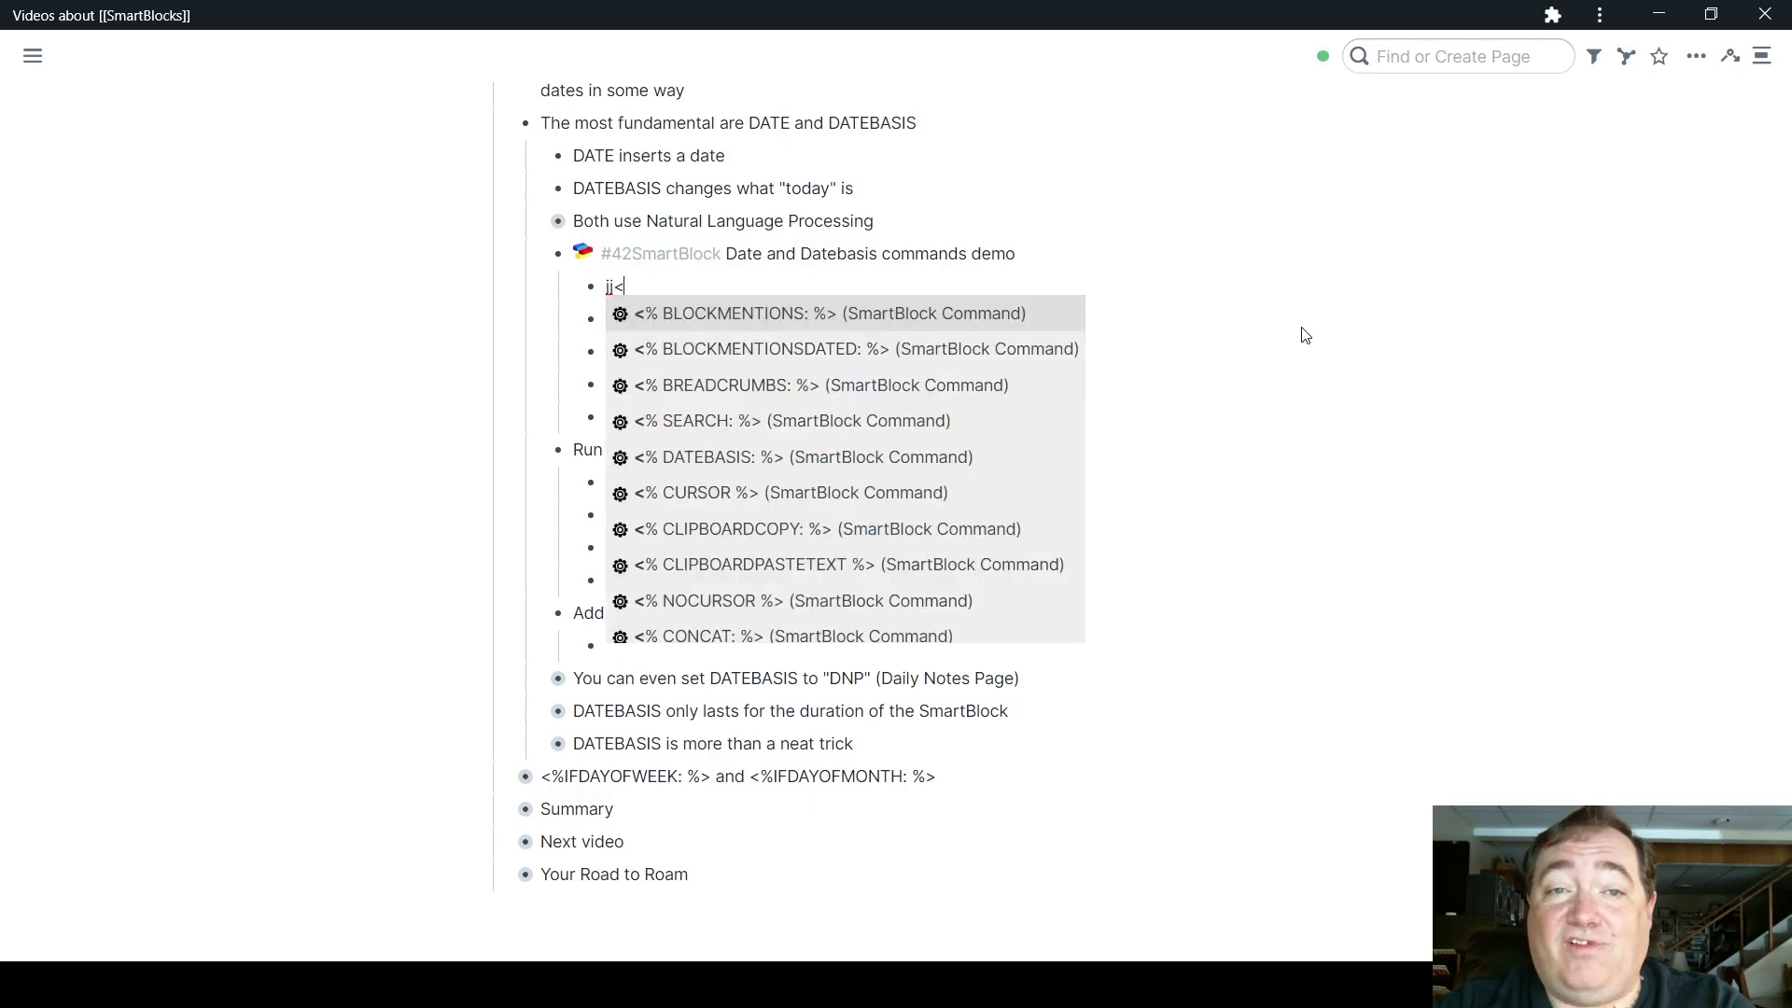
{"action": "type", "text": "%"}
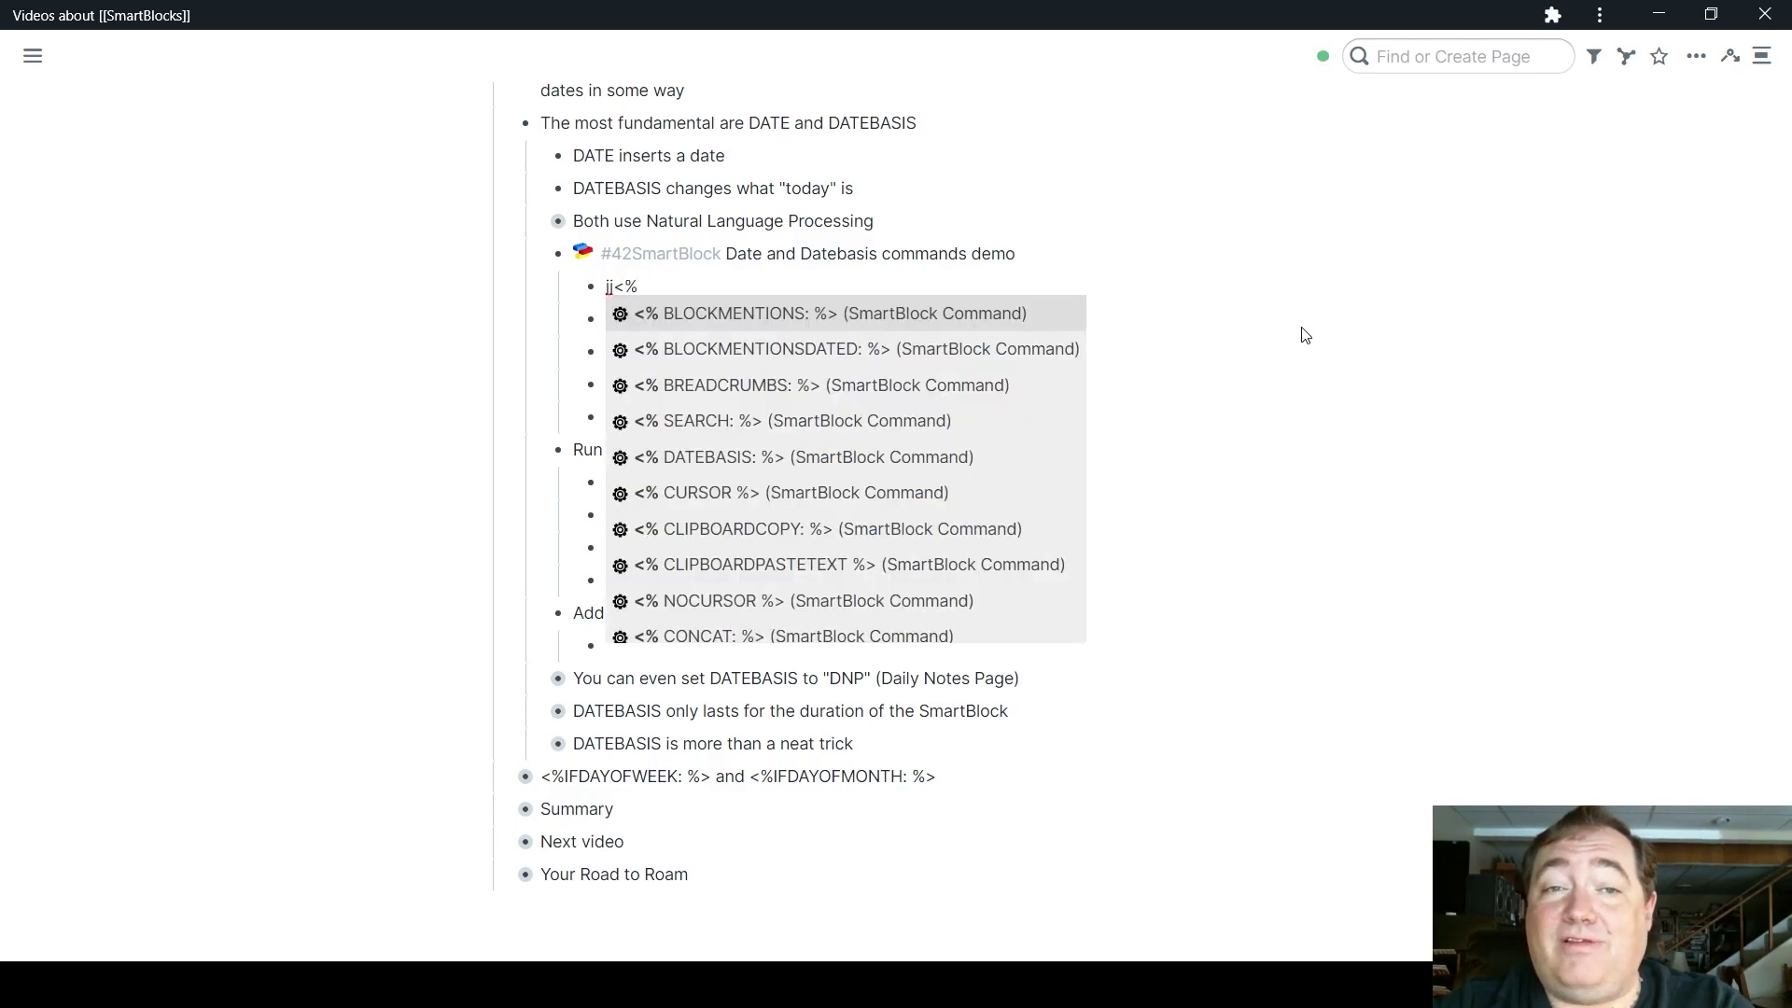
{"action": "type", "text": "Dat"}
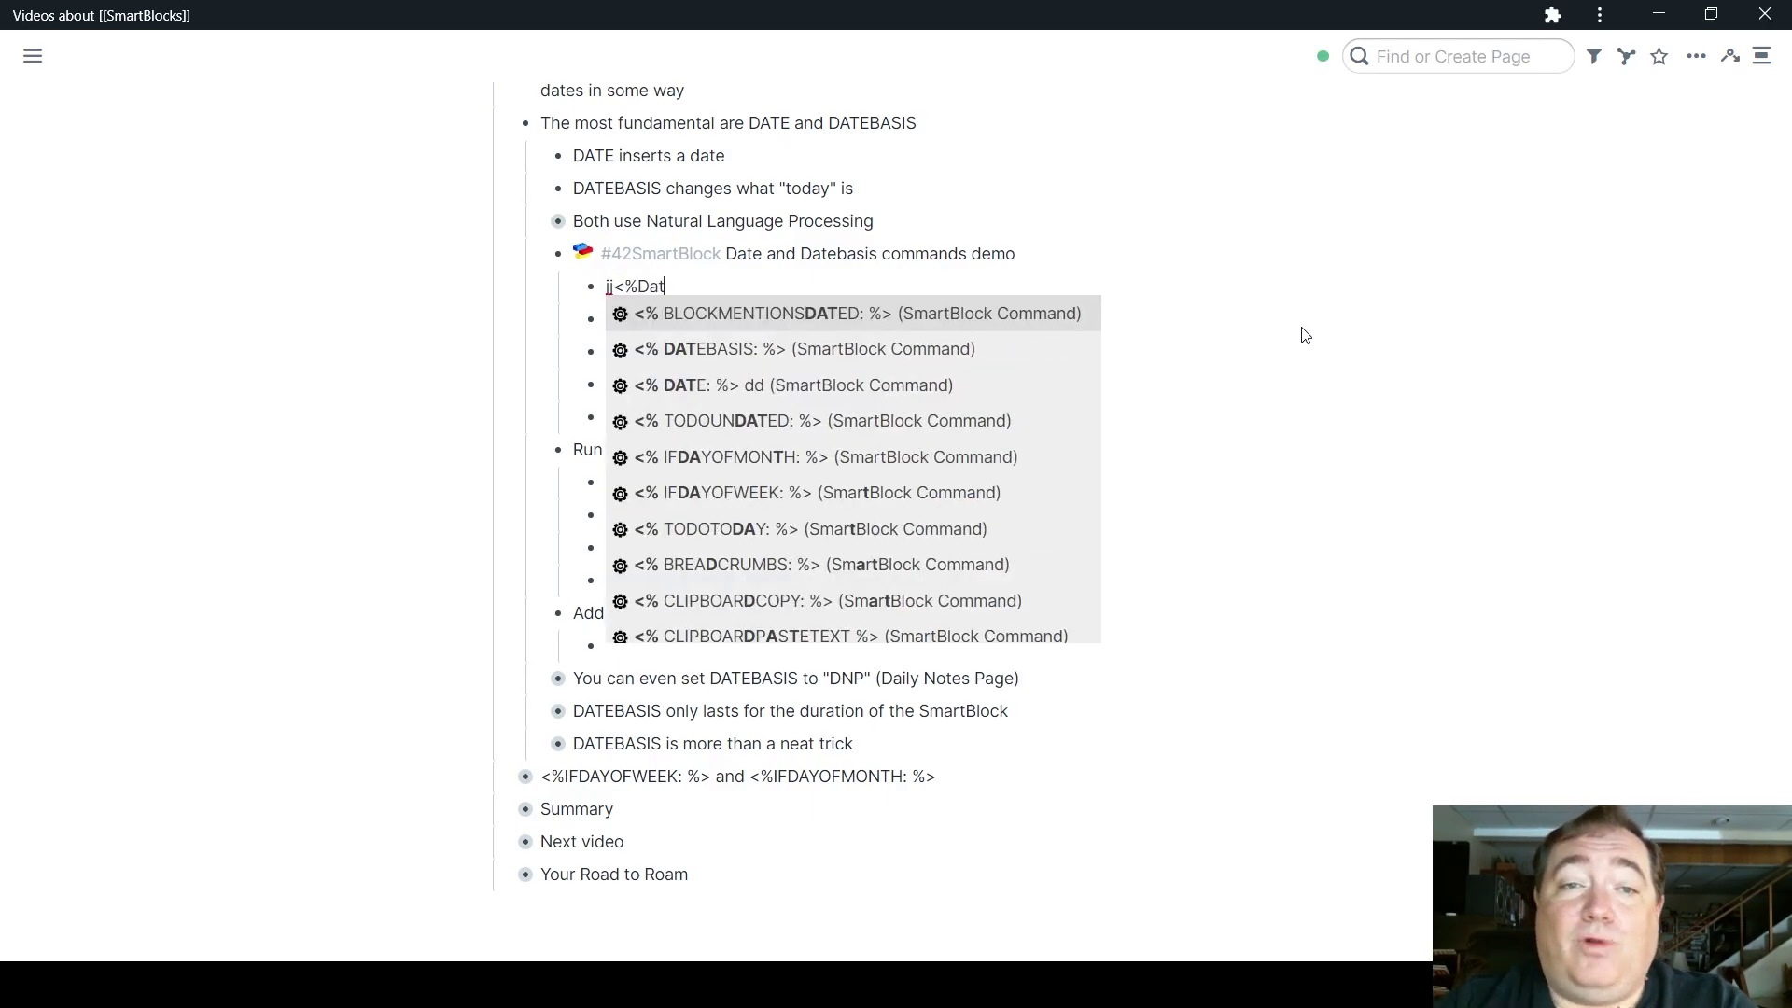
{"action": "key", "text": "Down"}
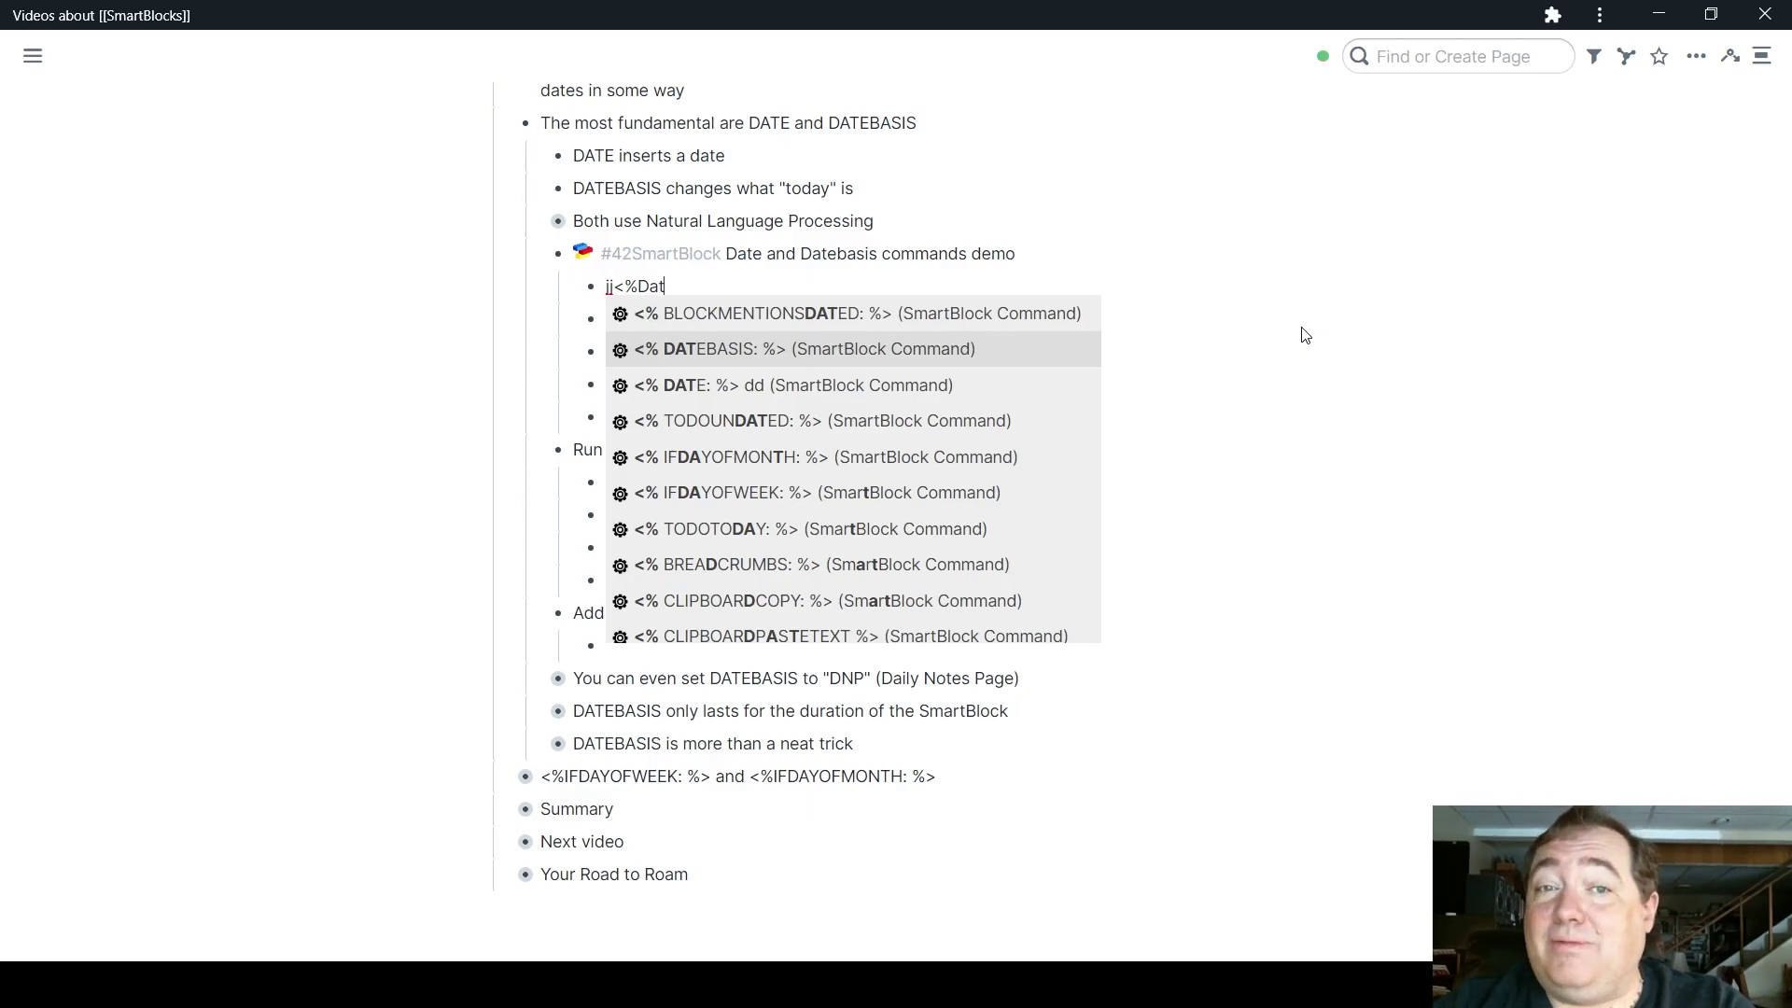
{"action": "key", "text": "Return"}
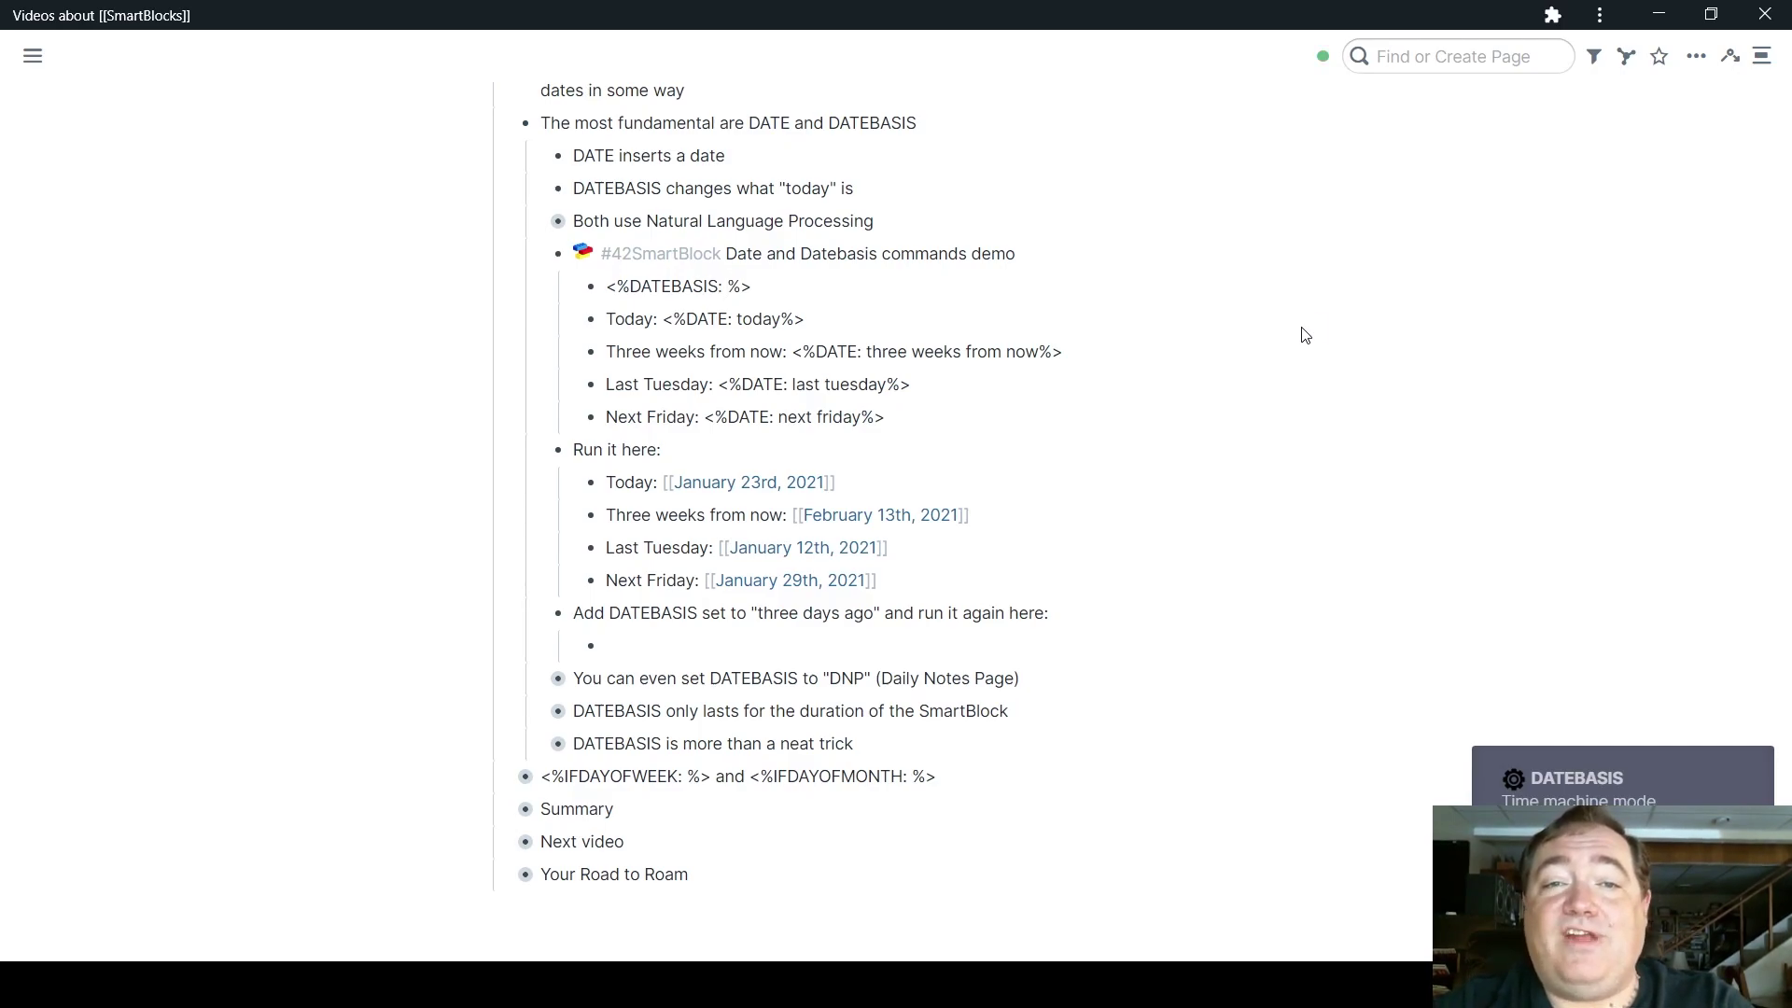
{"action": "type", "text": "three days ago"}
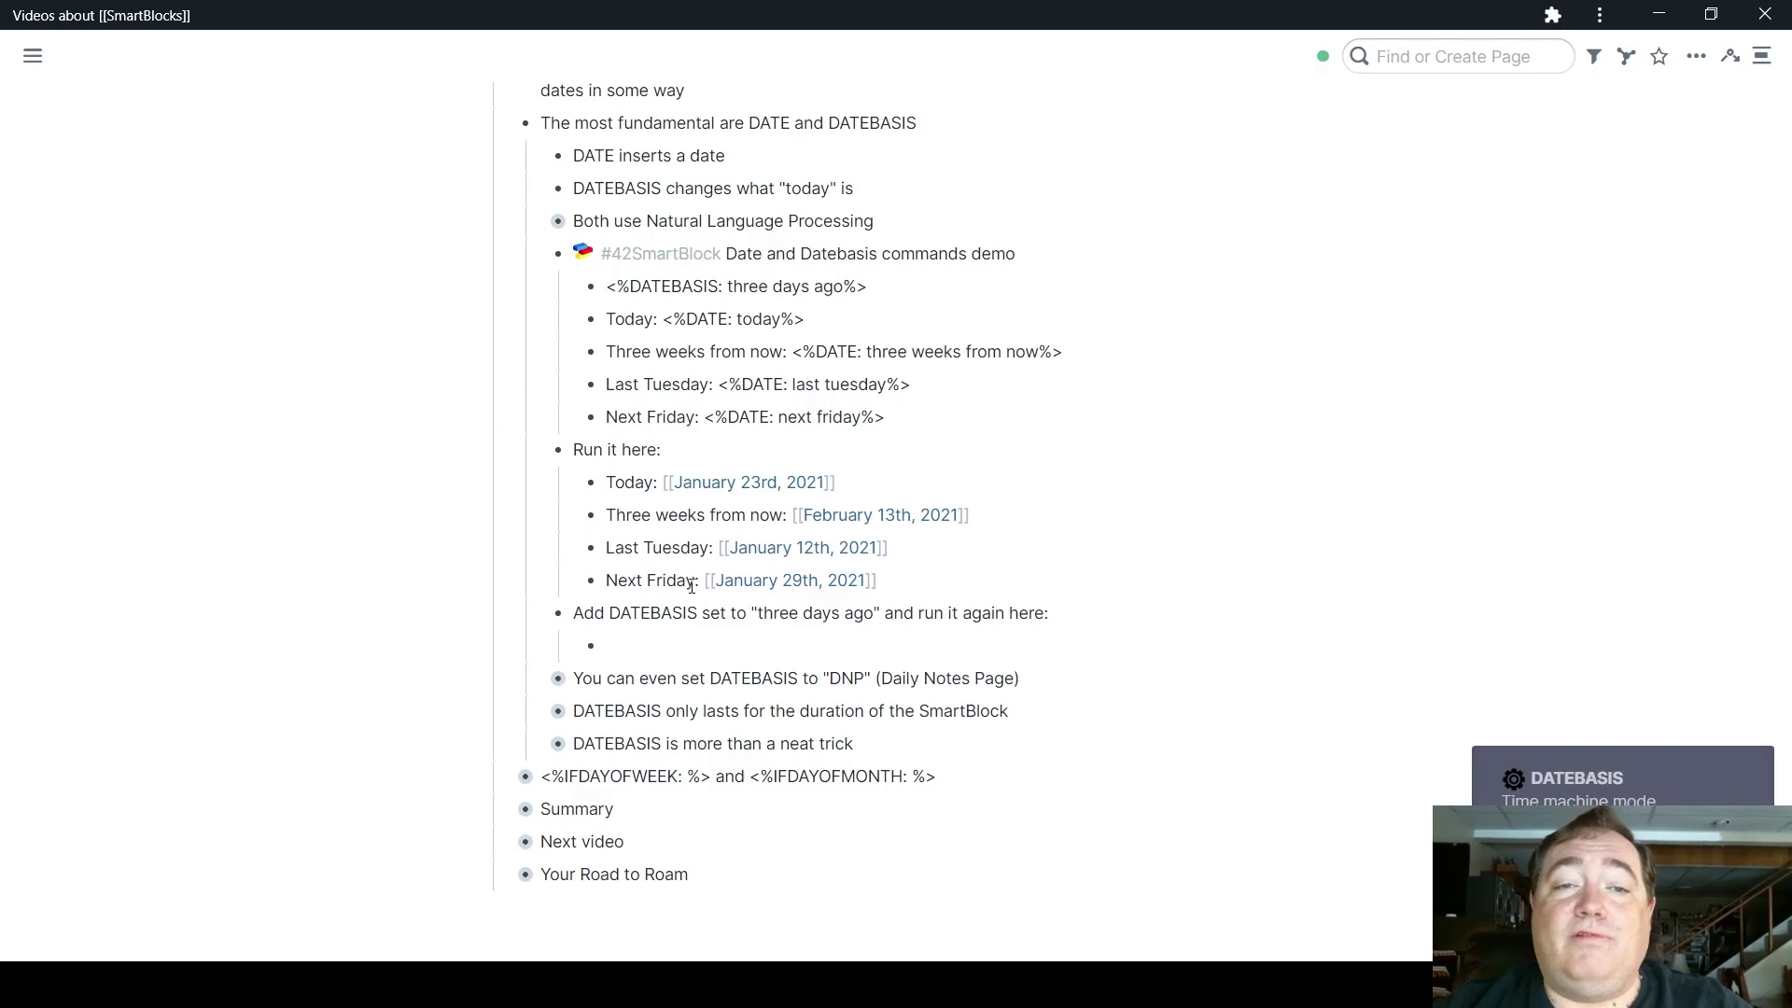
{"action": "left_click", "coordinate": [662, 639]}
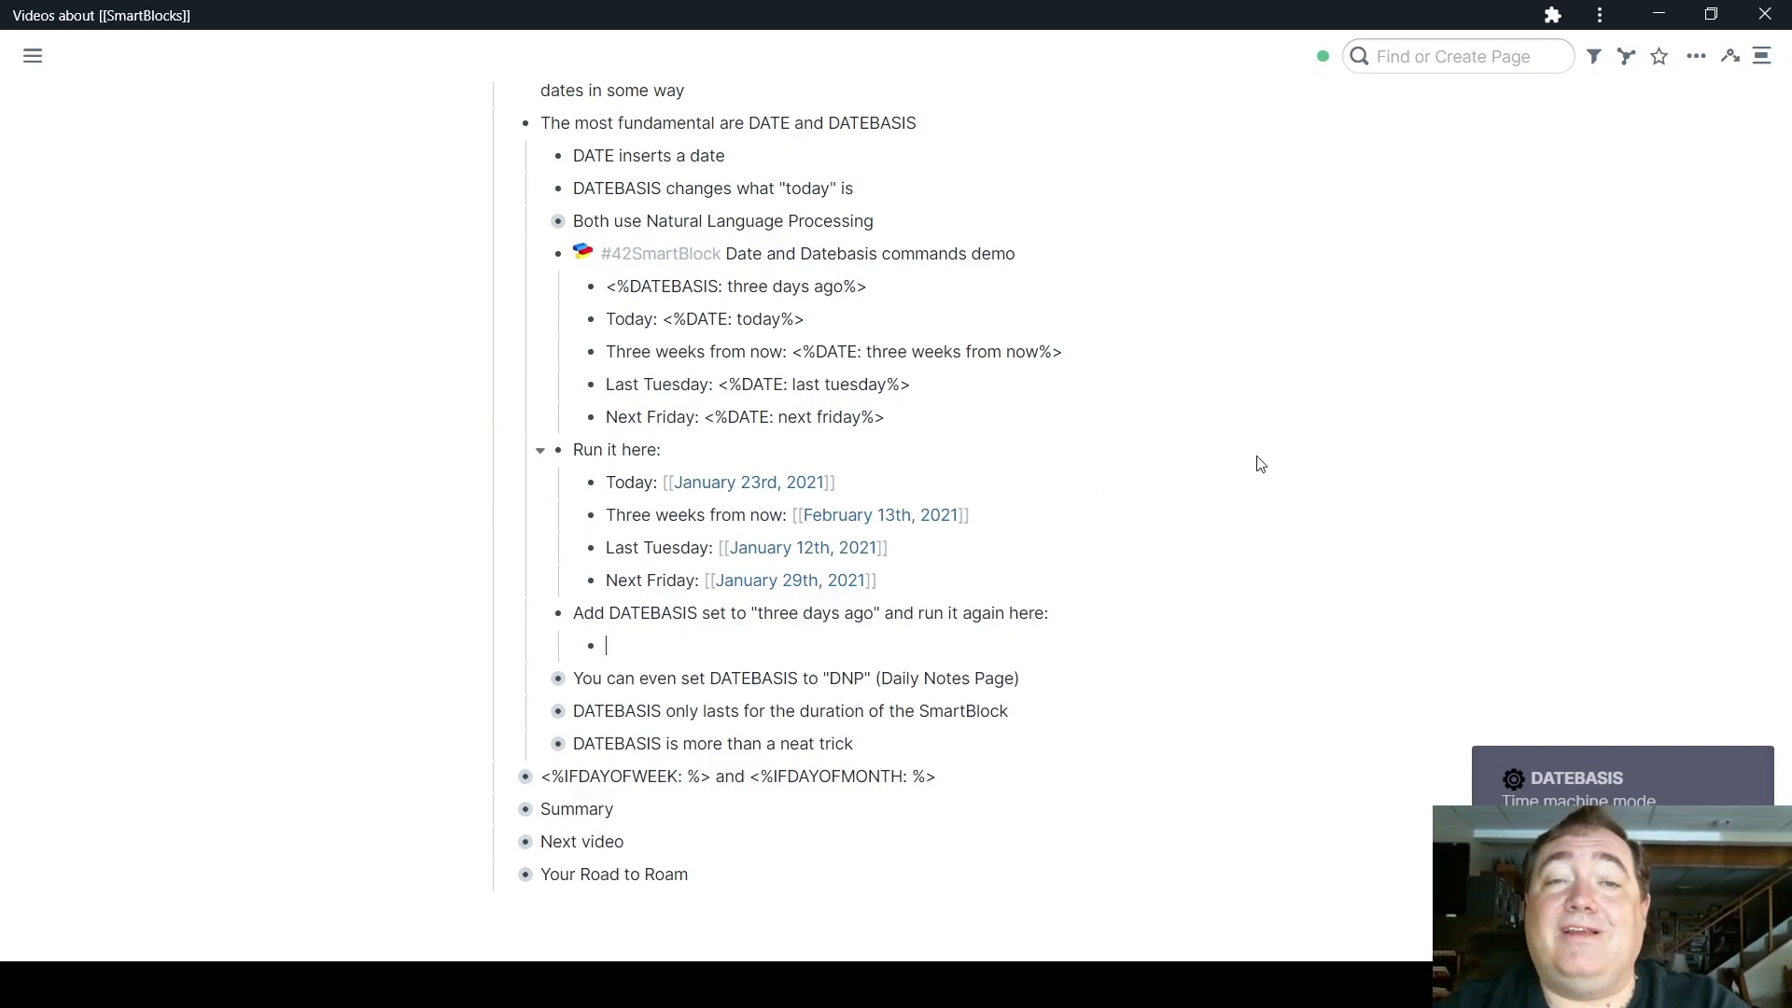
Step: Rerun the Date and Datebasis demo under 'Add DATEBASIS', giving Today as January 20th, 2021
{"action": "type", "text": "jjdate"}
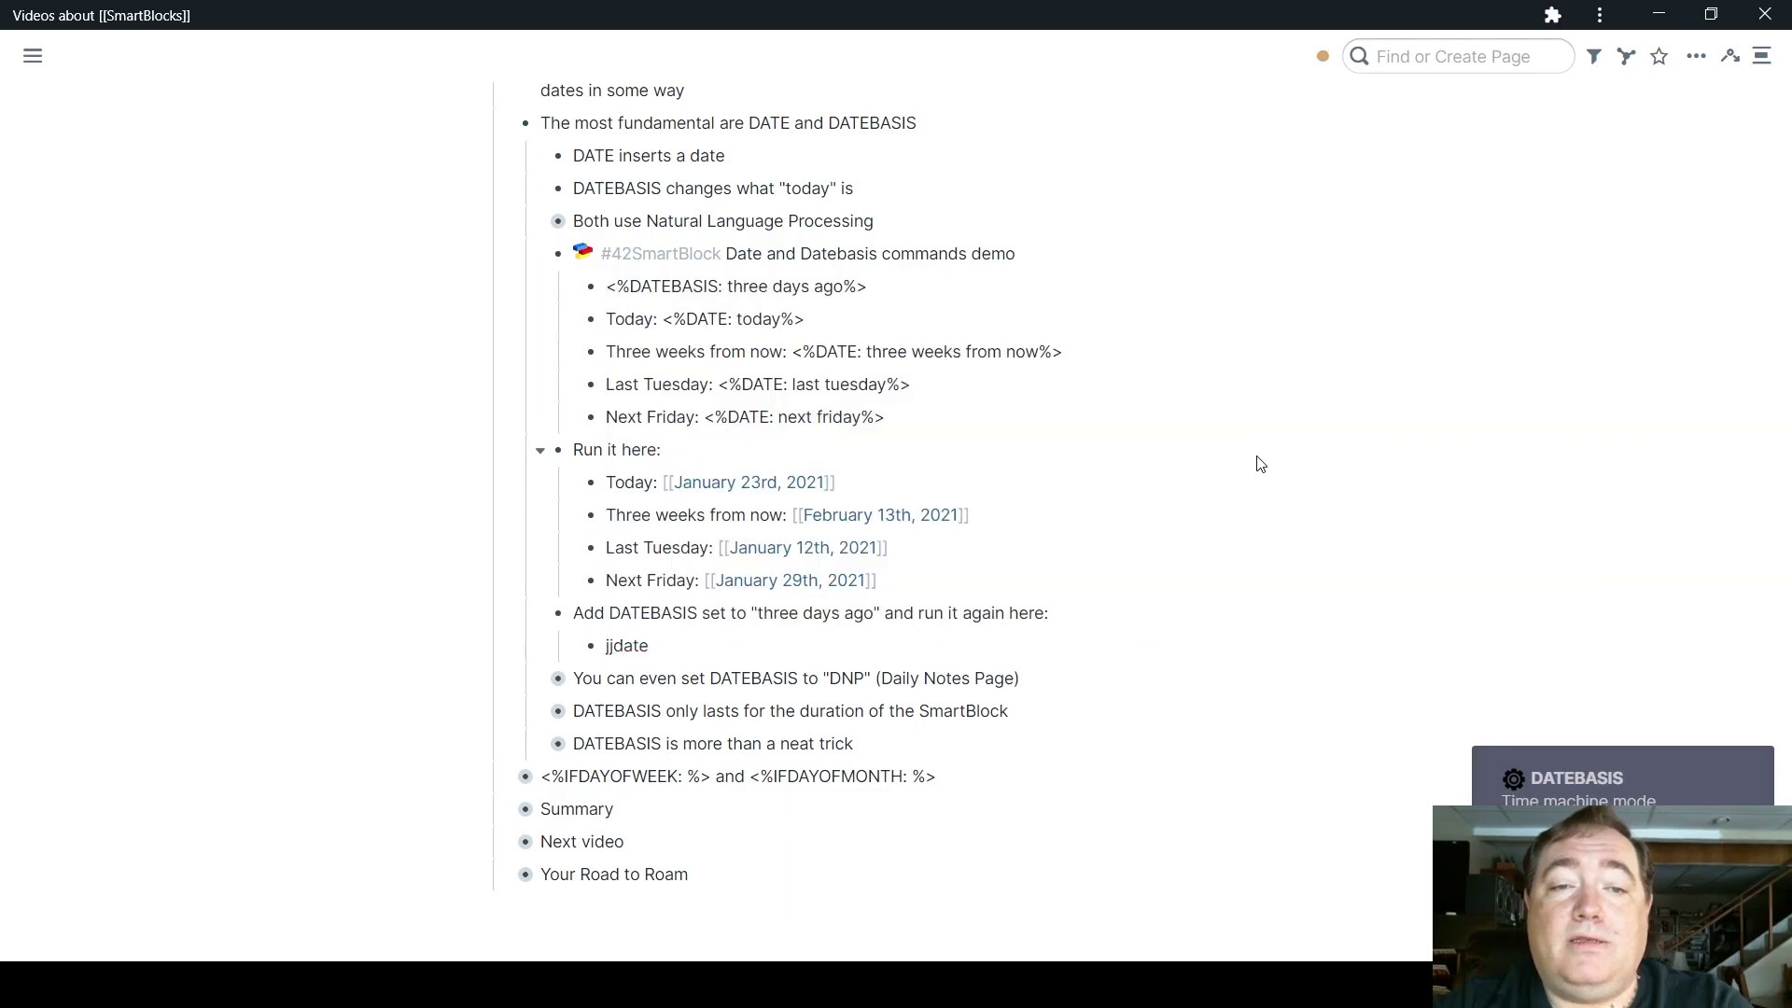
{"action": "key", "text": "BackSpace"}
{"action": "key", "text": "BackSpace"}
{"action": "key", "text": "BackSpace"}
{"action": "key", "text": "BackSpace"}
{"action": "type", "text": "a"}
{"action": "key", "text": "BackSpace"}
{"action": "type", "text": "dat"}
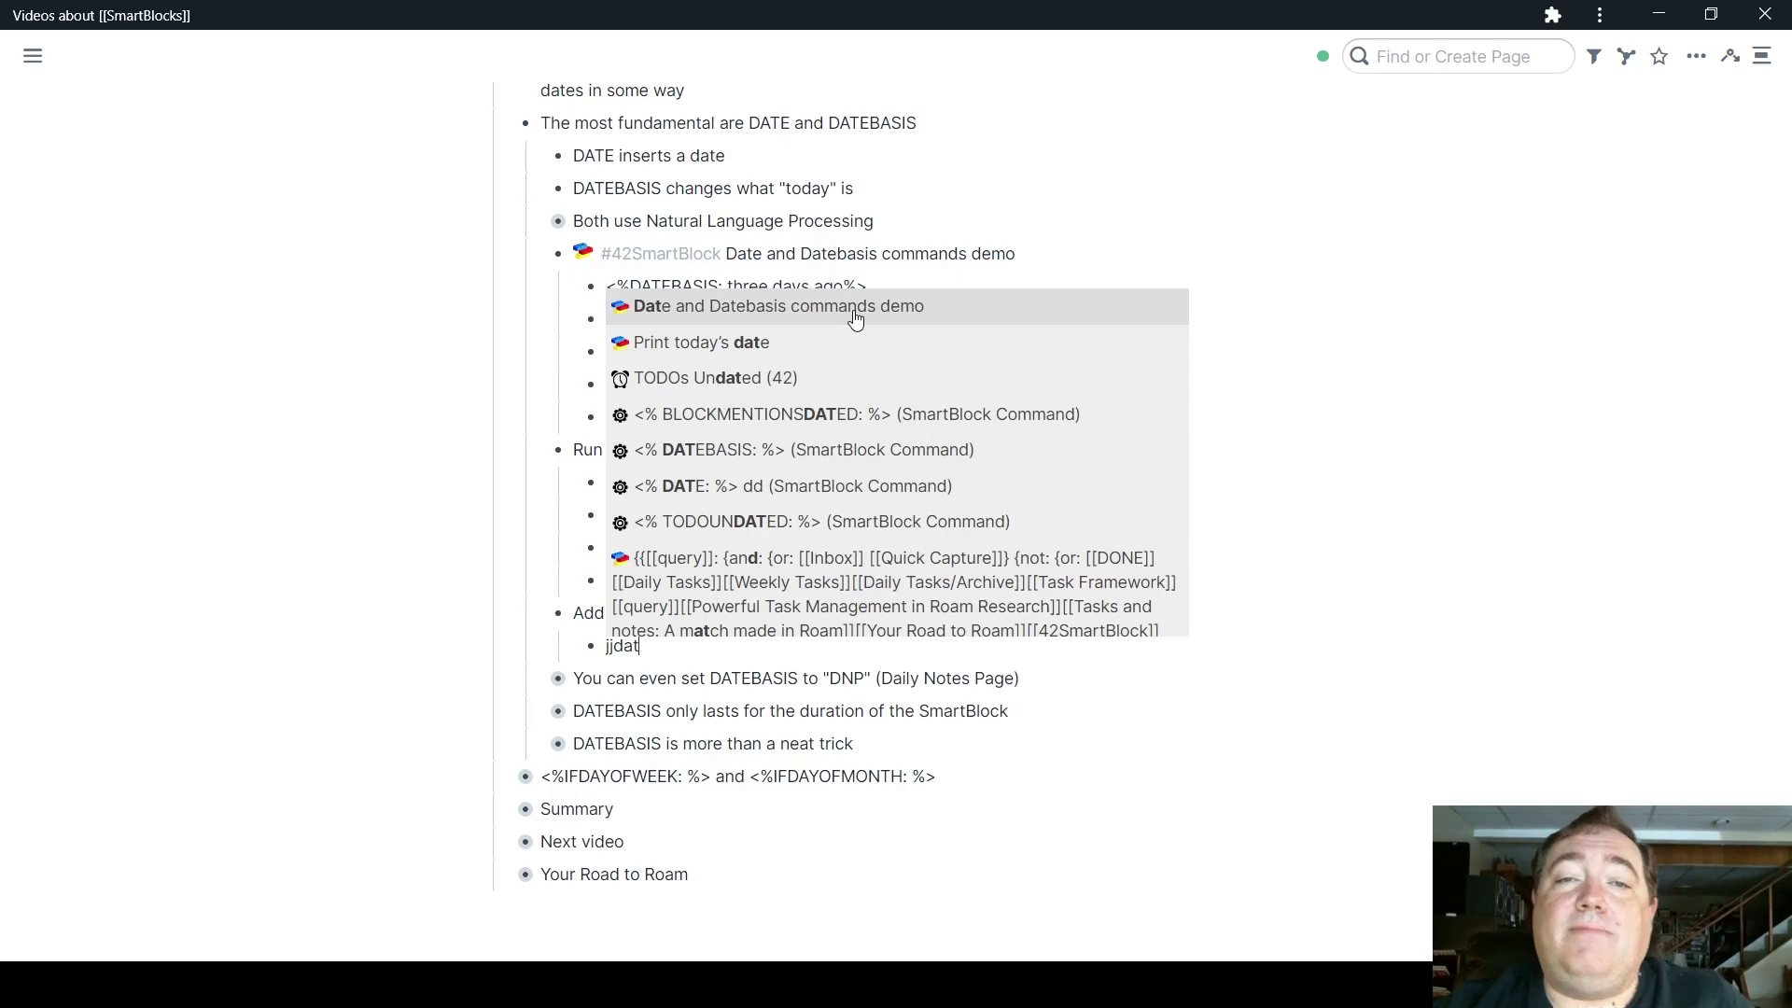
{"action": "left_click", "coordinate": [851, 312]}
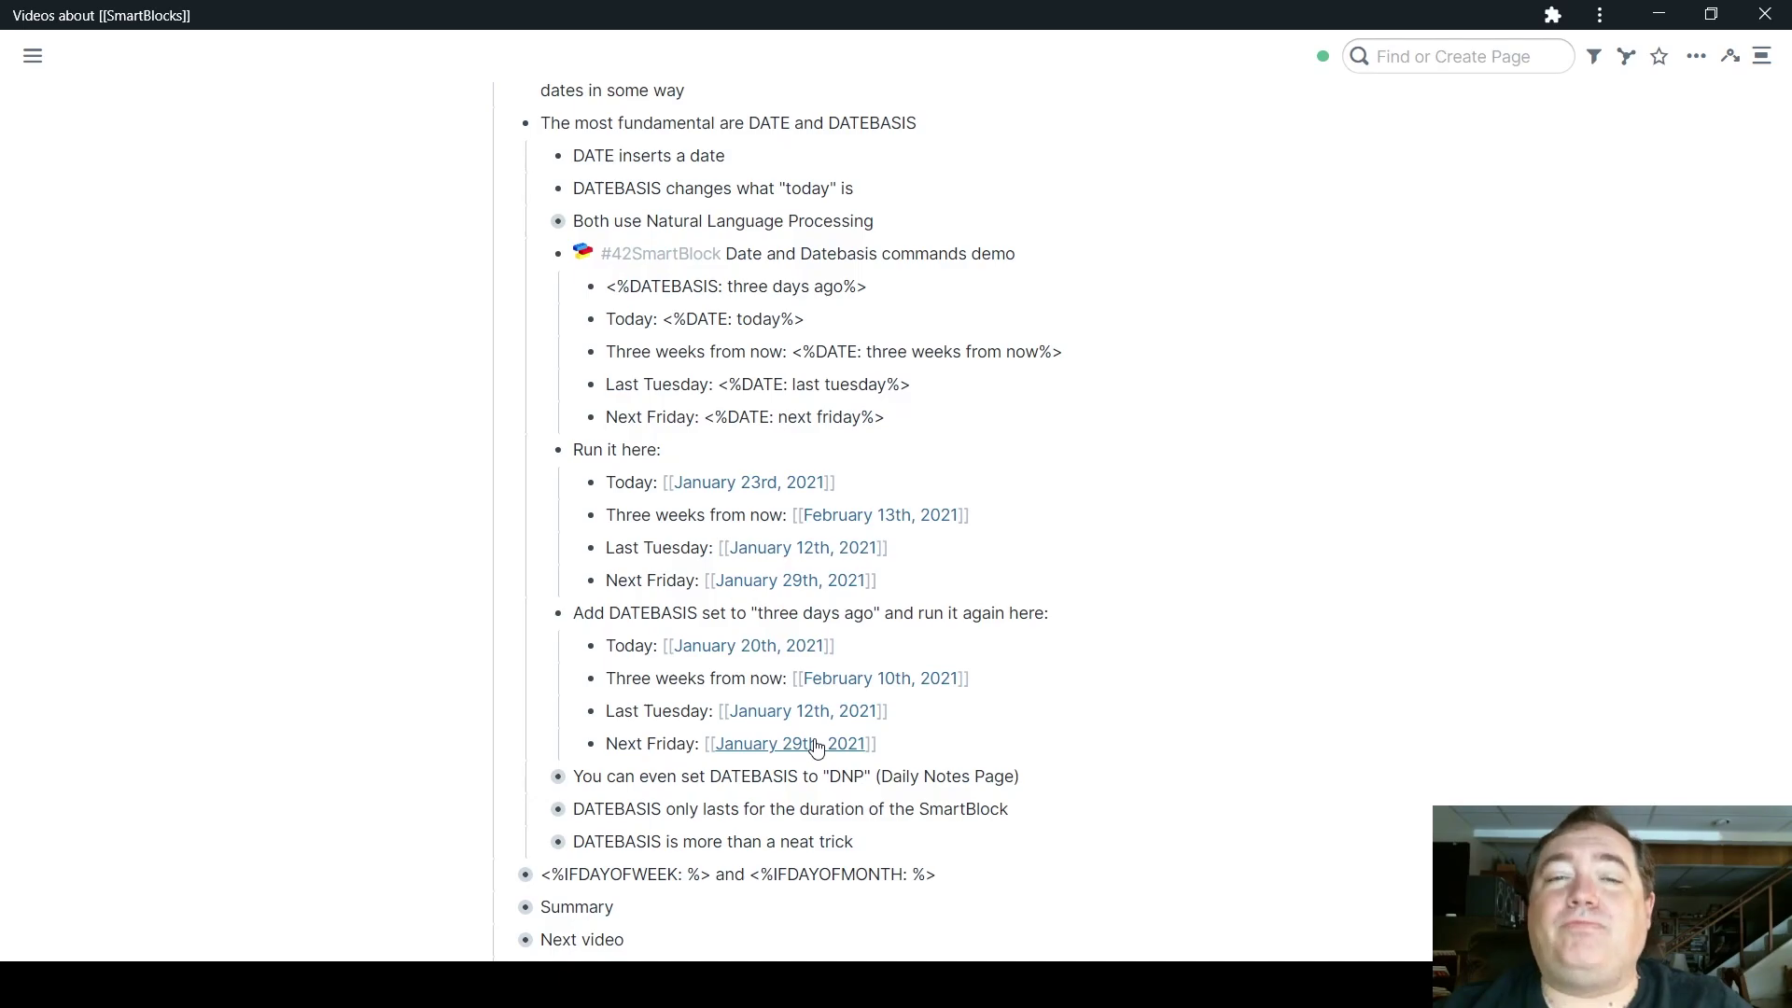
Step: Change the demo's basis to <%DATEBASIS: DNP%> and jump to the January 23rd, 2021 daily notes page
{"action": "left_click", "coordinate": [541, 778]}
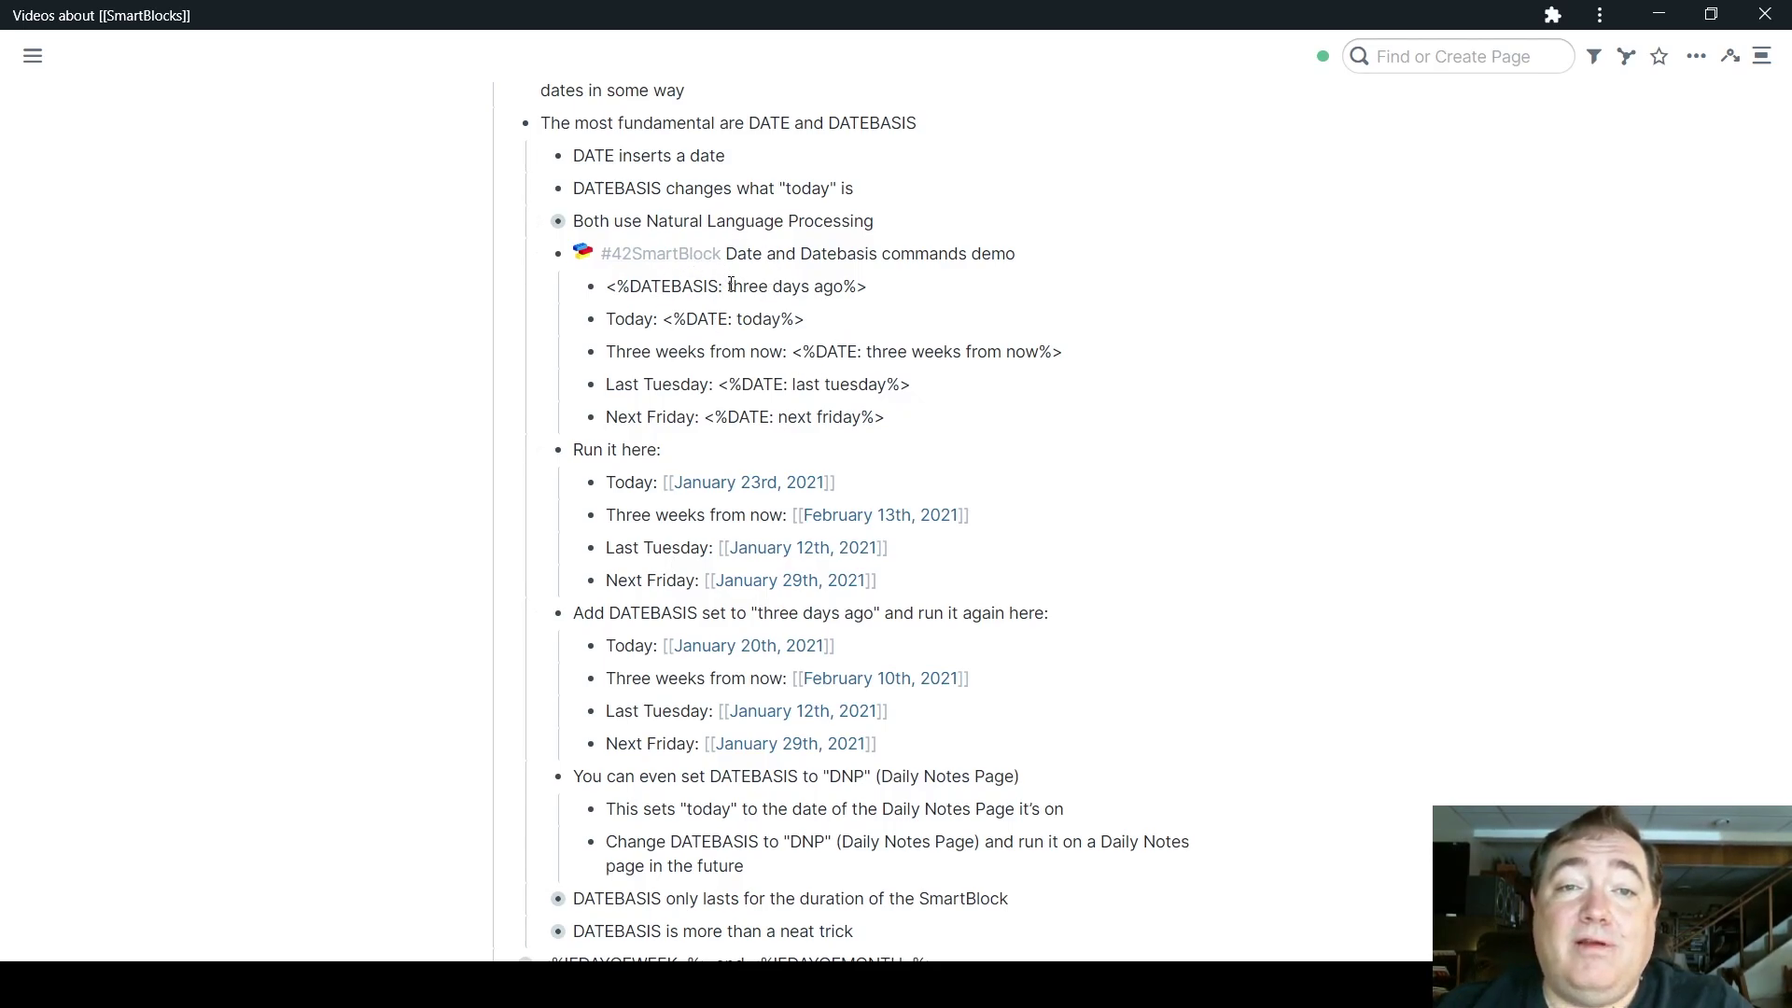
{"action": "left_click_drag", "start_coordinate": [727, 286], "coordinate": [843, 289]}
{"action": "key", "text": "BackSpace"}
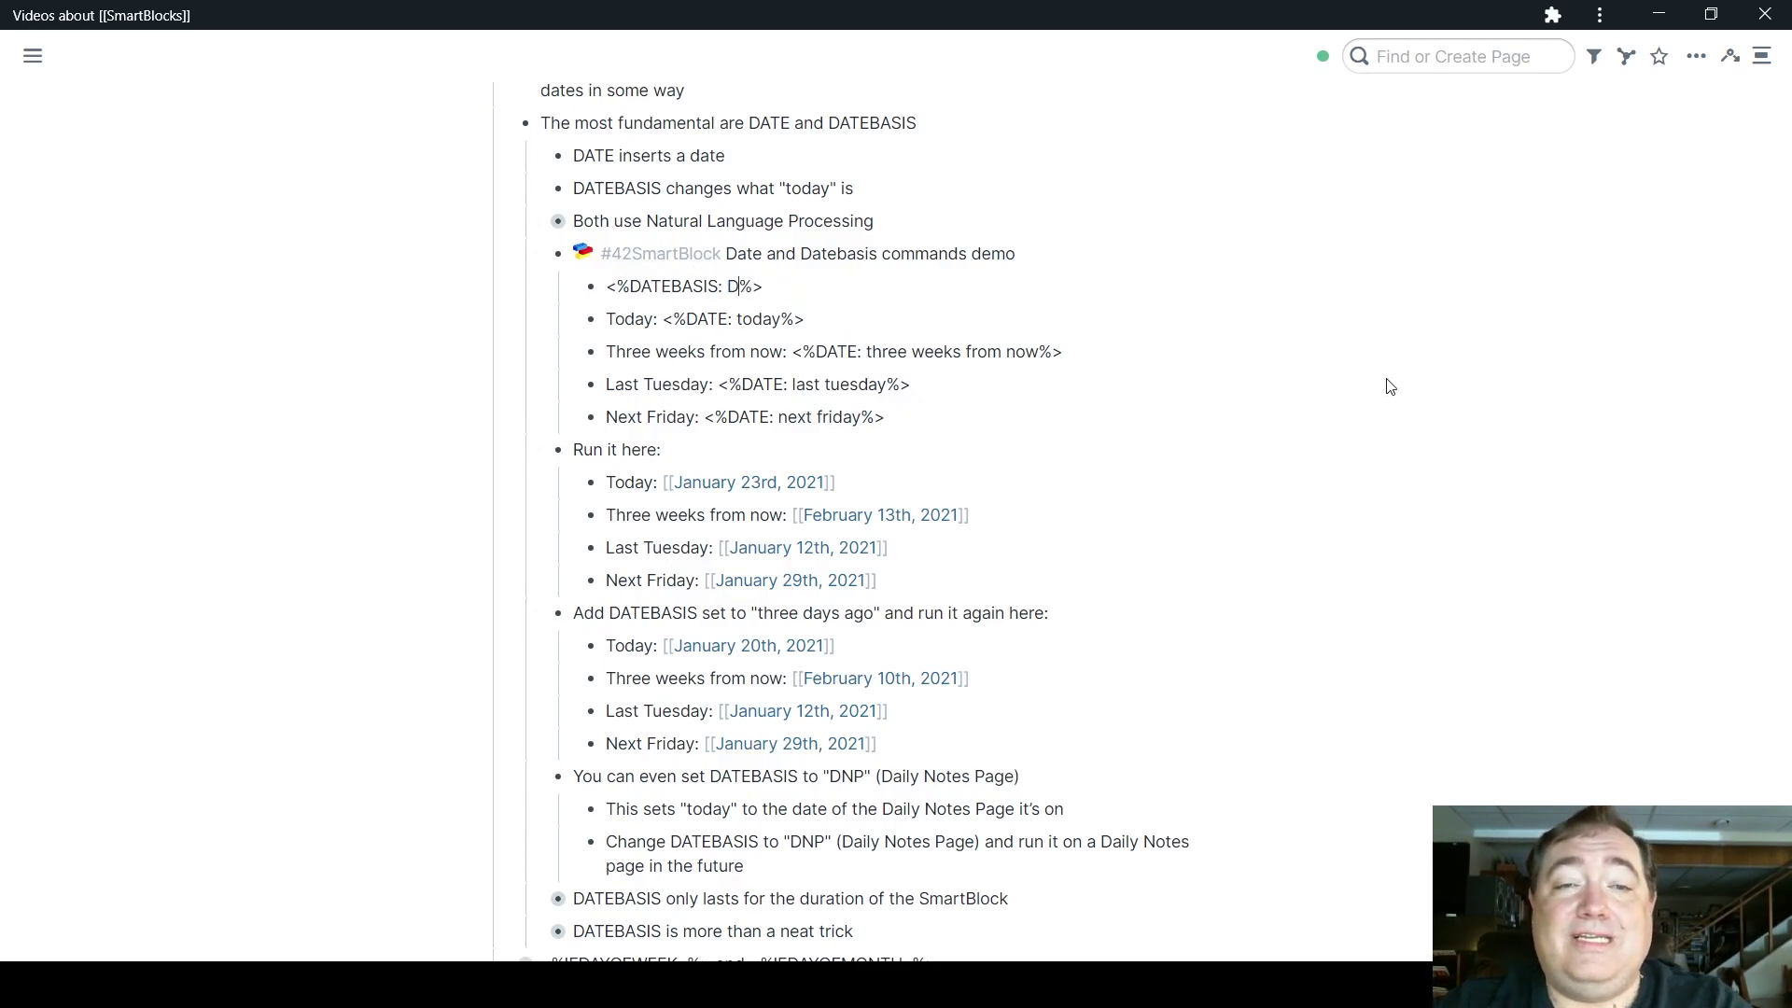
{"action": "type", "text": "DNP"}
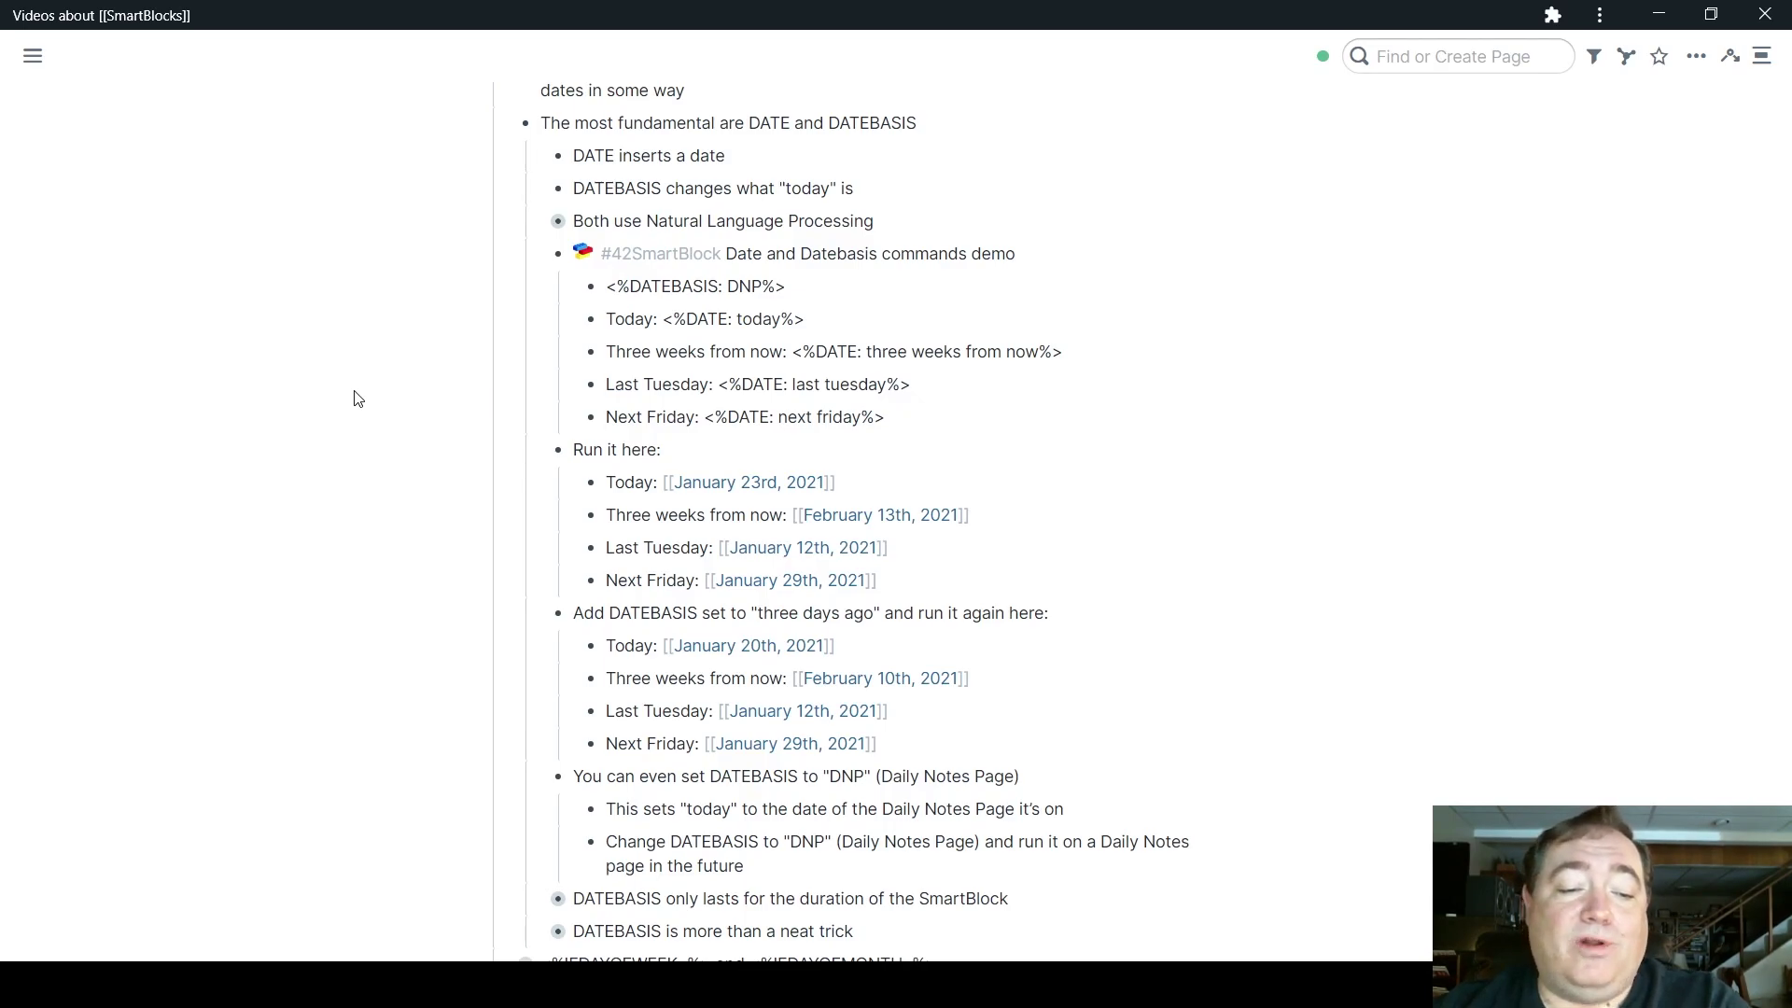
{"action": "key", "text": "alt+shift+d"}
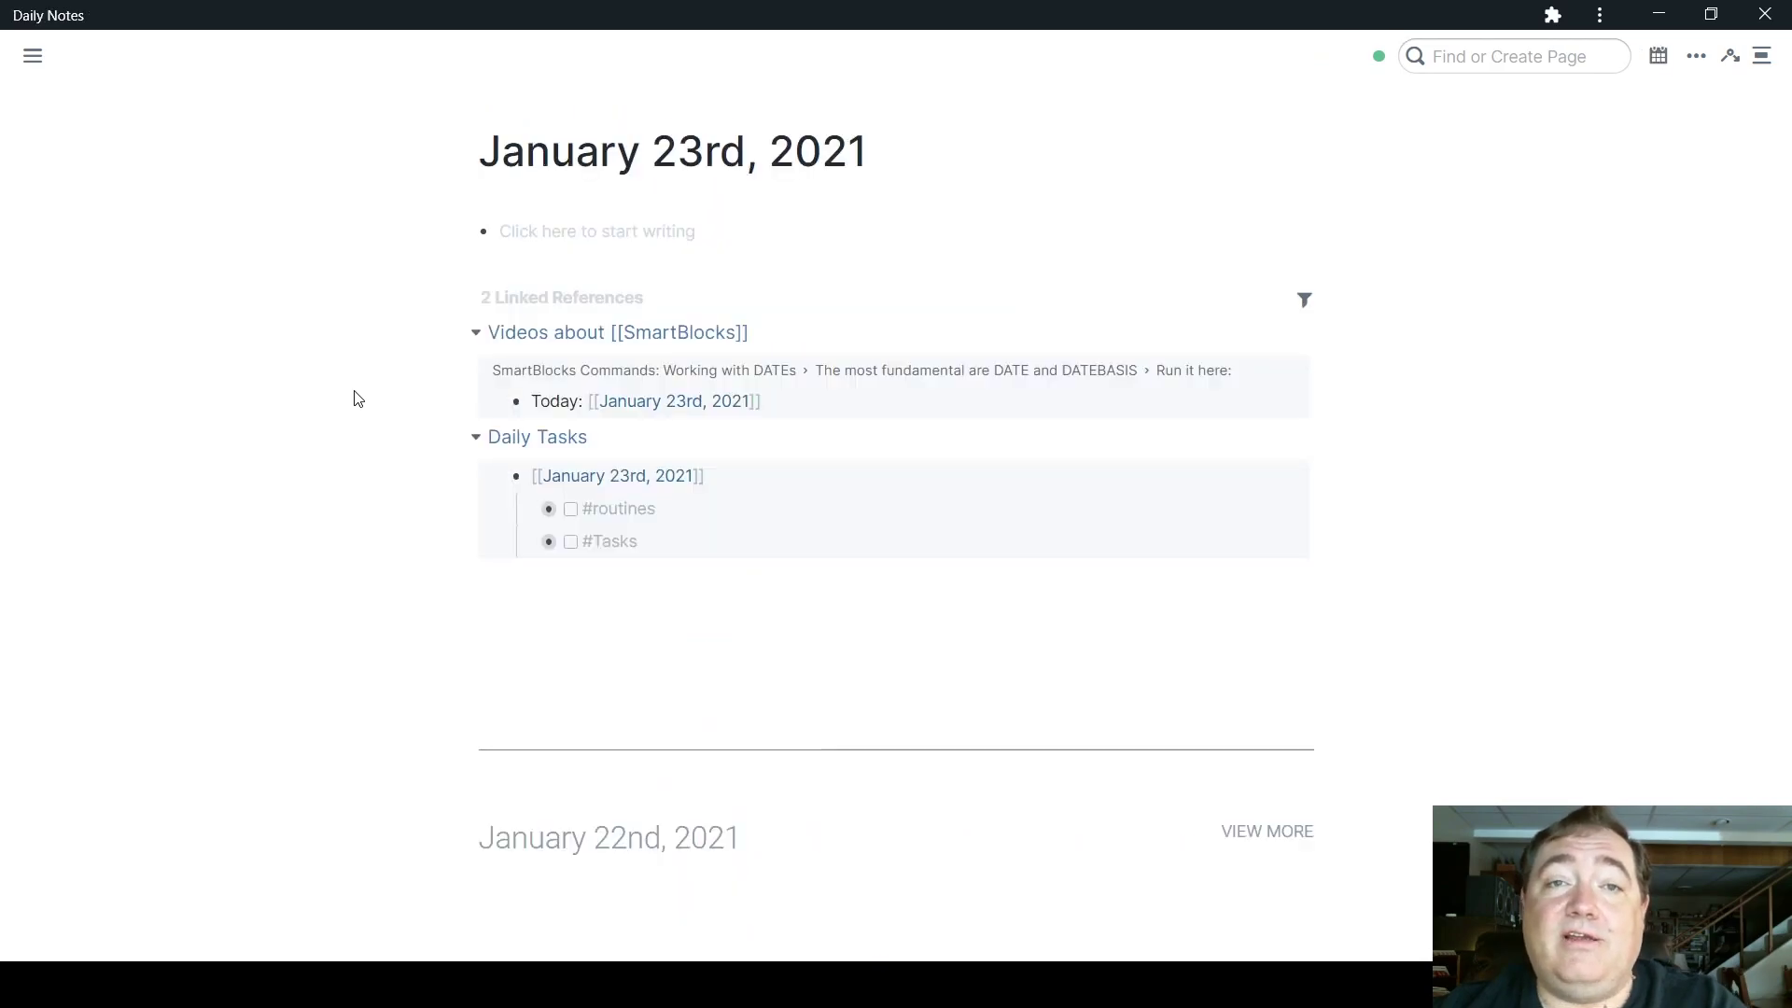
Step: Collapse January 23rd's linked references and abandon a jjdat attempt in its first block
{"action": "left_click", "coordinate": [475, 436]}
{"action": "left_click", "coordinate": [475, 334]}
{"action": "left_click", "coordinate": [589, 229]}
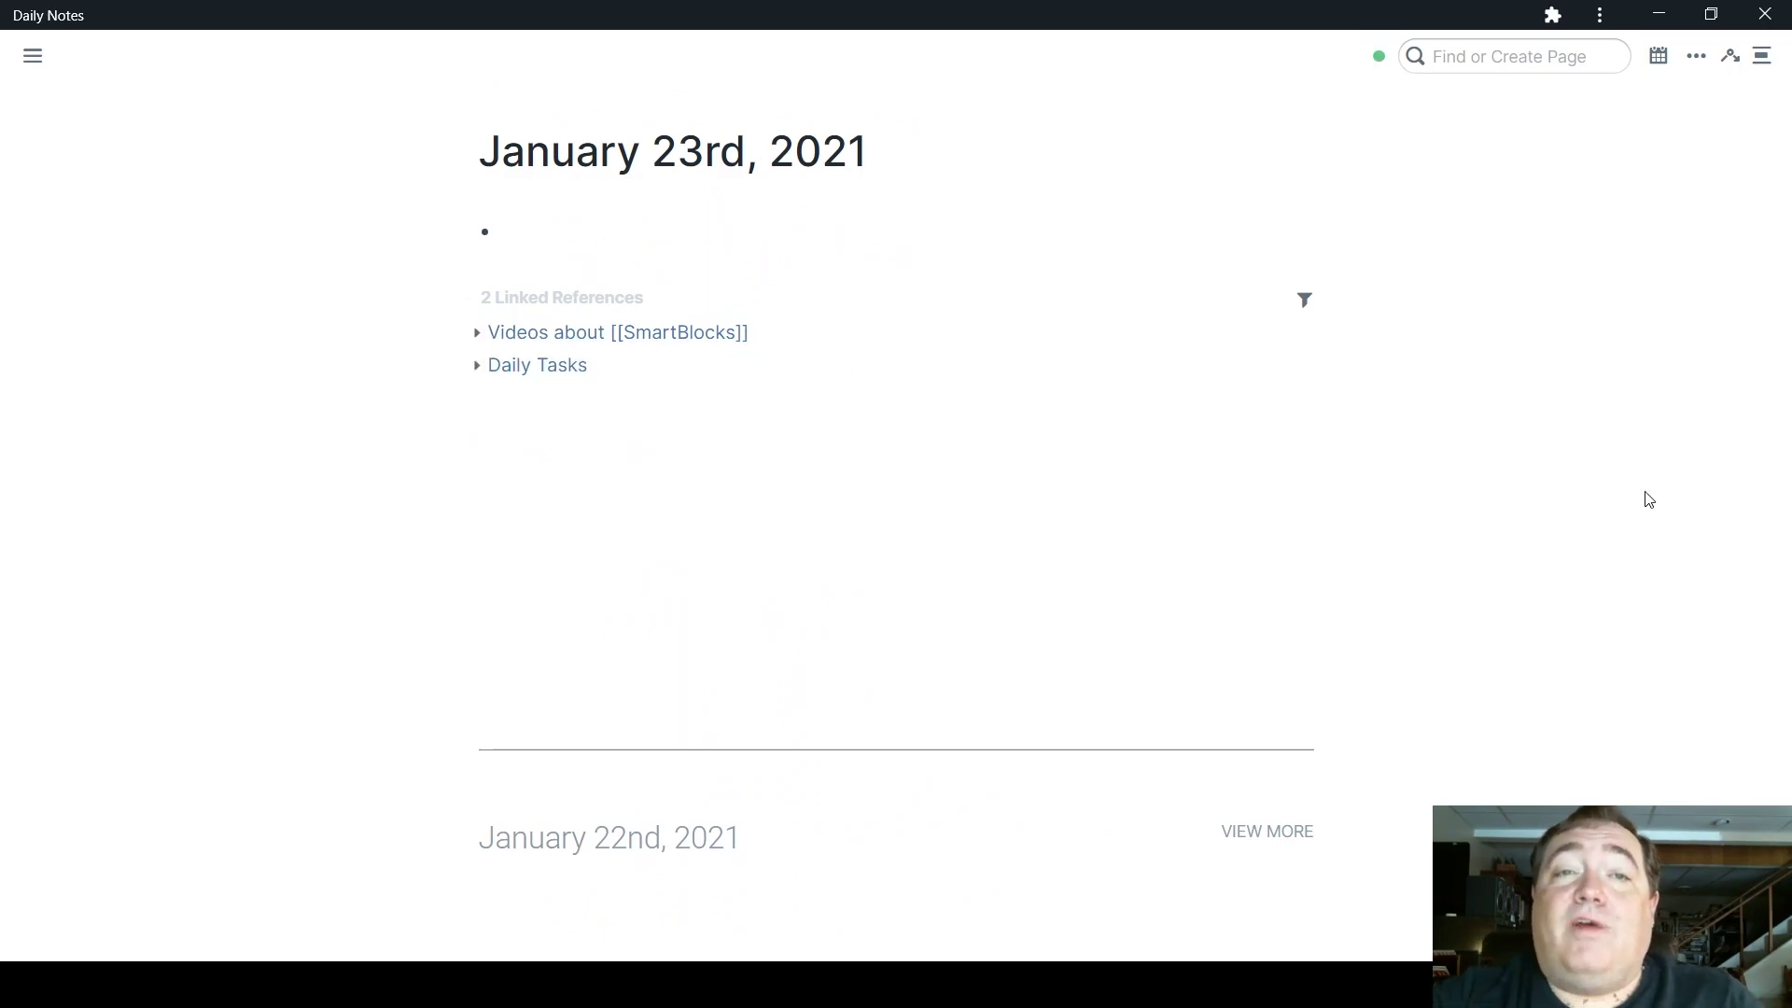
{"action": "type", "text": "jj"}
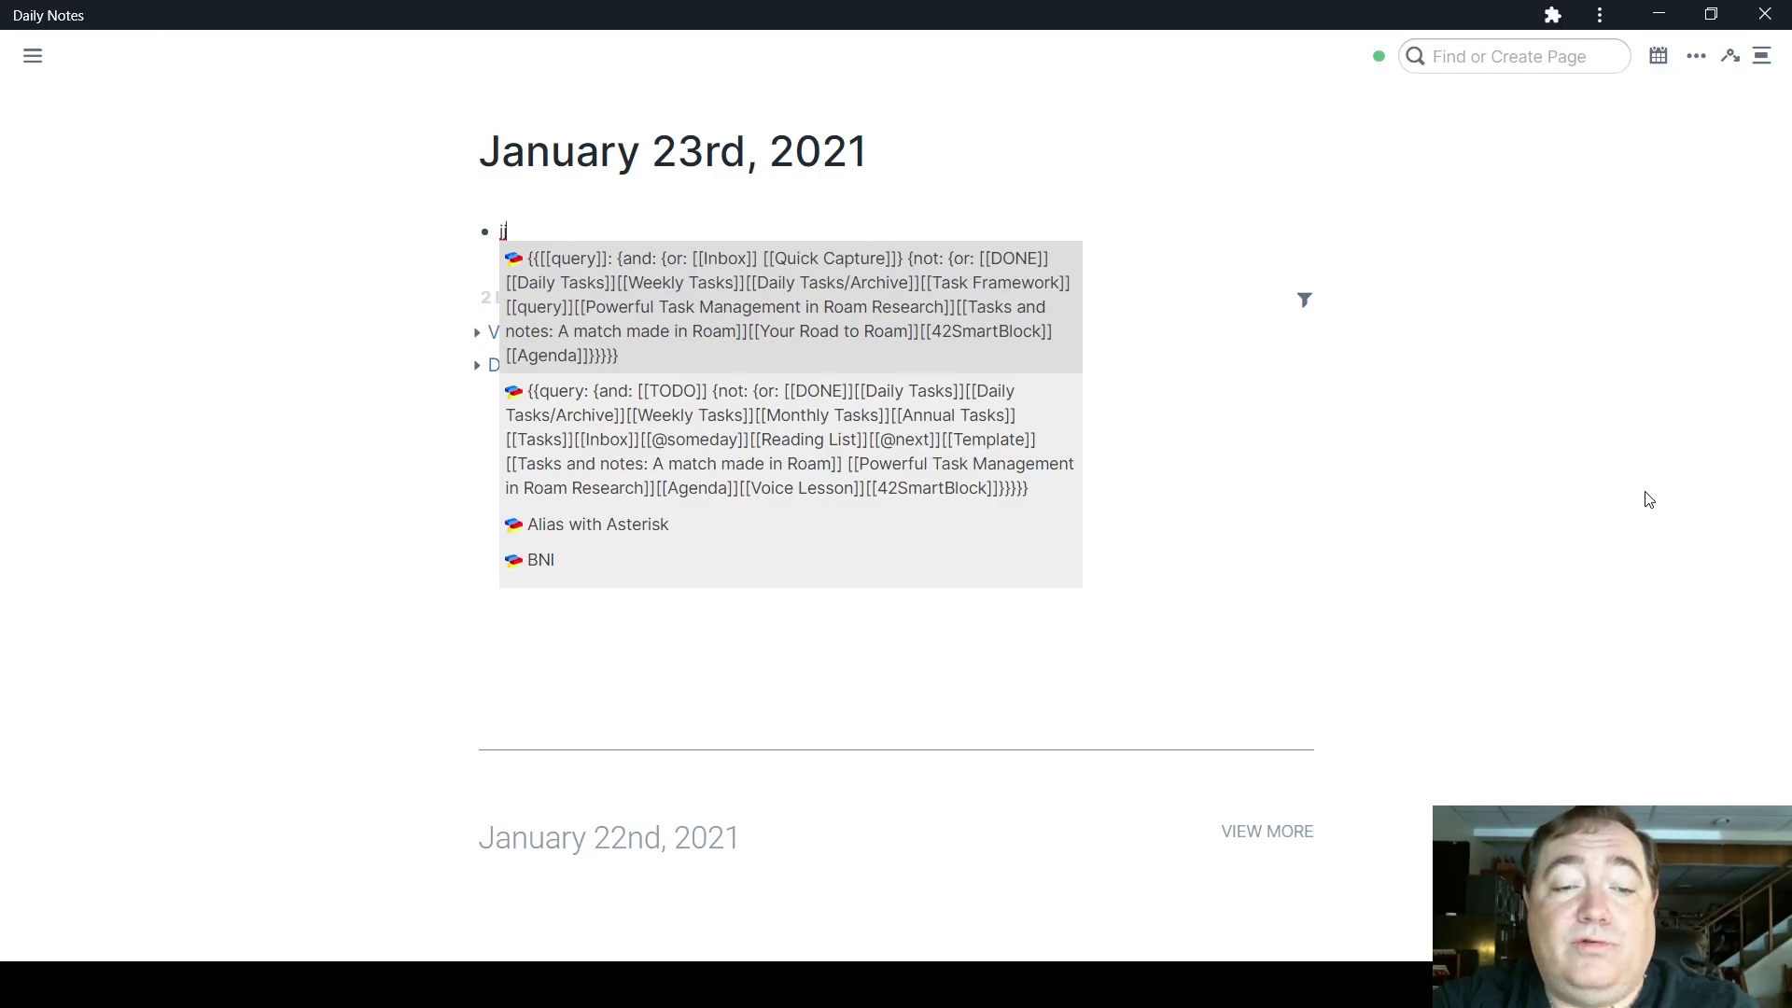
{"action": "type", "text": "dat"}
{"action": "key", "text": "Escape"}
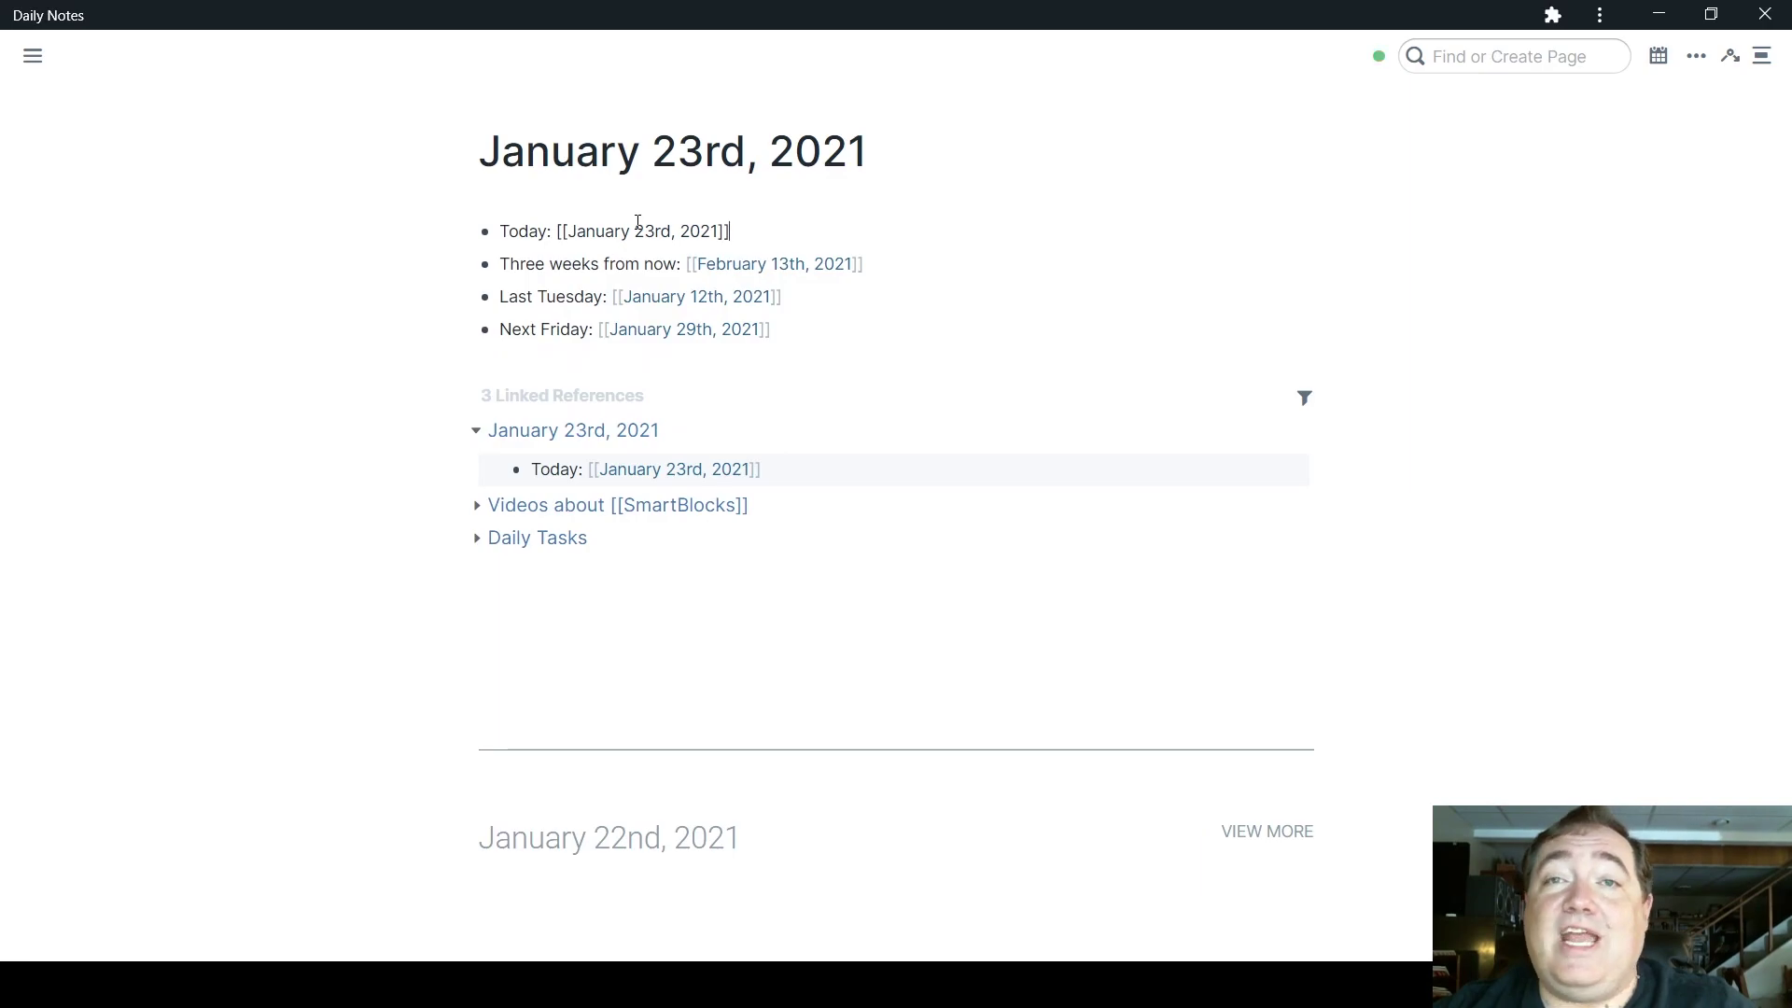
{"action": "left_click", "coordinate": [347, 252]}
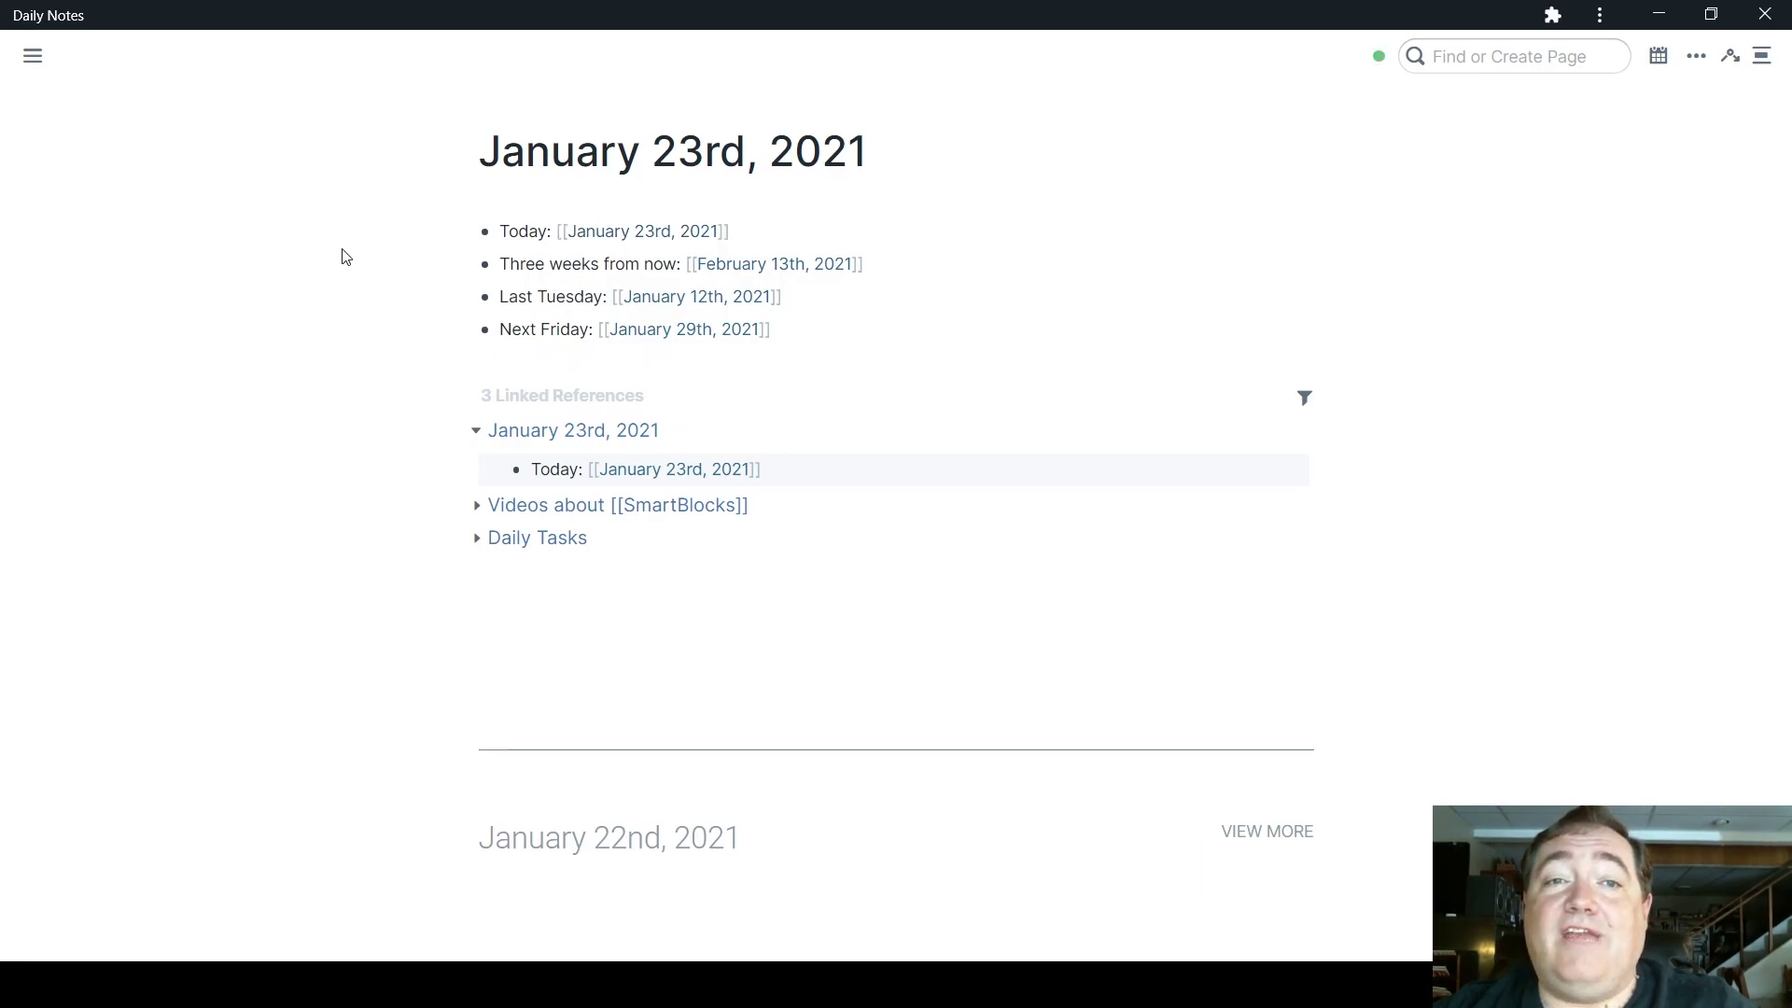
Step: Run the Date and Datebasis demo on the January 24th, 2021 page, then delete its output
{"action": "left_click", "coordinate": [1660, 59]}
{"action": "left_click", "coordinate": [1639, 109]}
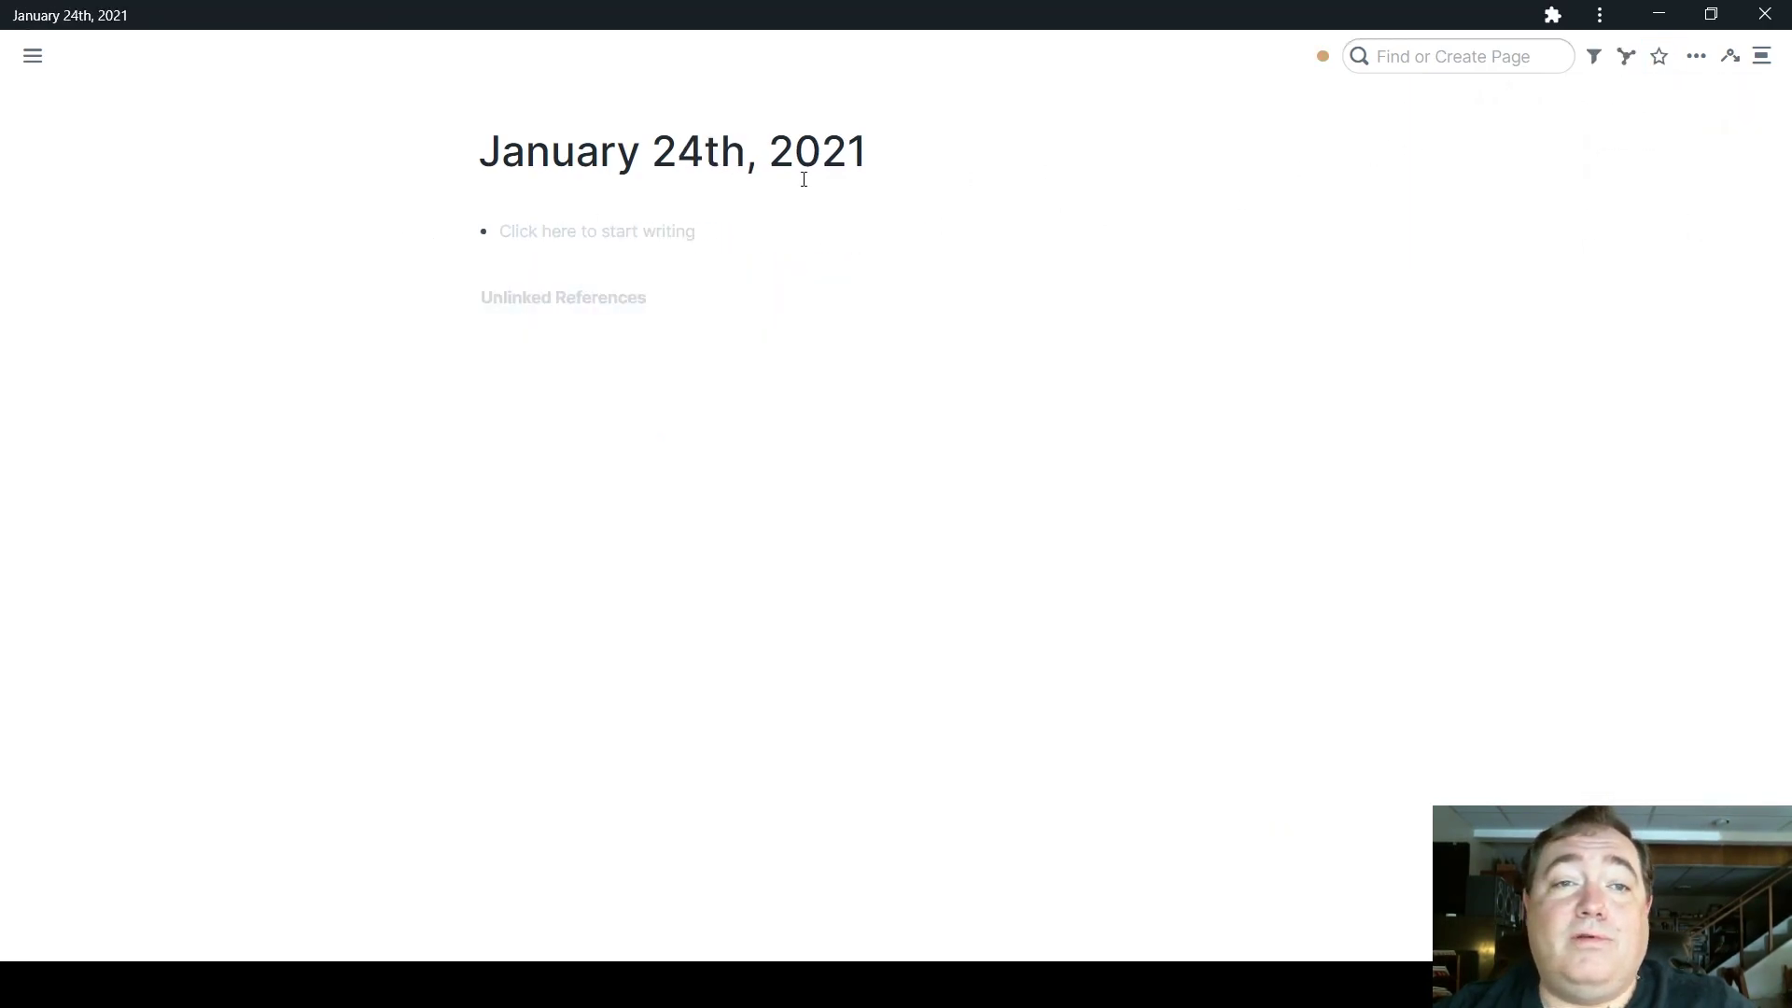
{"action": "left_click", "coordinate": [530, 232]}
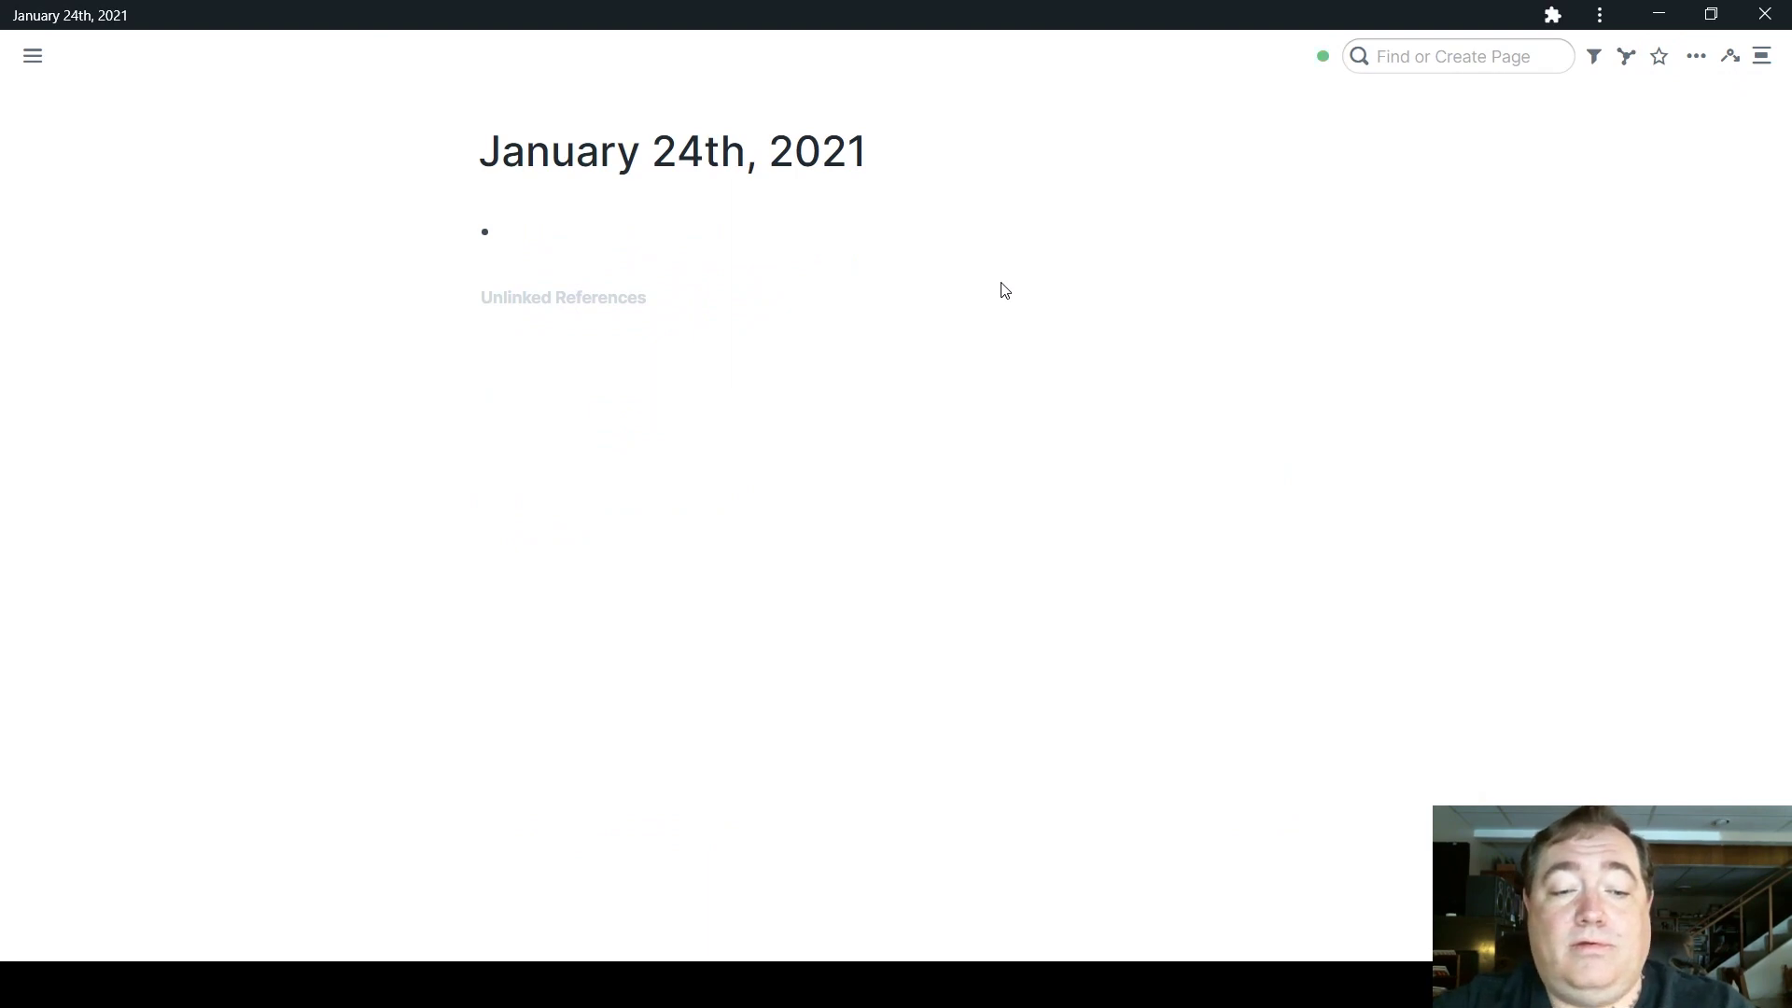
{"action": "type", "text": "jjdate"}
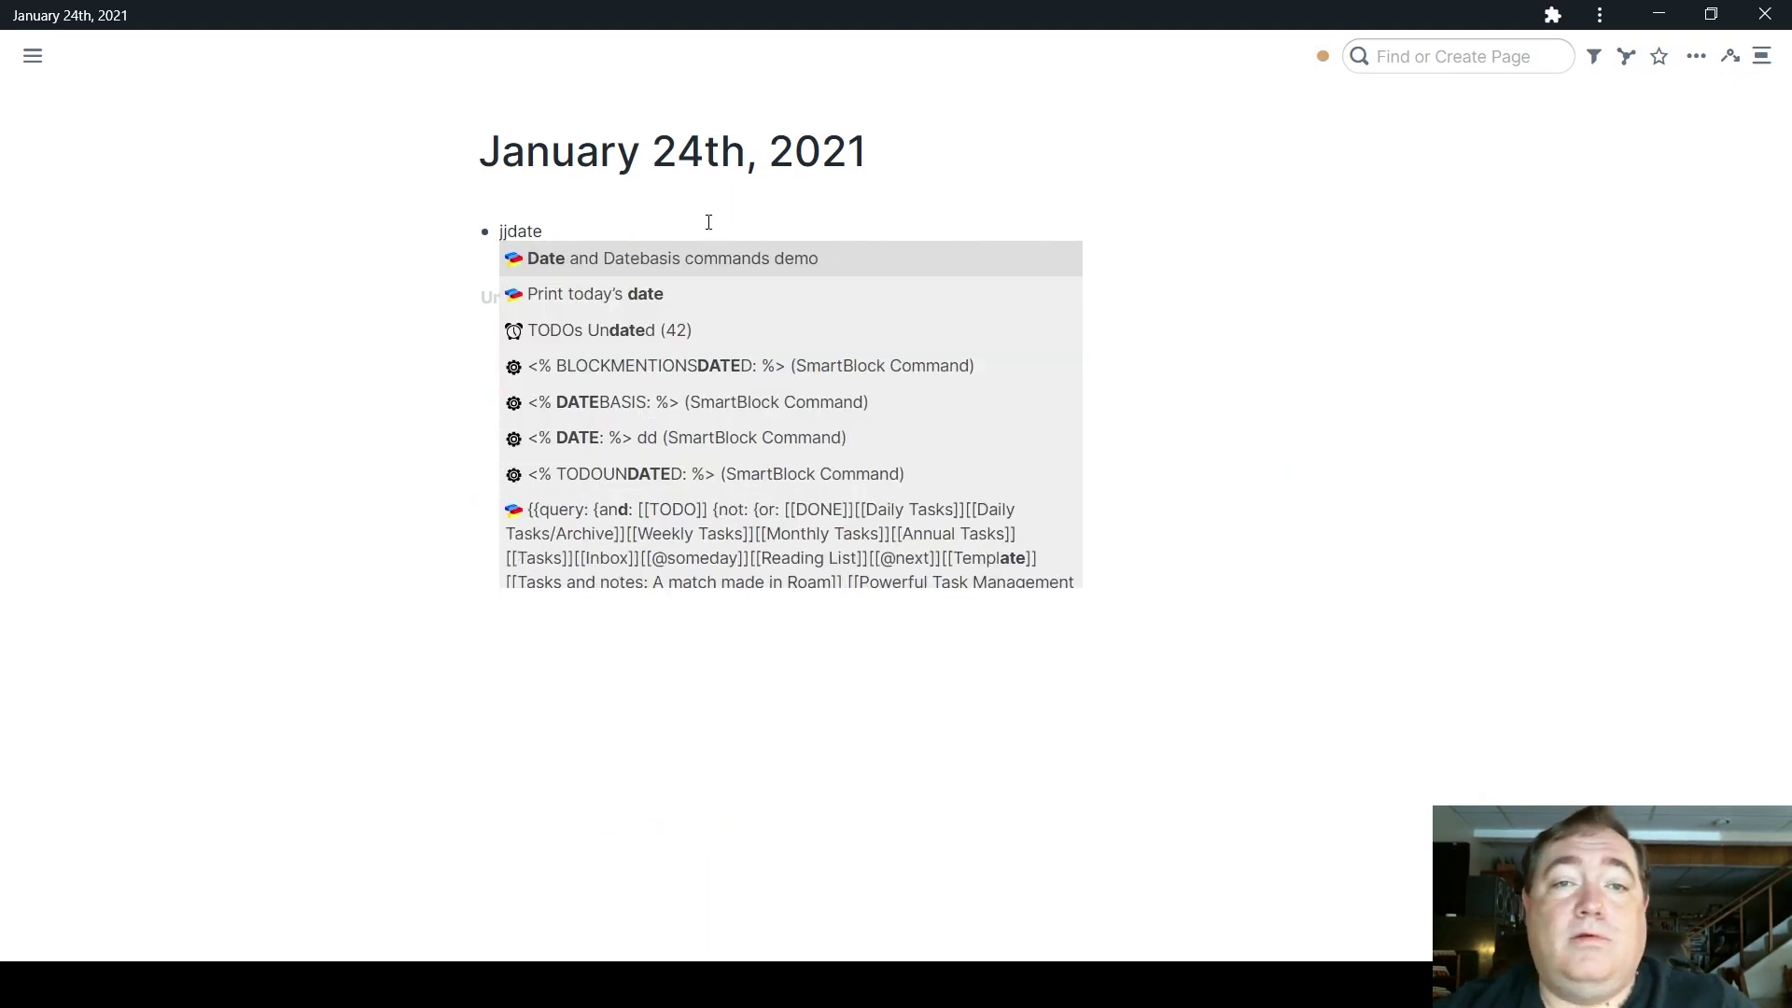
{"action": "left_click", "coordinate": [710, 258]}
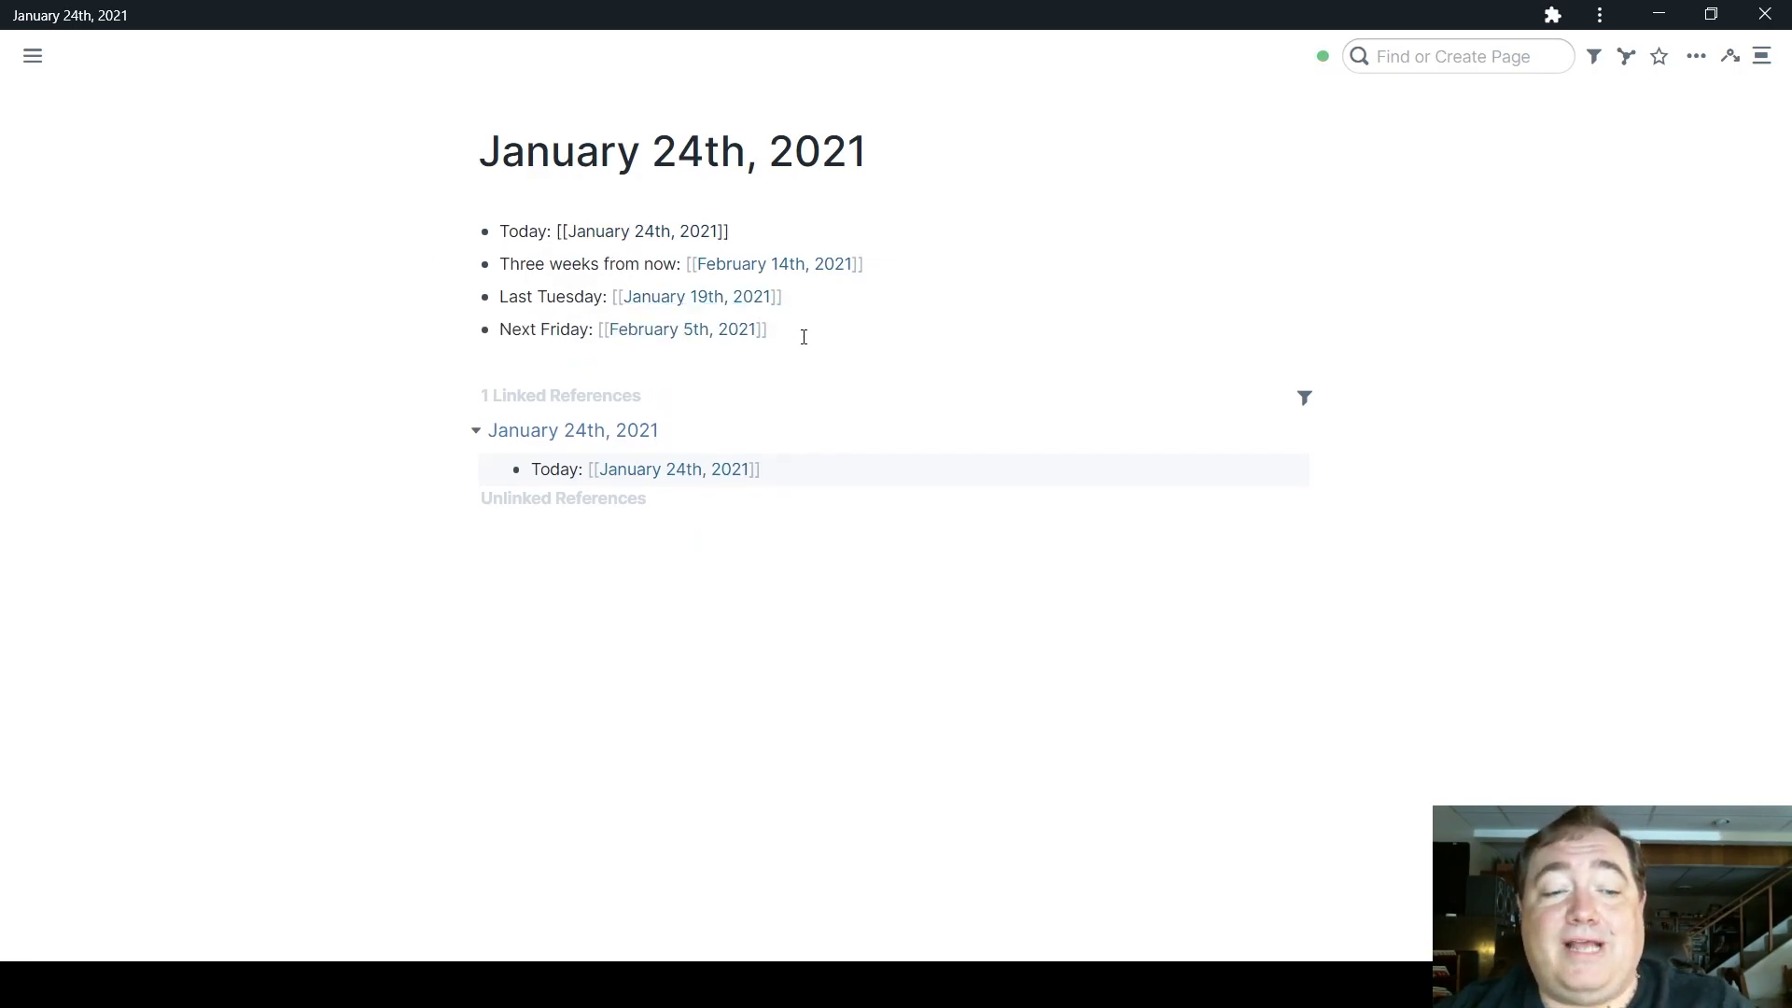
{"action": "key", "text": "ctrl+a"}
{"action": "key", "text": "BackSpace"}
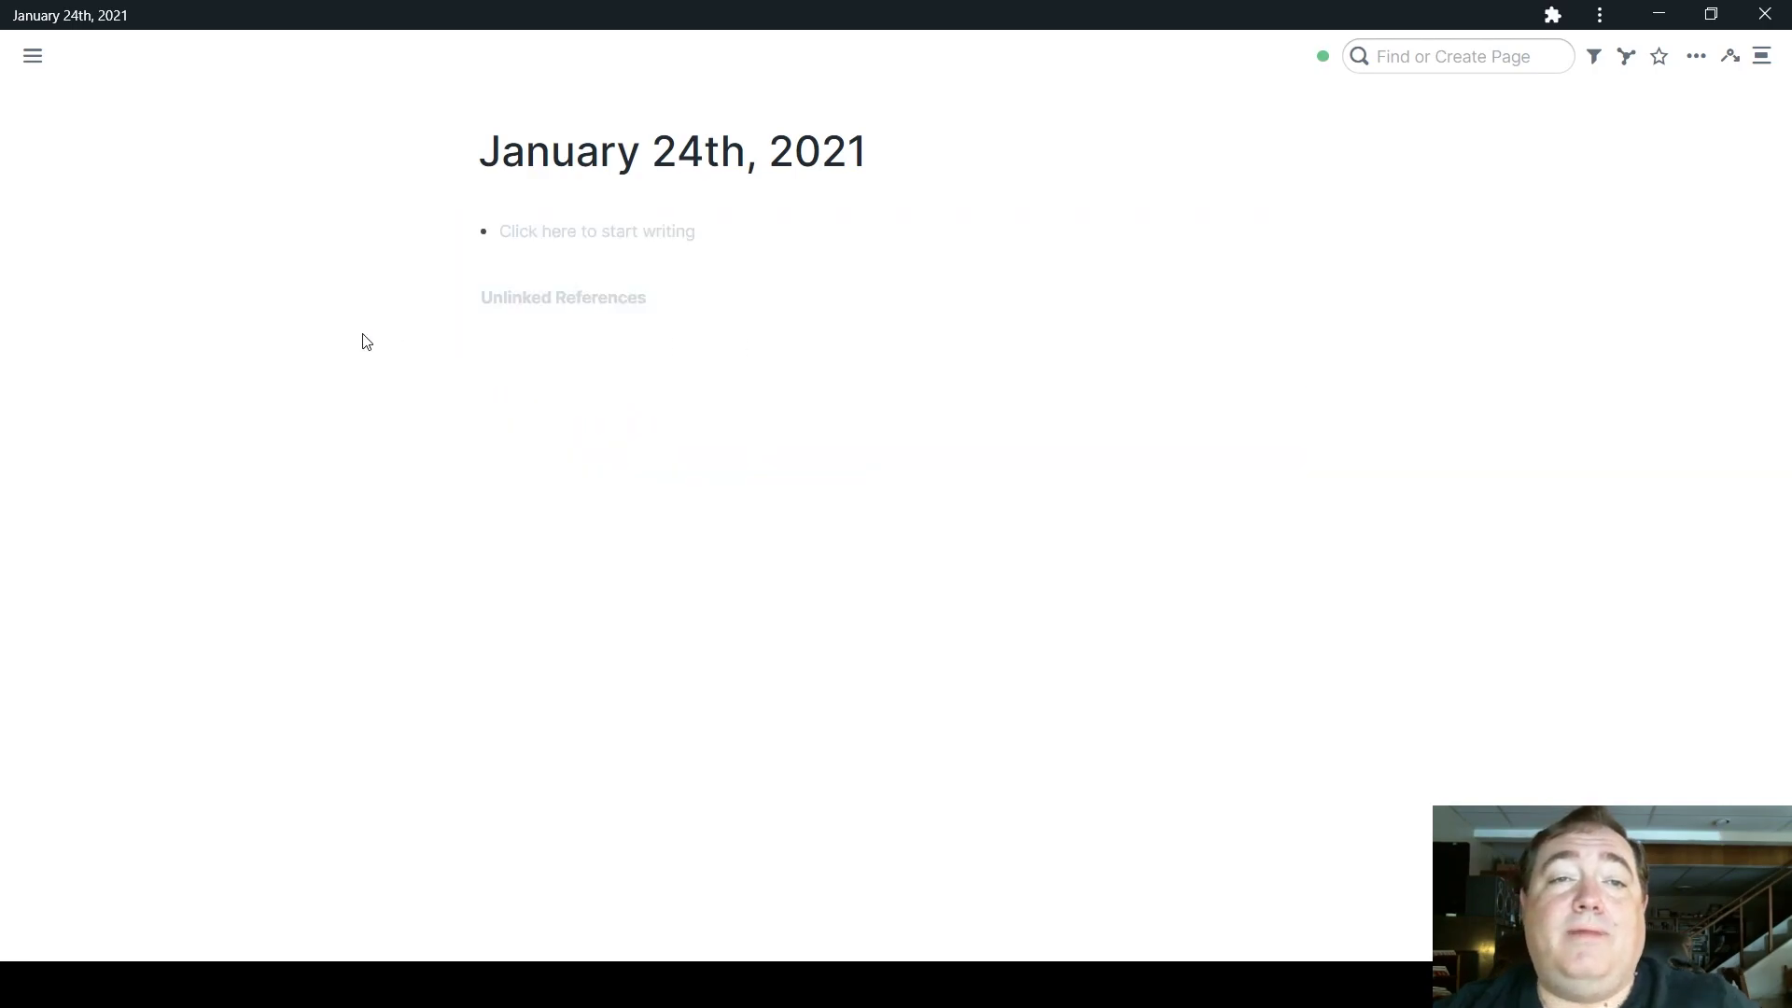
Step: Clear the four date lines from January 23rd and return to the SmartBlocks dates page
{"action": "key", "text": "alt+shift+d"}
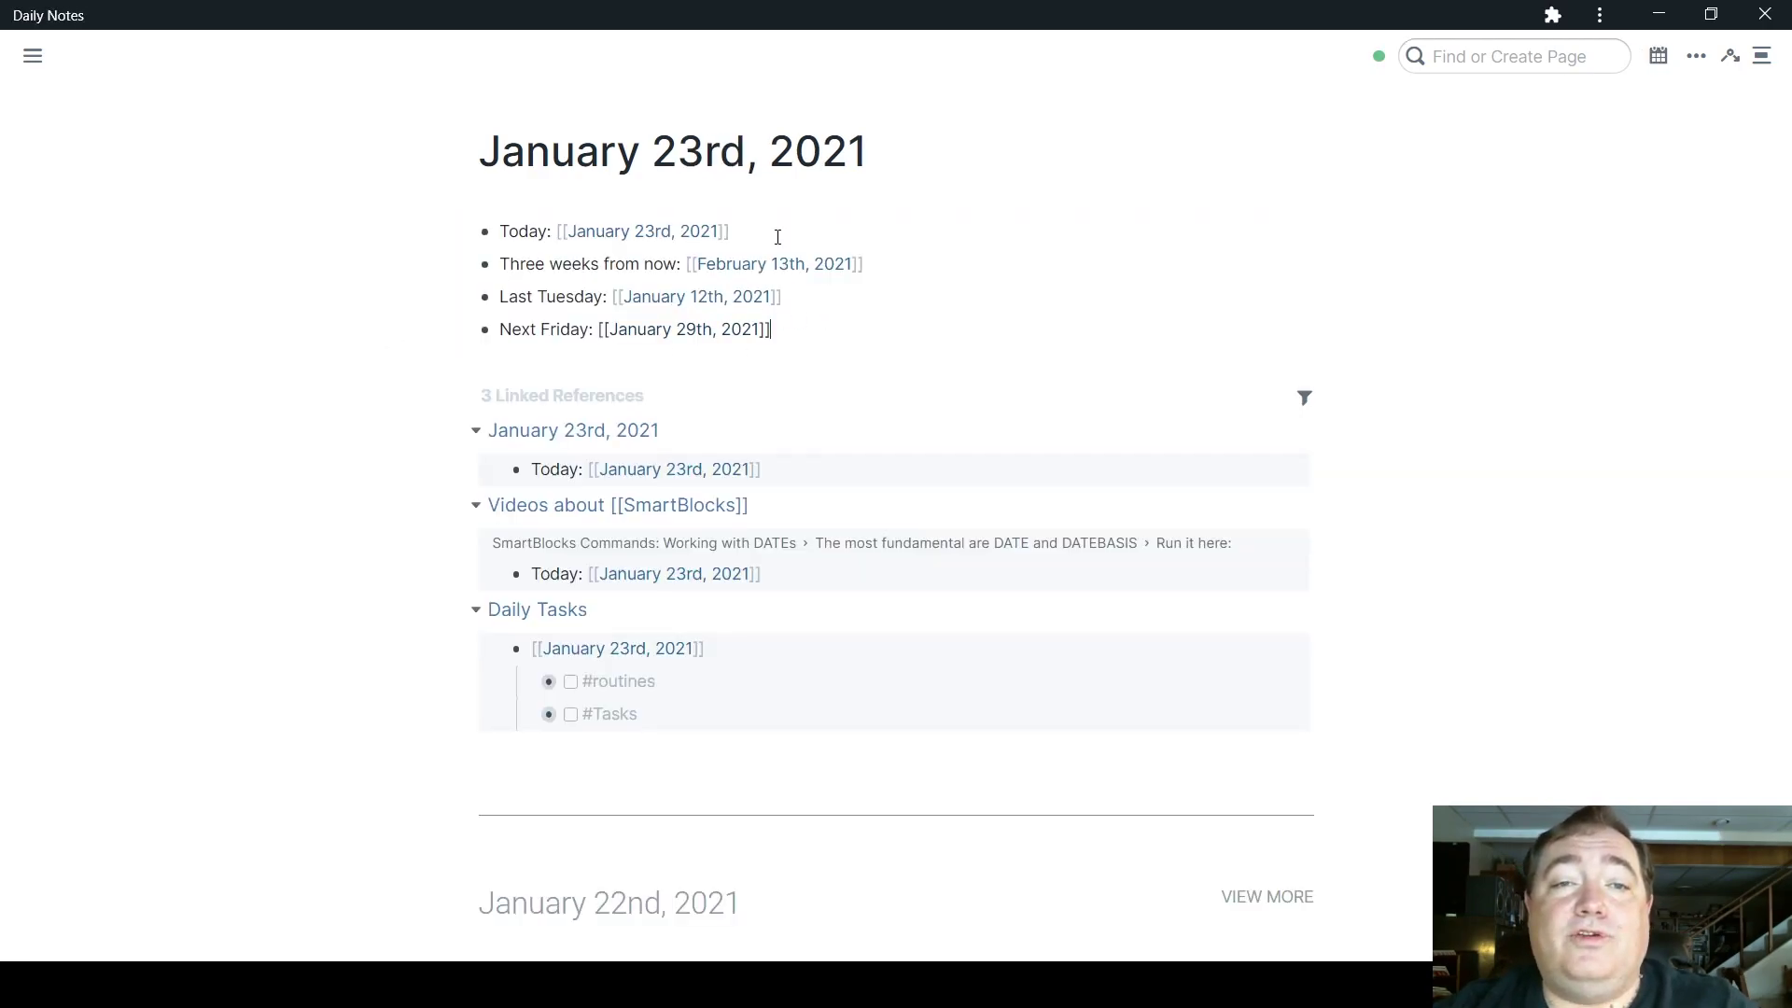
{"action": "key", "text": "ctrl+a"}
{"action": "key", "text": "BackSpace"}
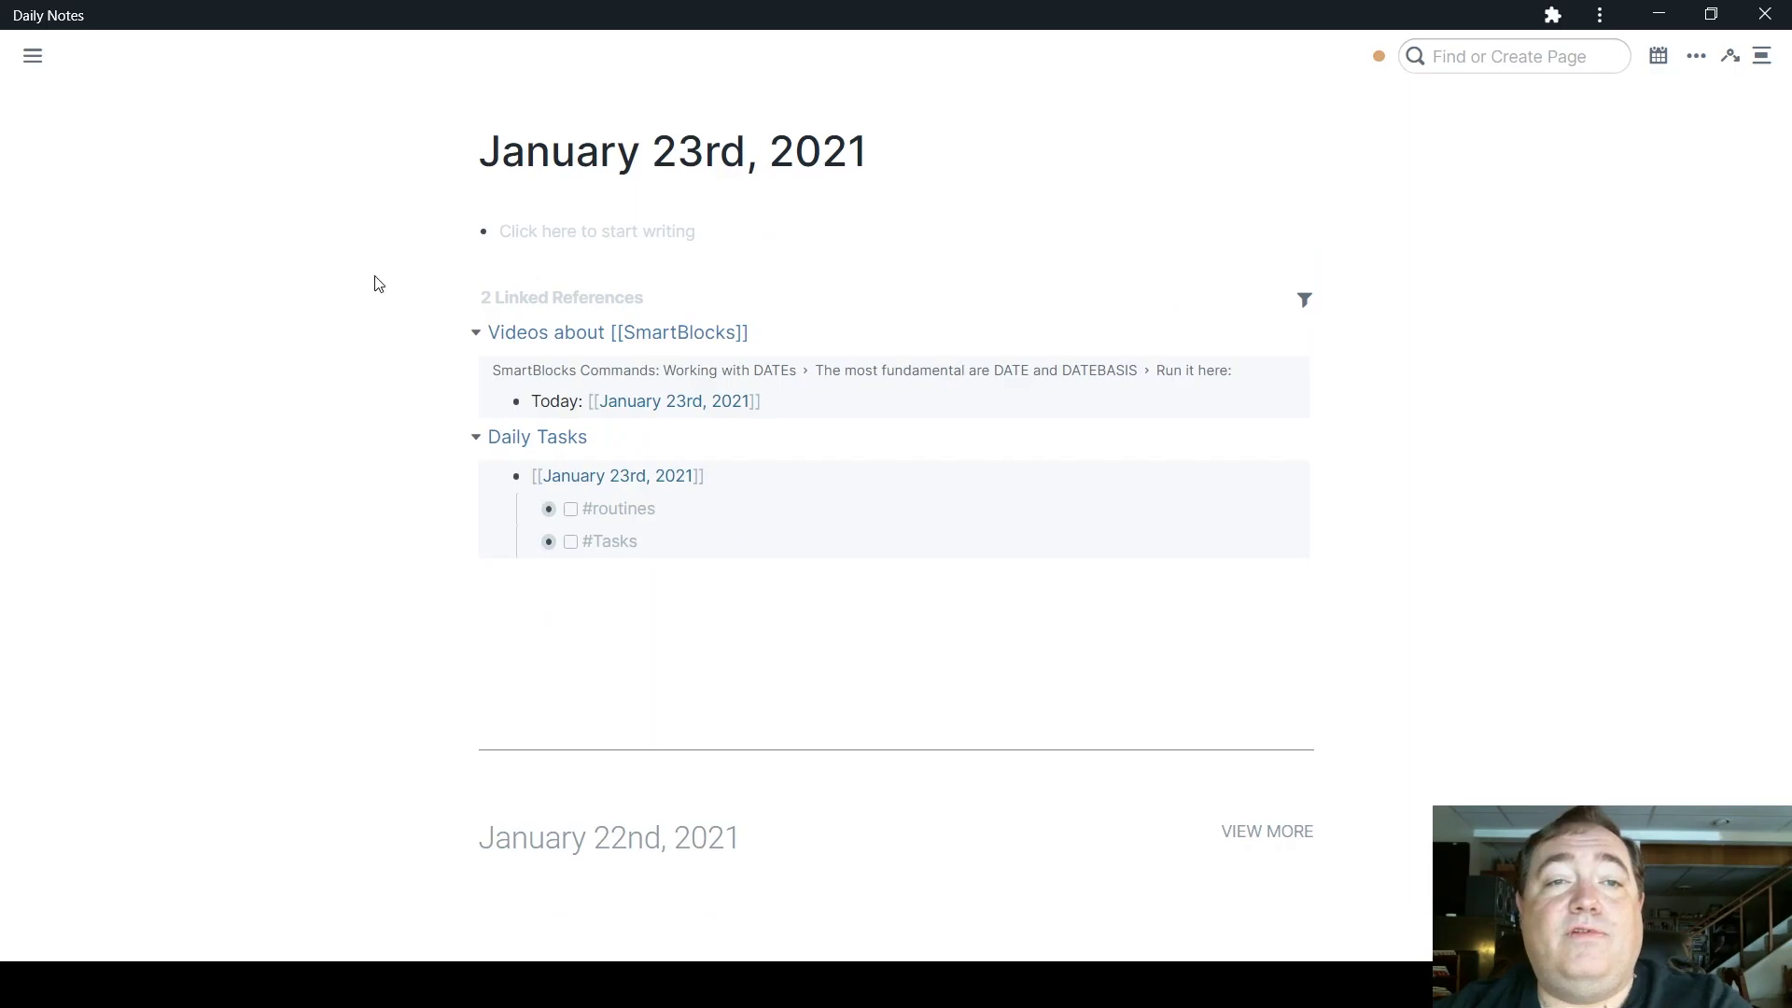
{"action": "key", "text": "alt+Left"}
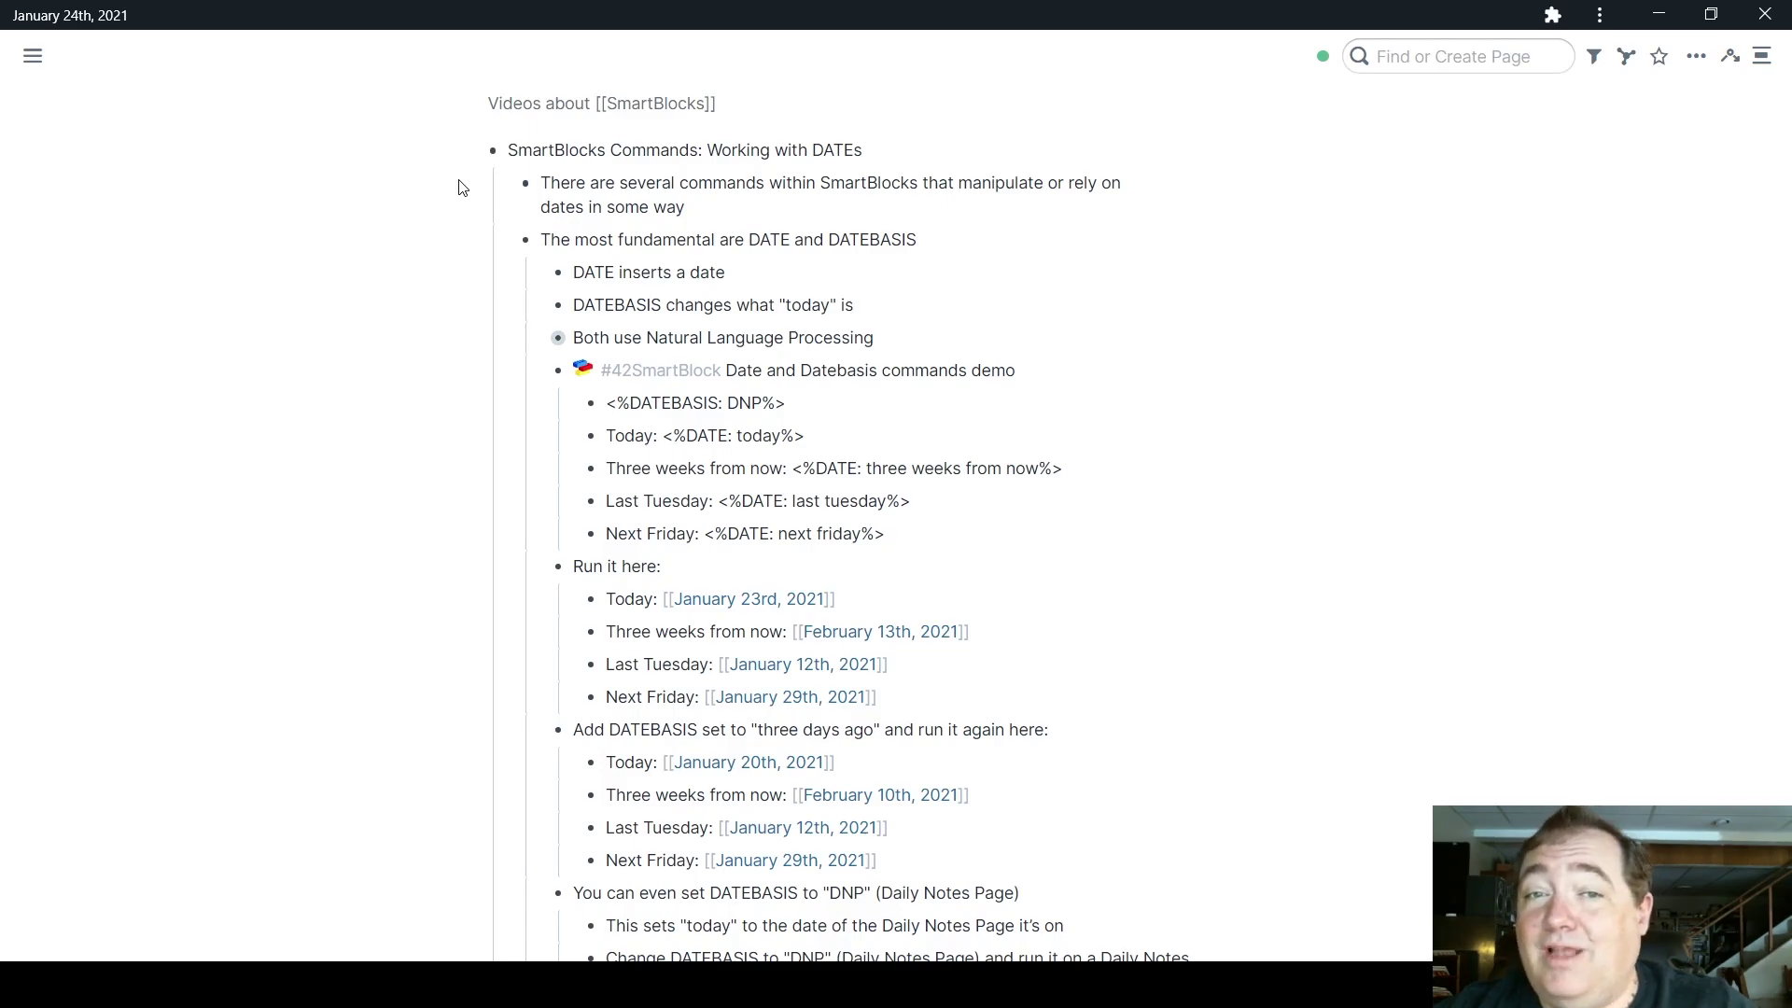
Step: Briefly open the DATEBASIS duration bullet, then expand 'DATEBASIS is more than a neat trick'
{"action": "scroll", "coordinate": [823, 577], "scroll_direction": "down", "scroll_amount": 3}
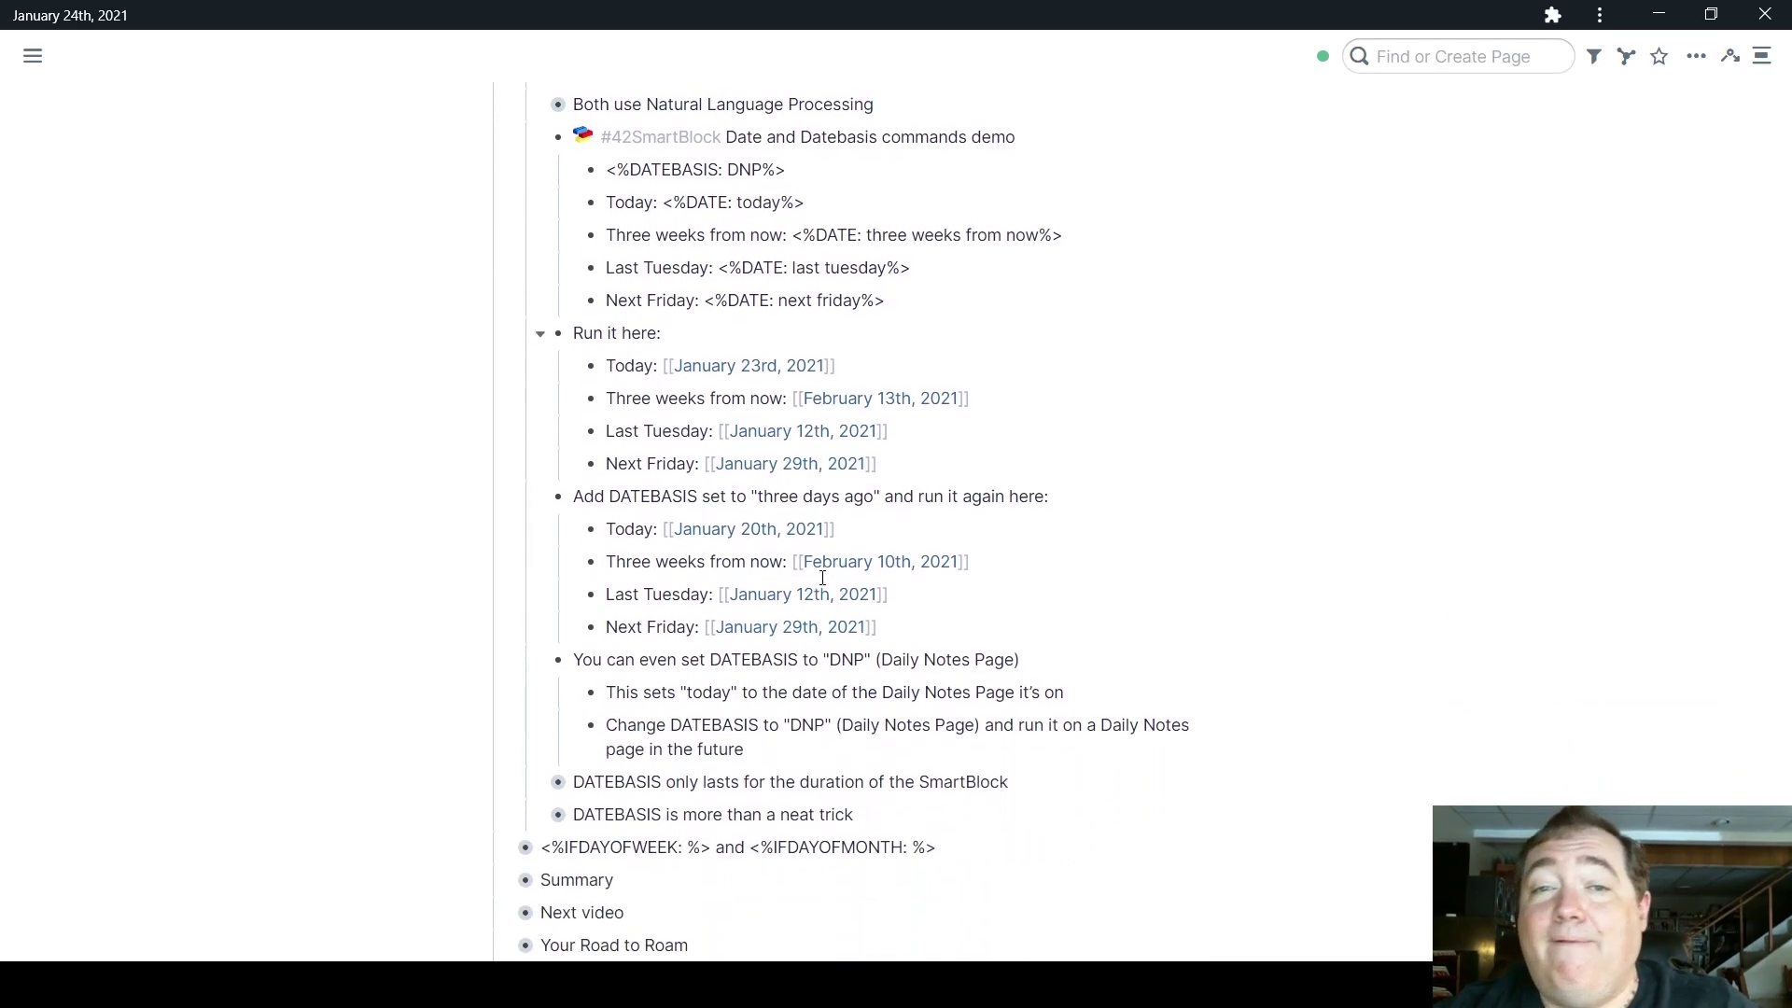
{"action": "scroll", "coordinate": [823, 577], "scroll_direction": "down", "scroll_amount": 1}
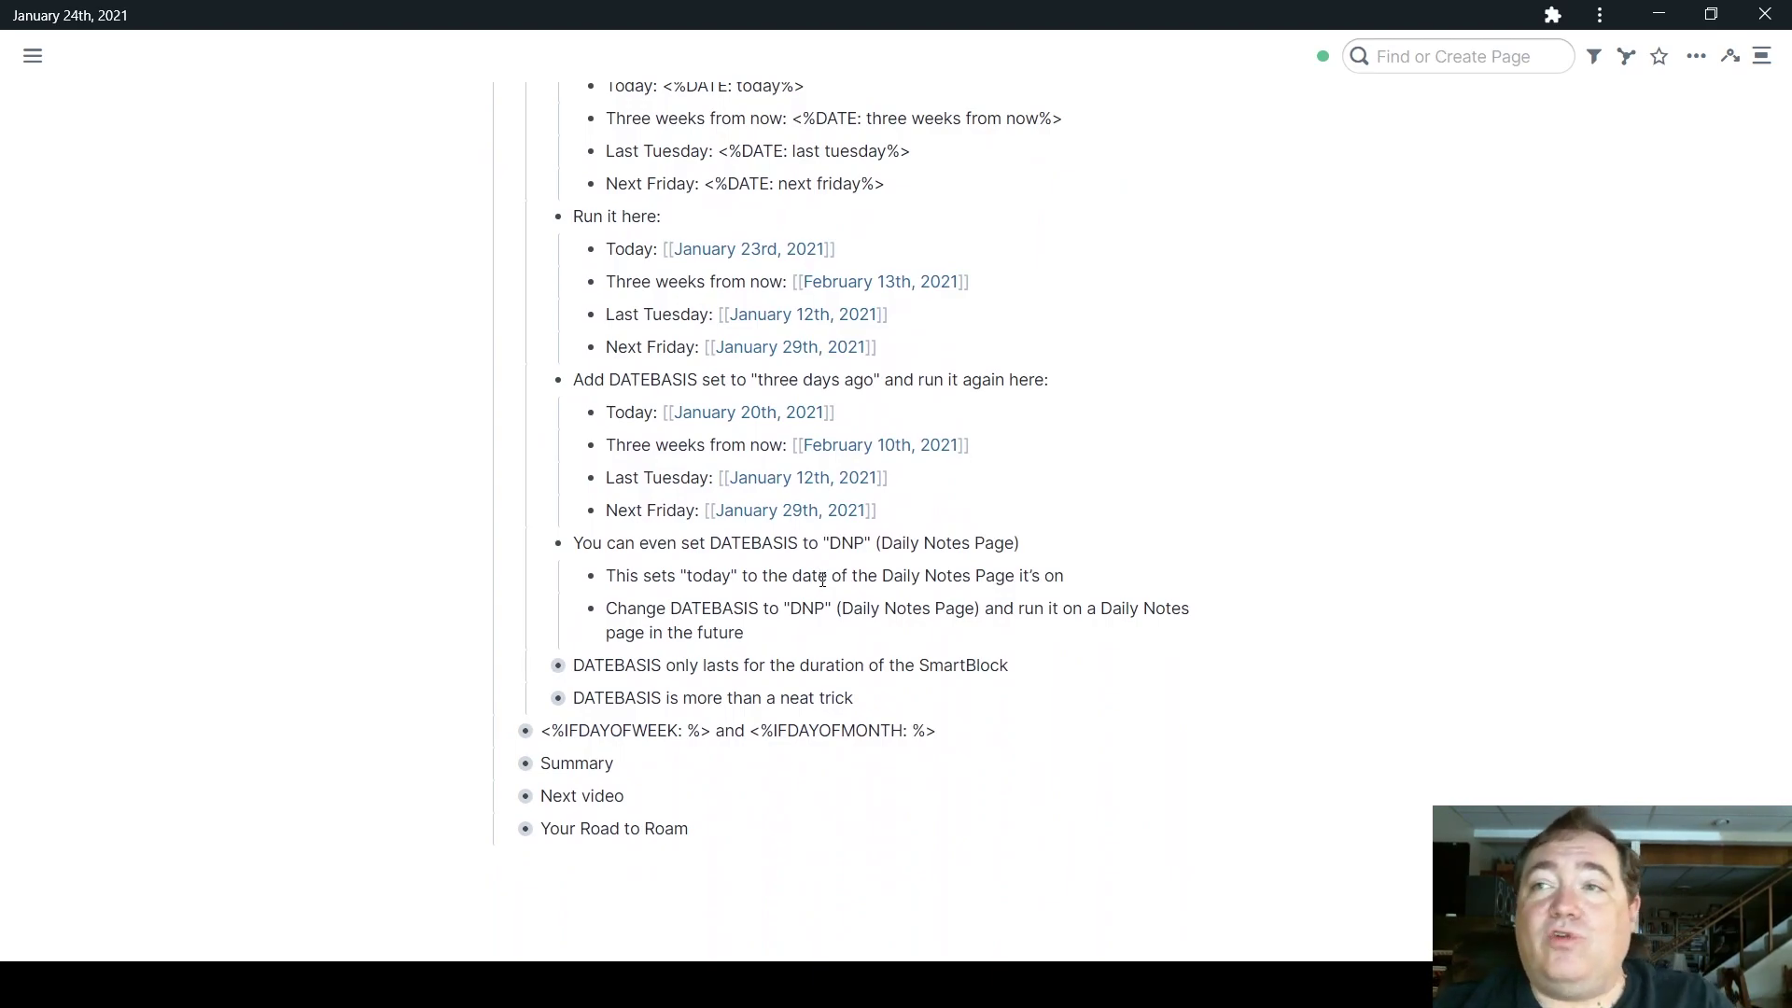
{"action": "left_click", "coordinate": [543, 665]}
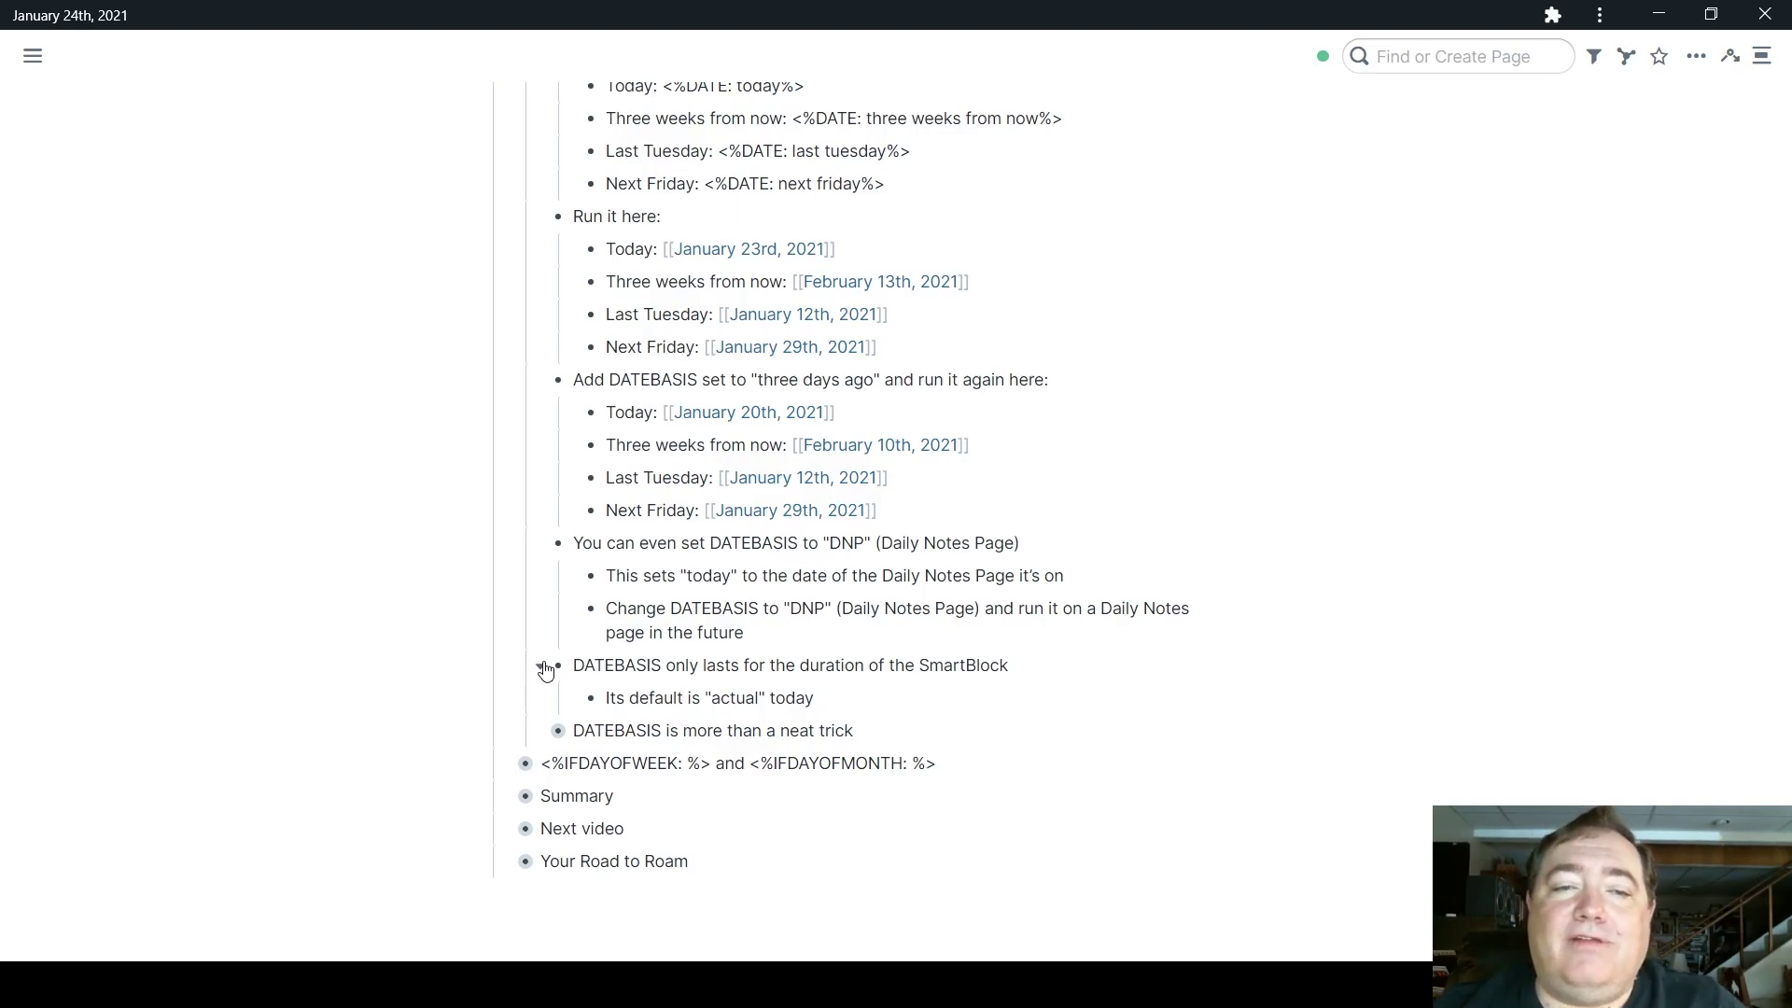
{"action": "left_click", "coordinate": [546, 671]}
{"action": "left_click", "coordinate": [541, 698]}
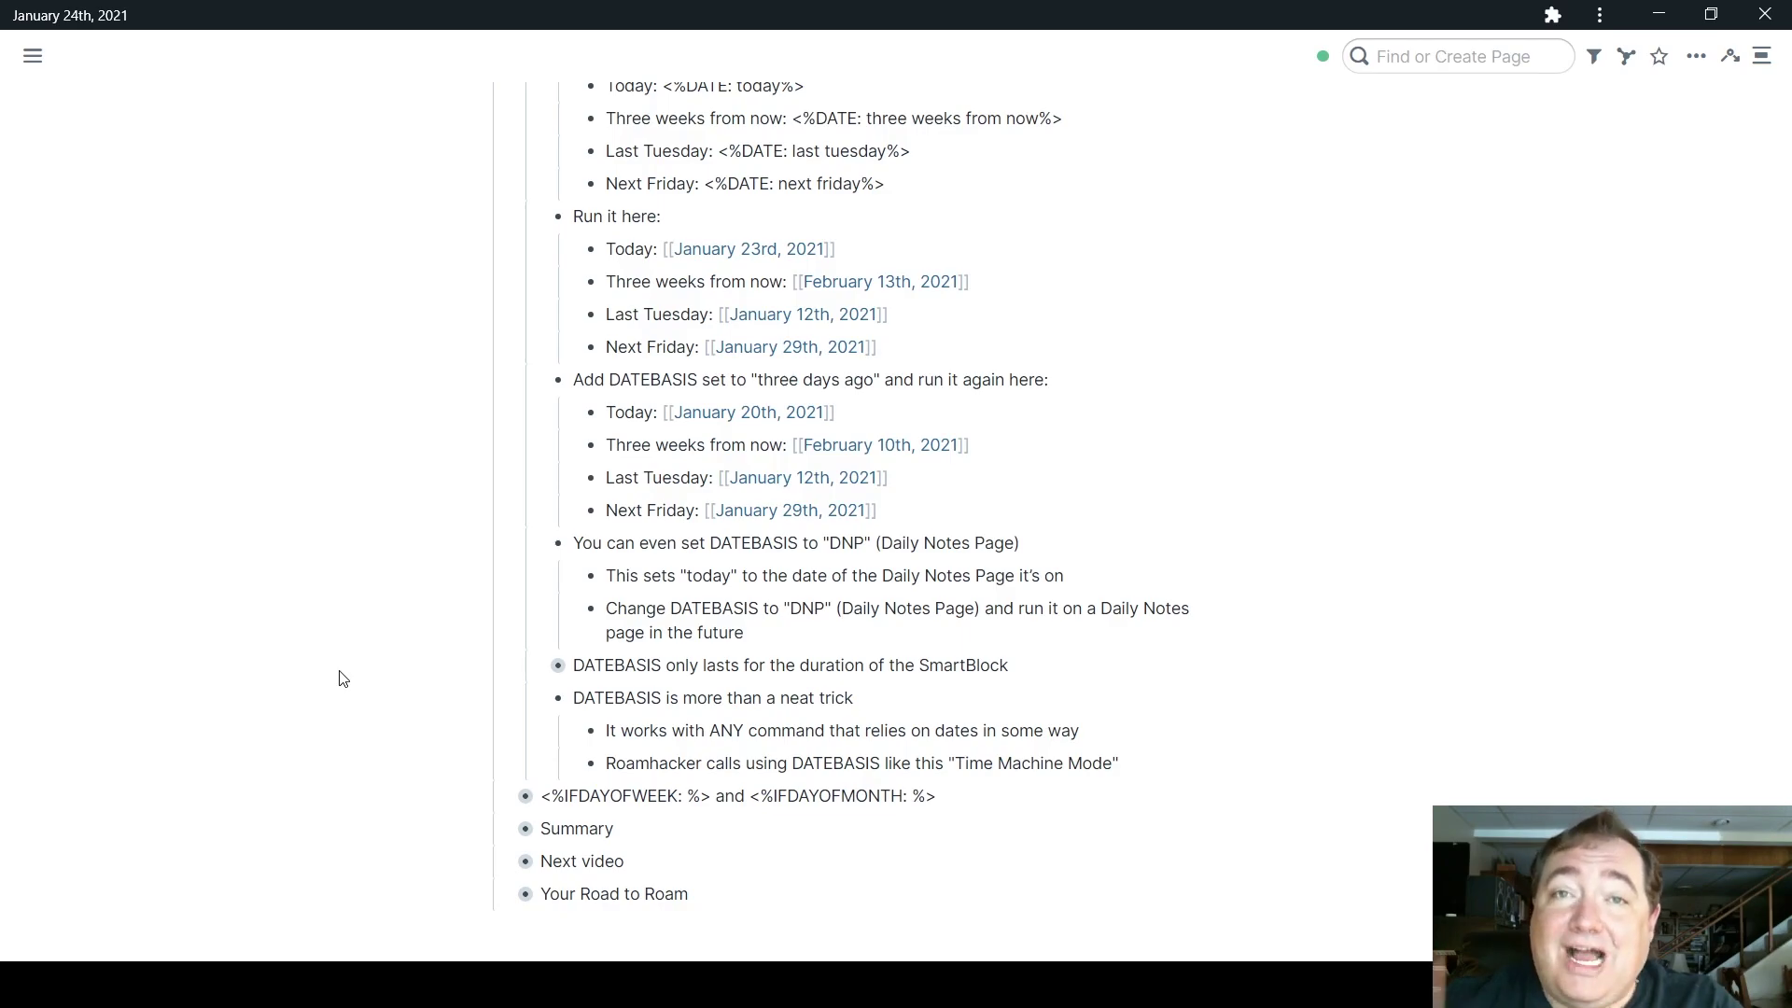
Step: Fold the DATE and DATEBASIS section and unfold the IFDAYOFWEEK/IFDAYOFMONTH section with its demo
{"action": "scroll", "coordinate": [339, 679], "scroll_direction": "up", "scroll_amount": 5}
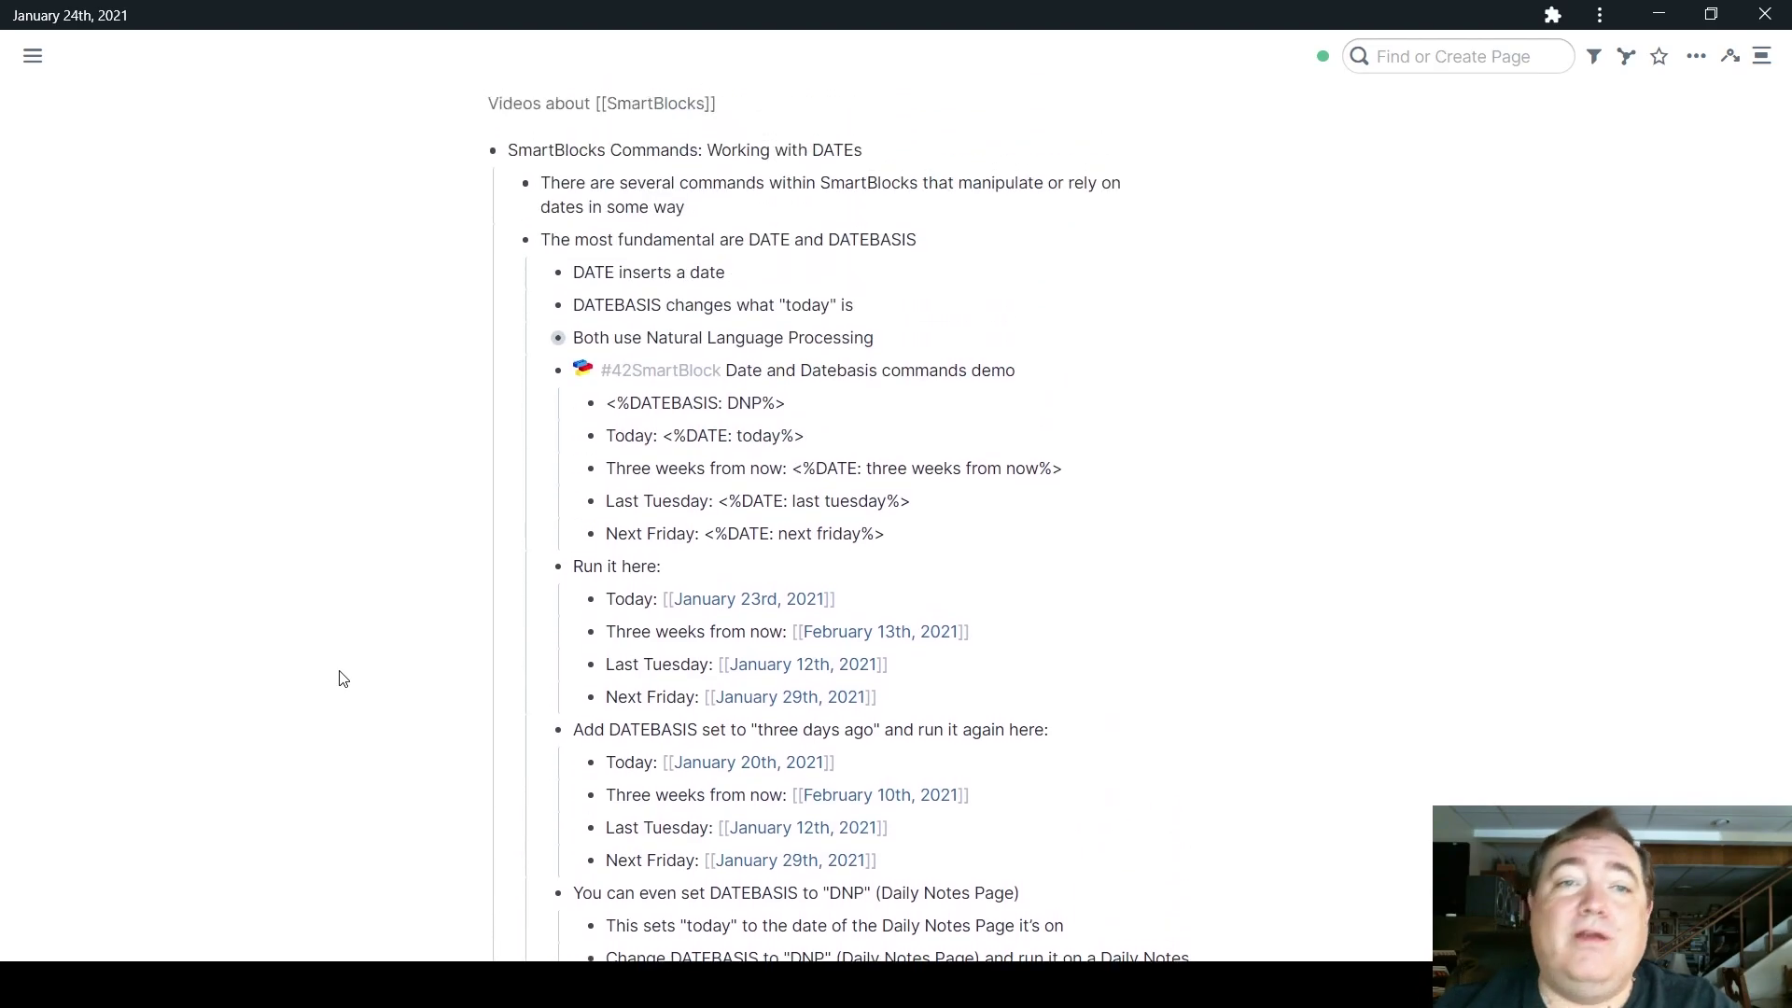
{"action": "left_click", "coordinate": [512, 242]}
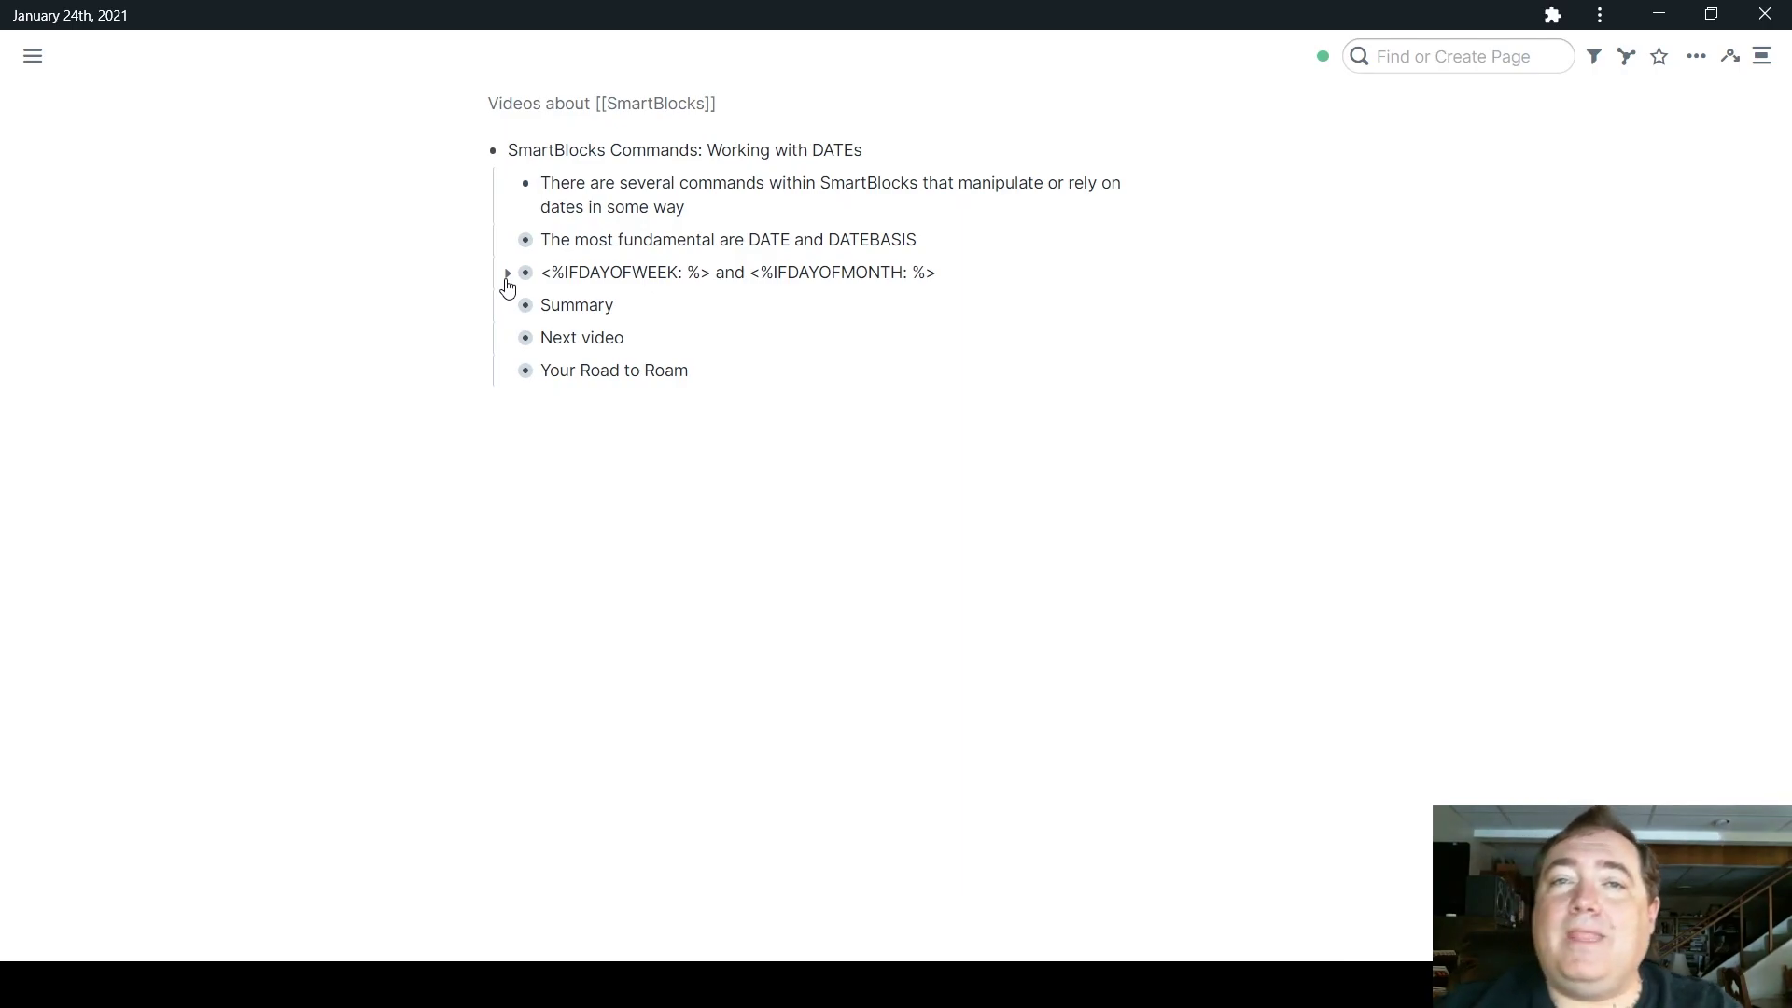
{"action": "left_click", "coordinate": [506, 278]}
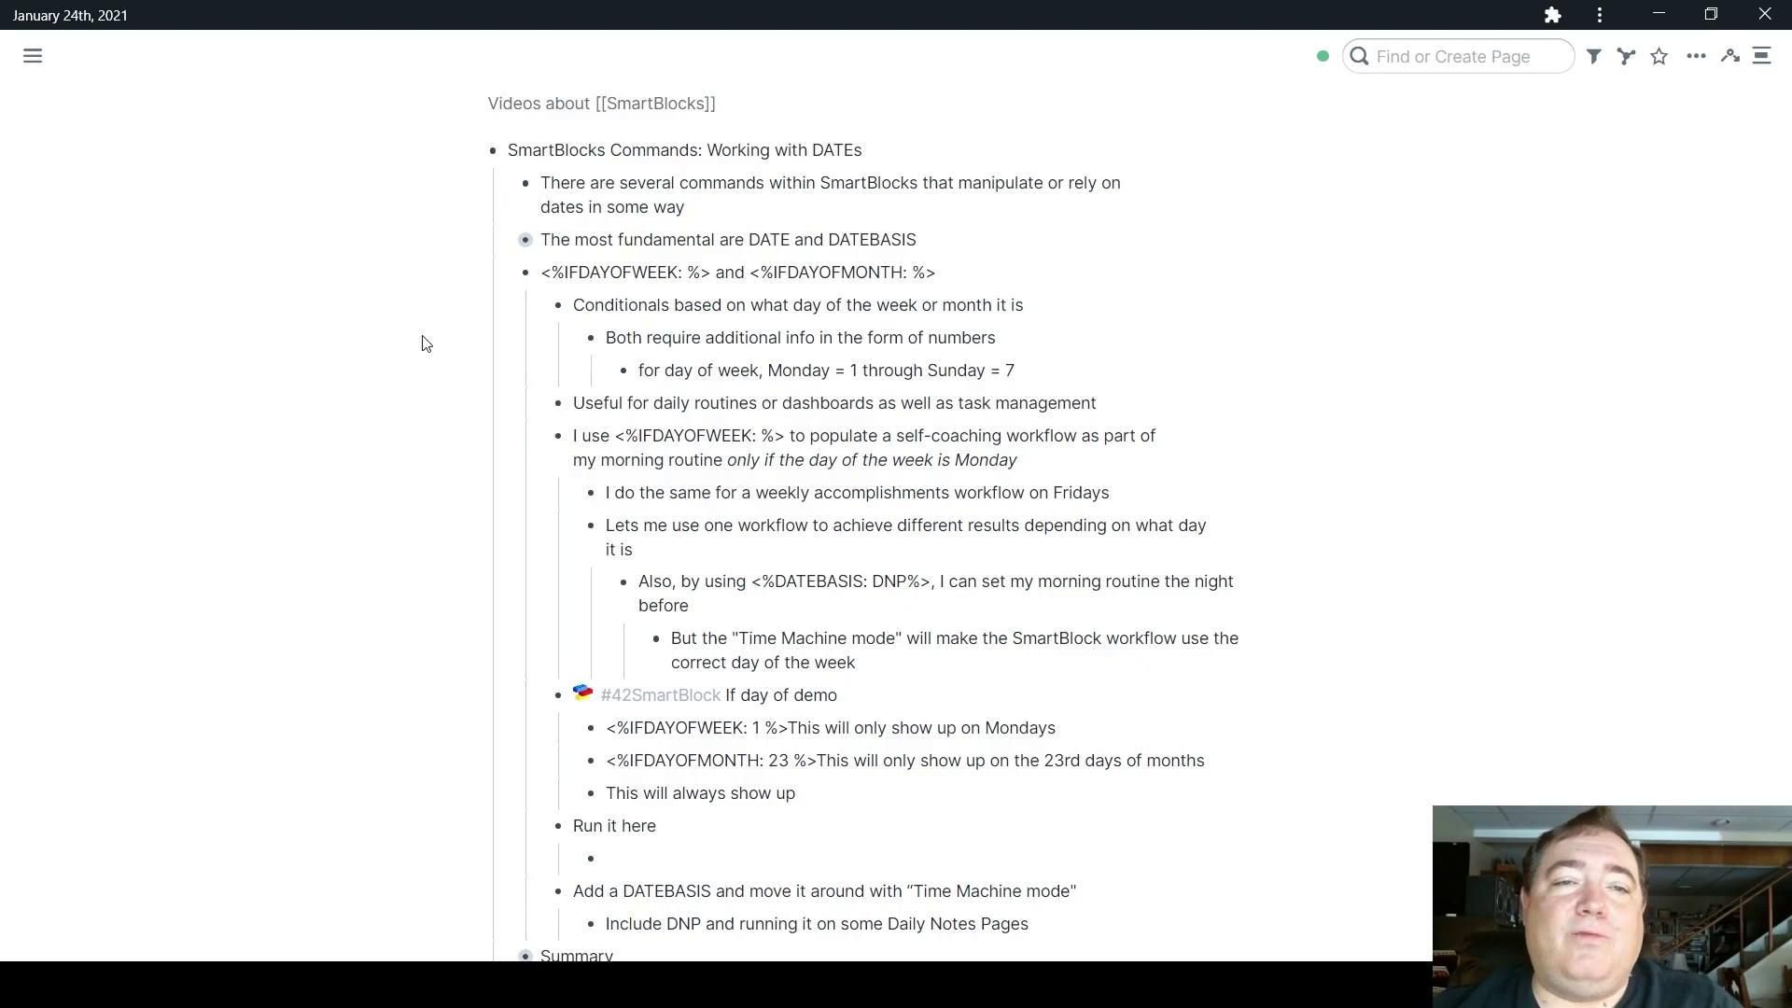
Step: Fold the three explanatory bullets (Conditionals, one-workflow, IFDAYOFWEEK usage) above the If day of demo
{"action": "left_click", "coordinate": [544, 304]}
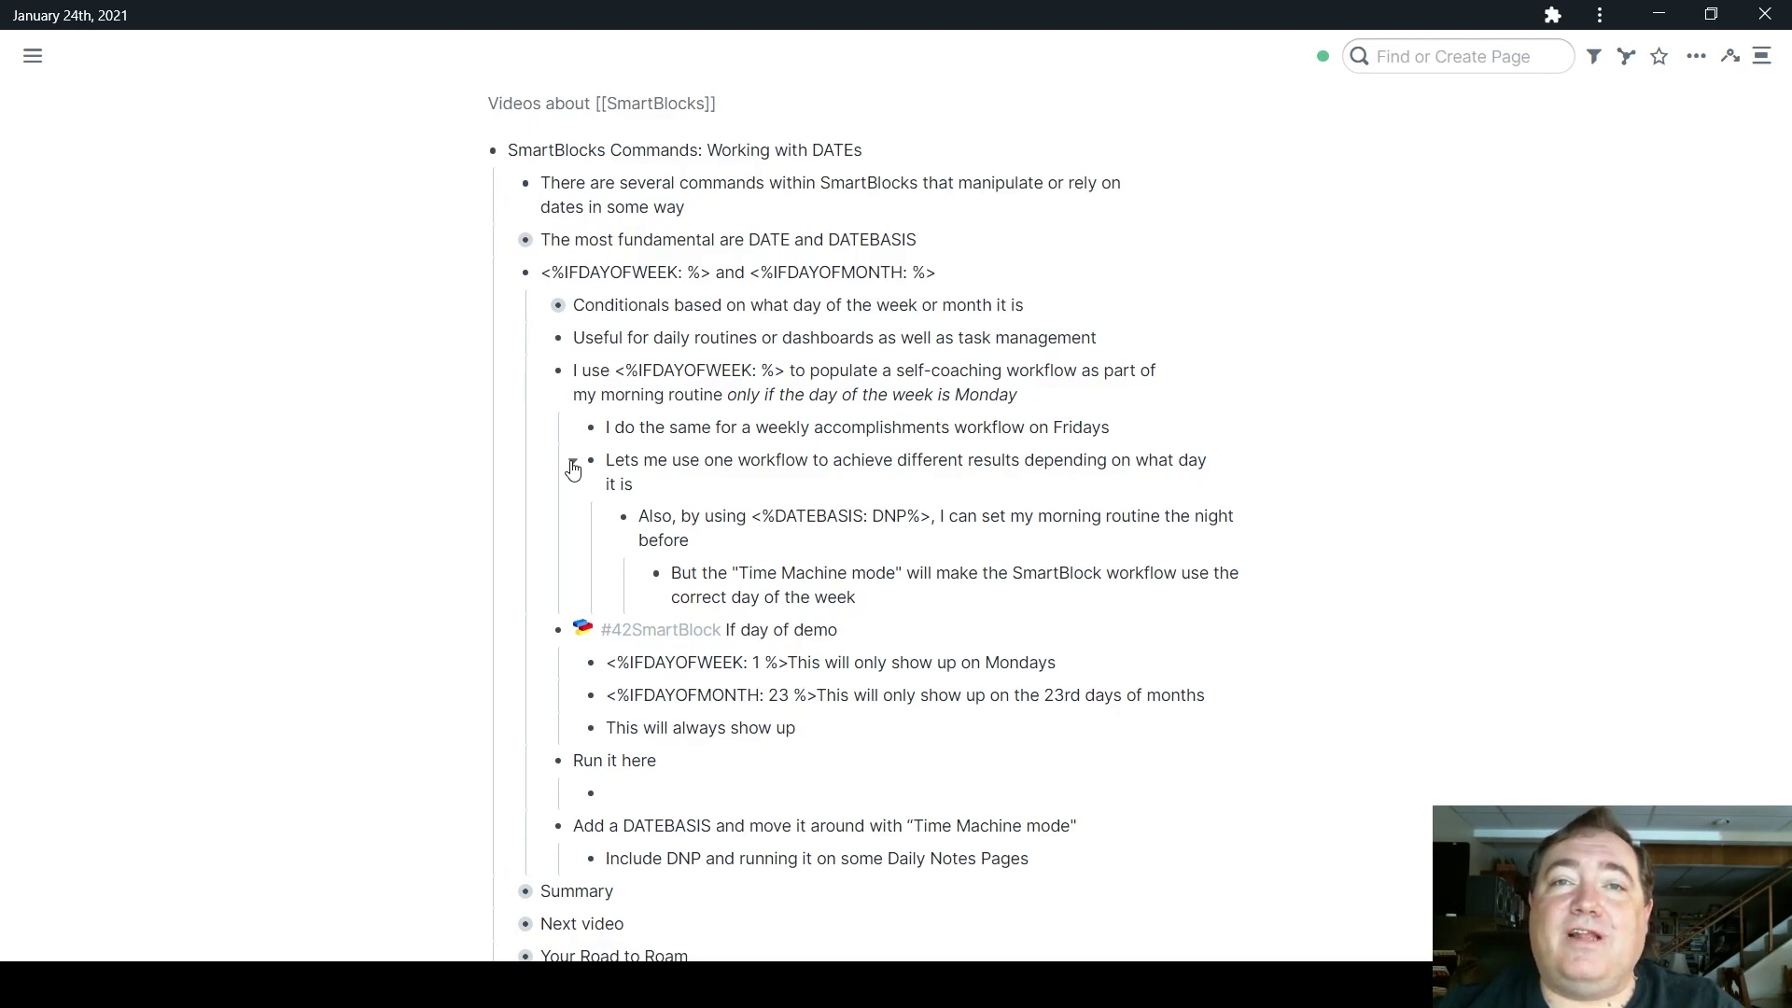
{"action": "left_click", "coordinate": [573, 465]}
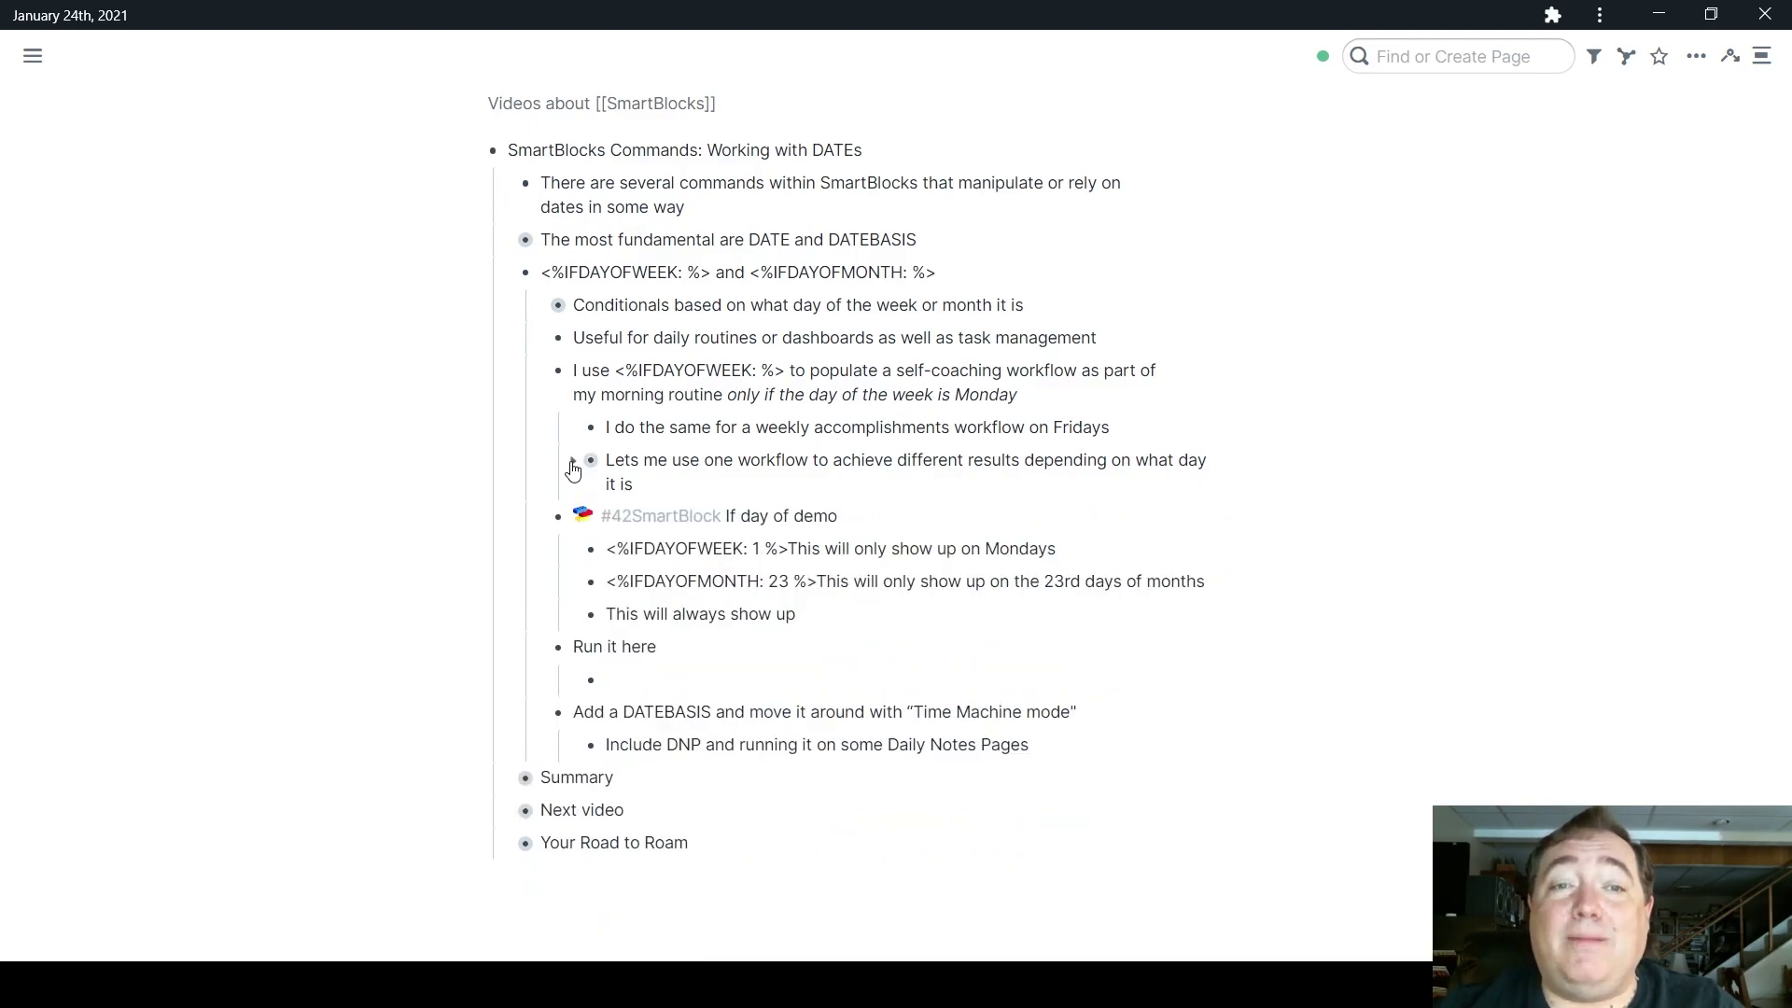
{"action": "left_click", "coordinate": [539, 376]}
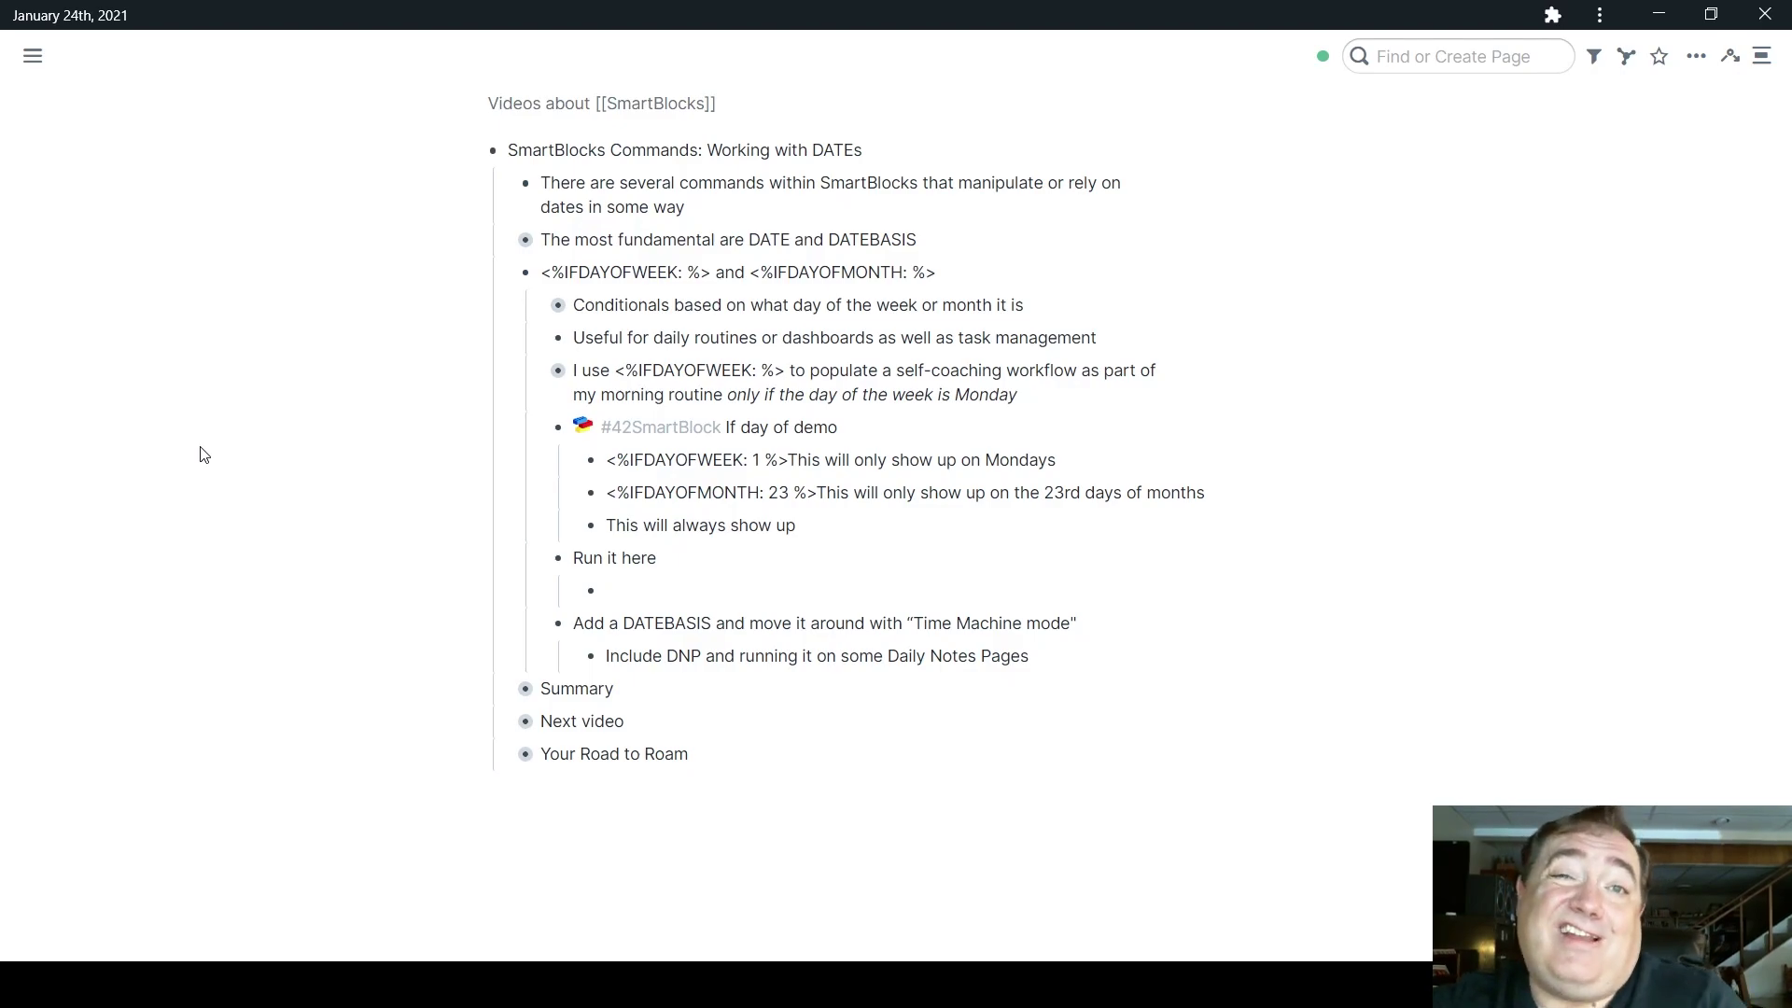
Step: Run 'If day of demo' via jjif under 'Run it here', producing the 23rd-of-month and always-shown lines
{"action": "type", "text": "jj"}
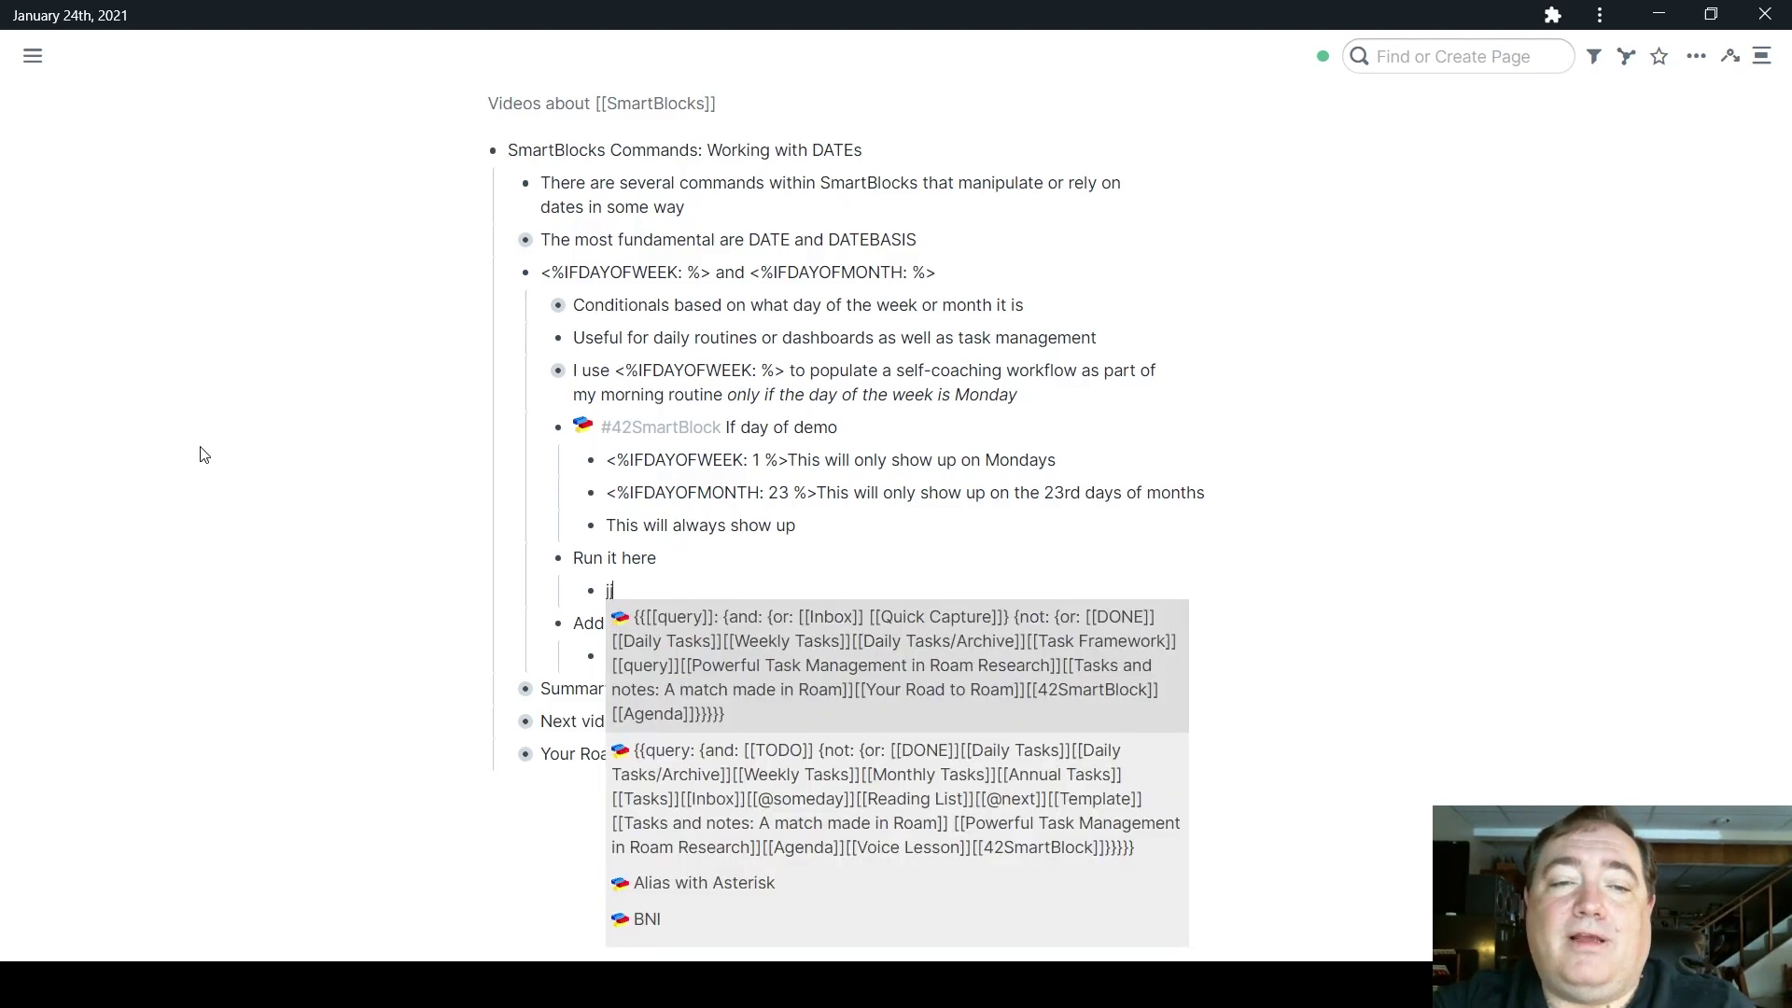
{"action": "type", "text": "if"}
{"action": "key", "text": "Return"}
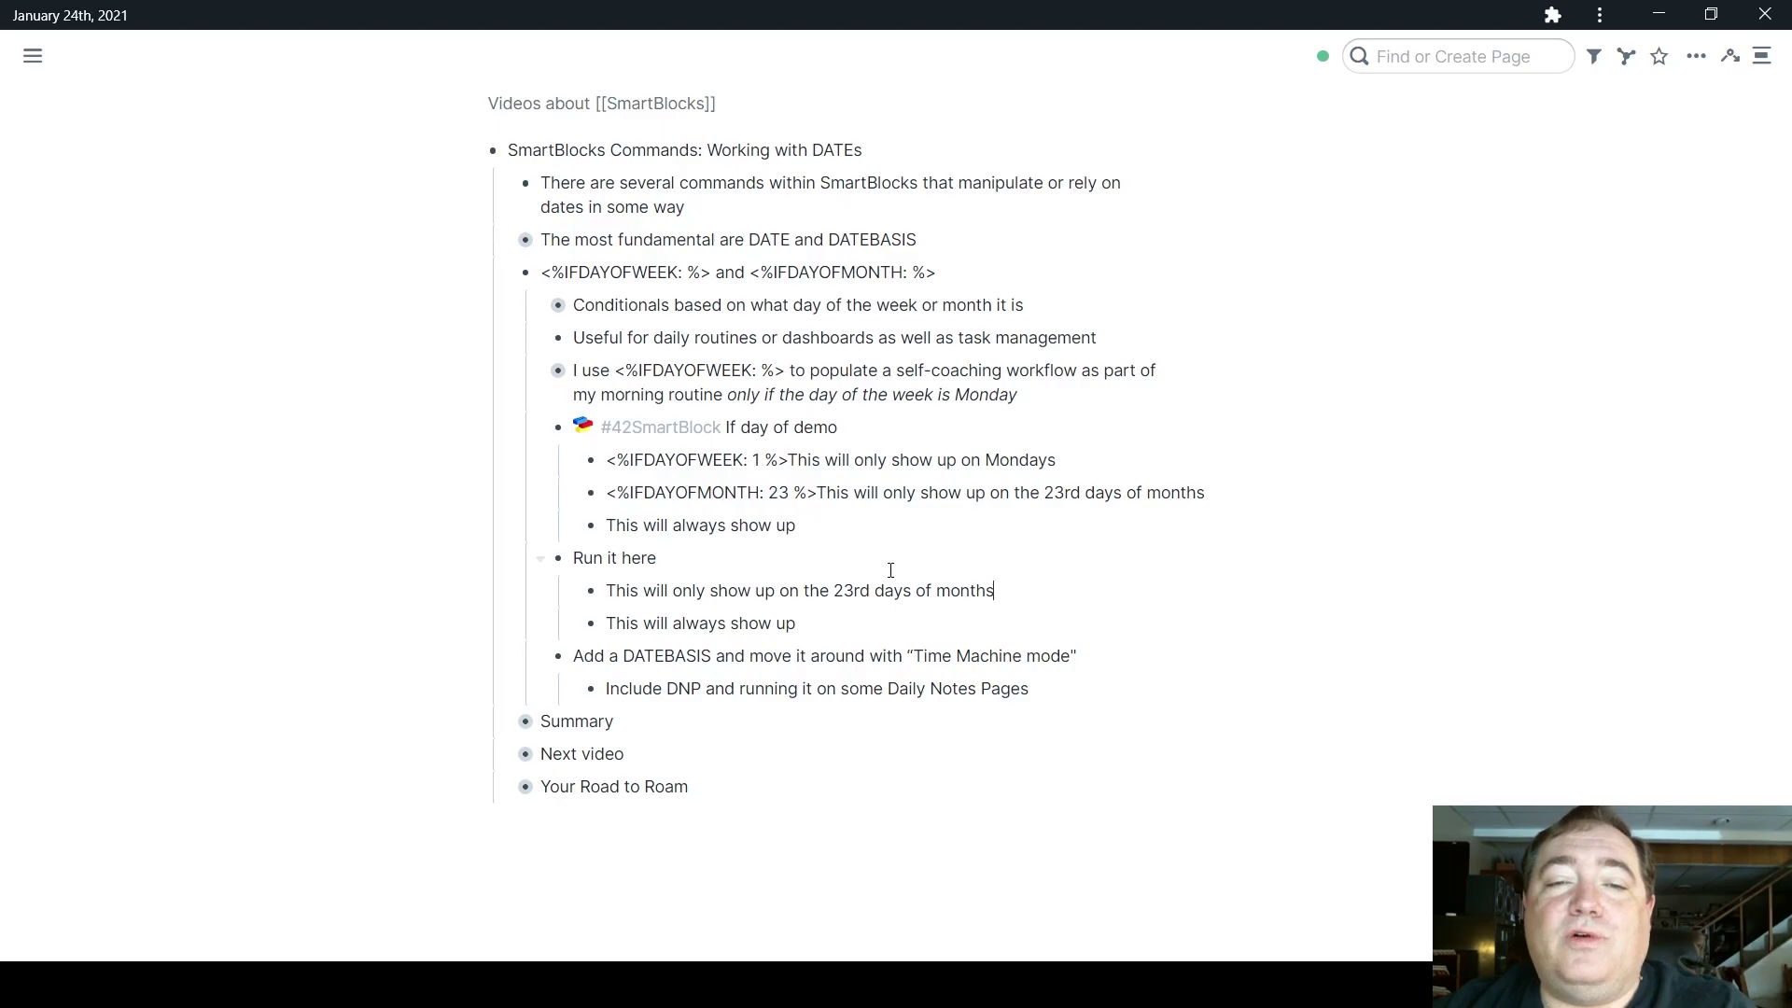
{"action": "left_click", "coordinate": [822, 428]}
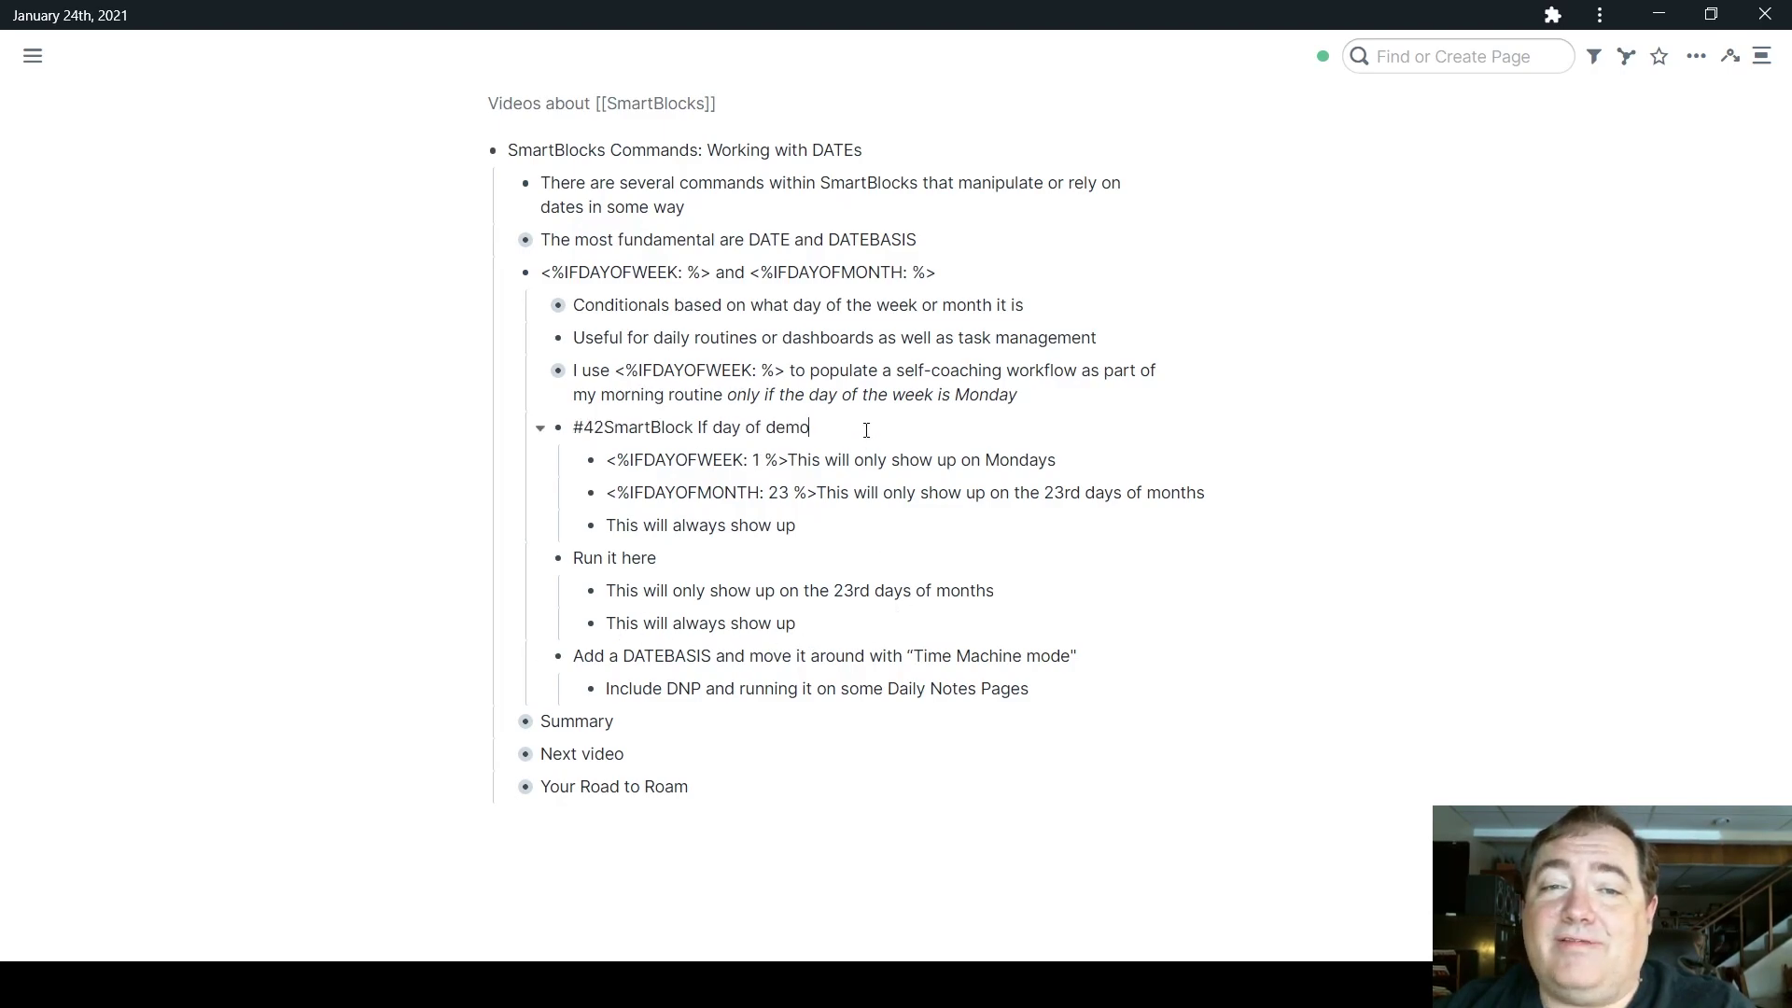
Step: Add <%DATEBASIS: next Monday%> as the demo's first line and delete the old results under Run it here
{"action": "key", "text": "Return"}
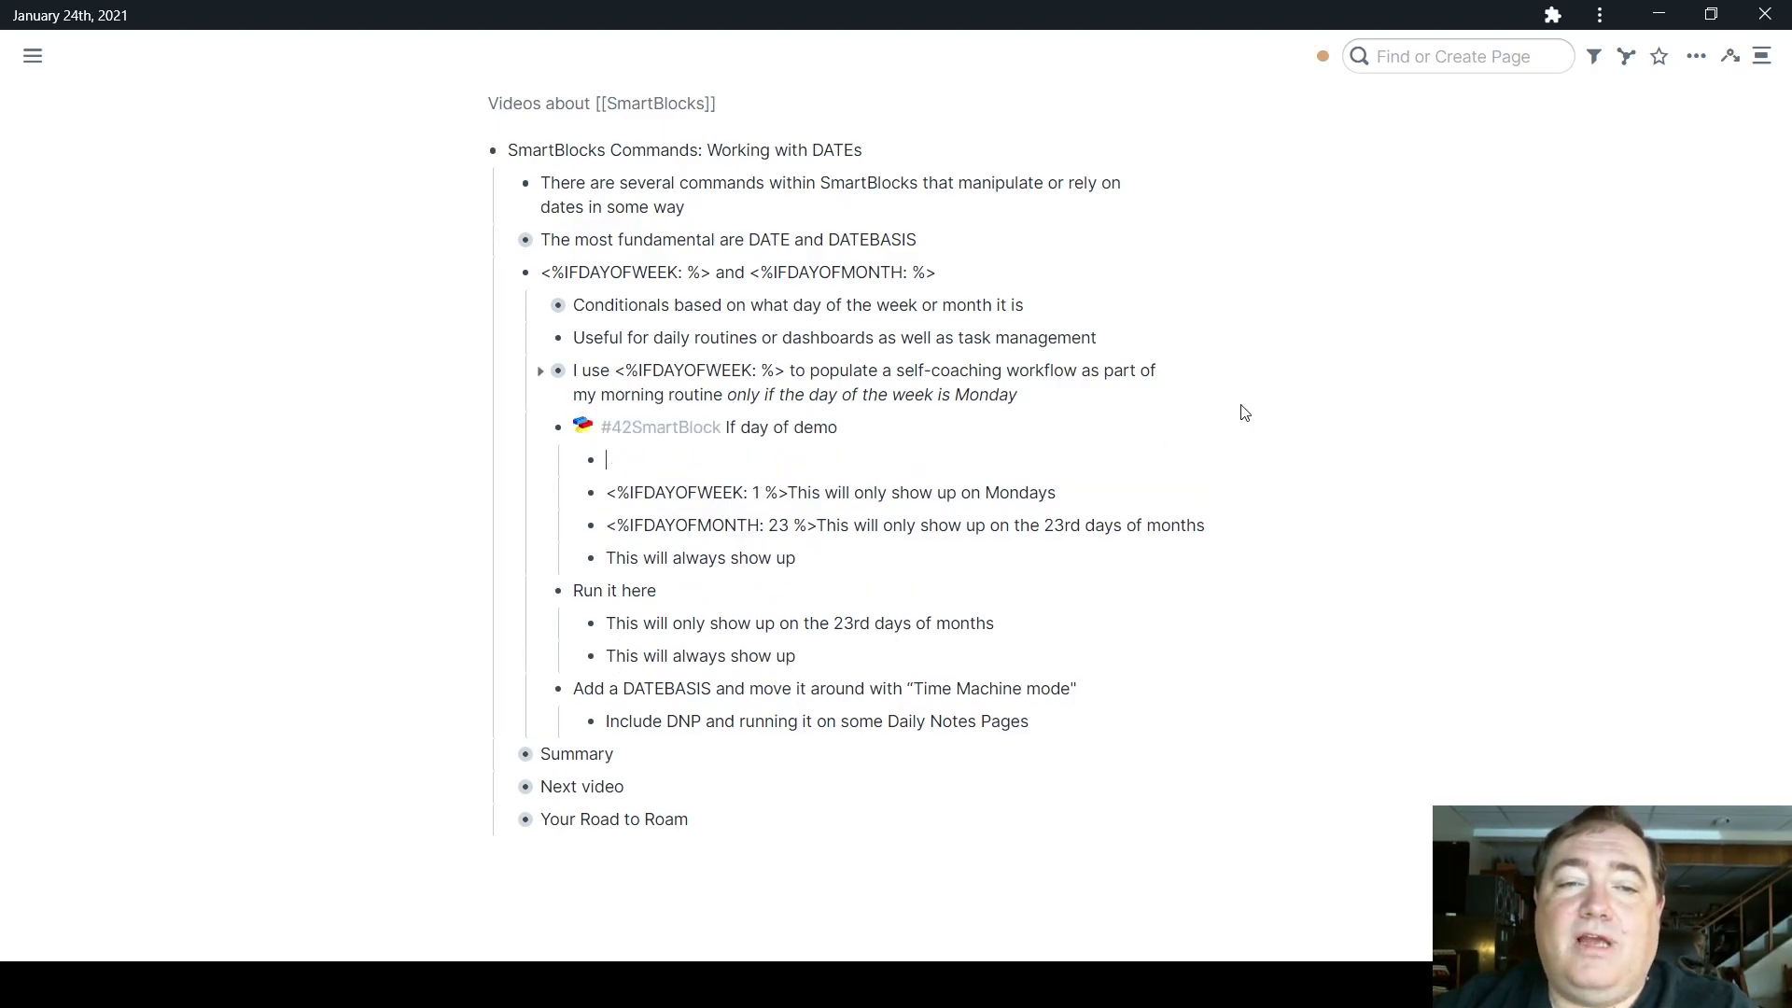
{"action": "type", "text": "<#"}
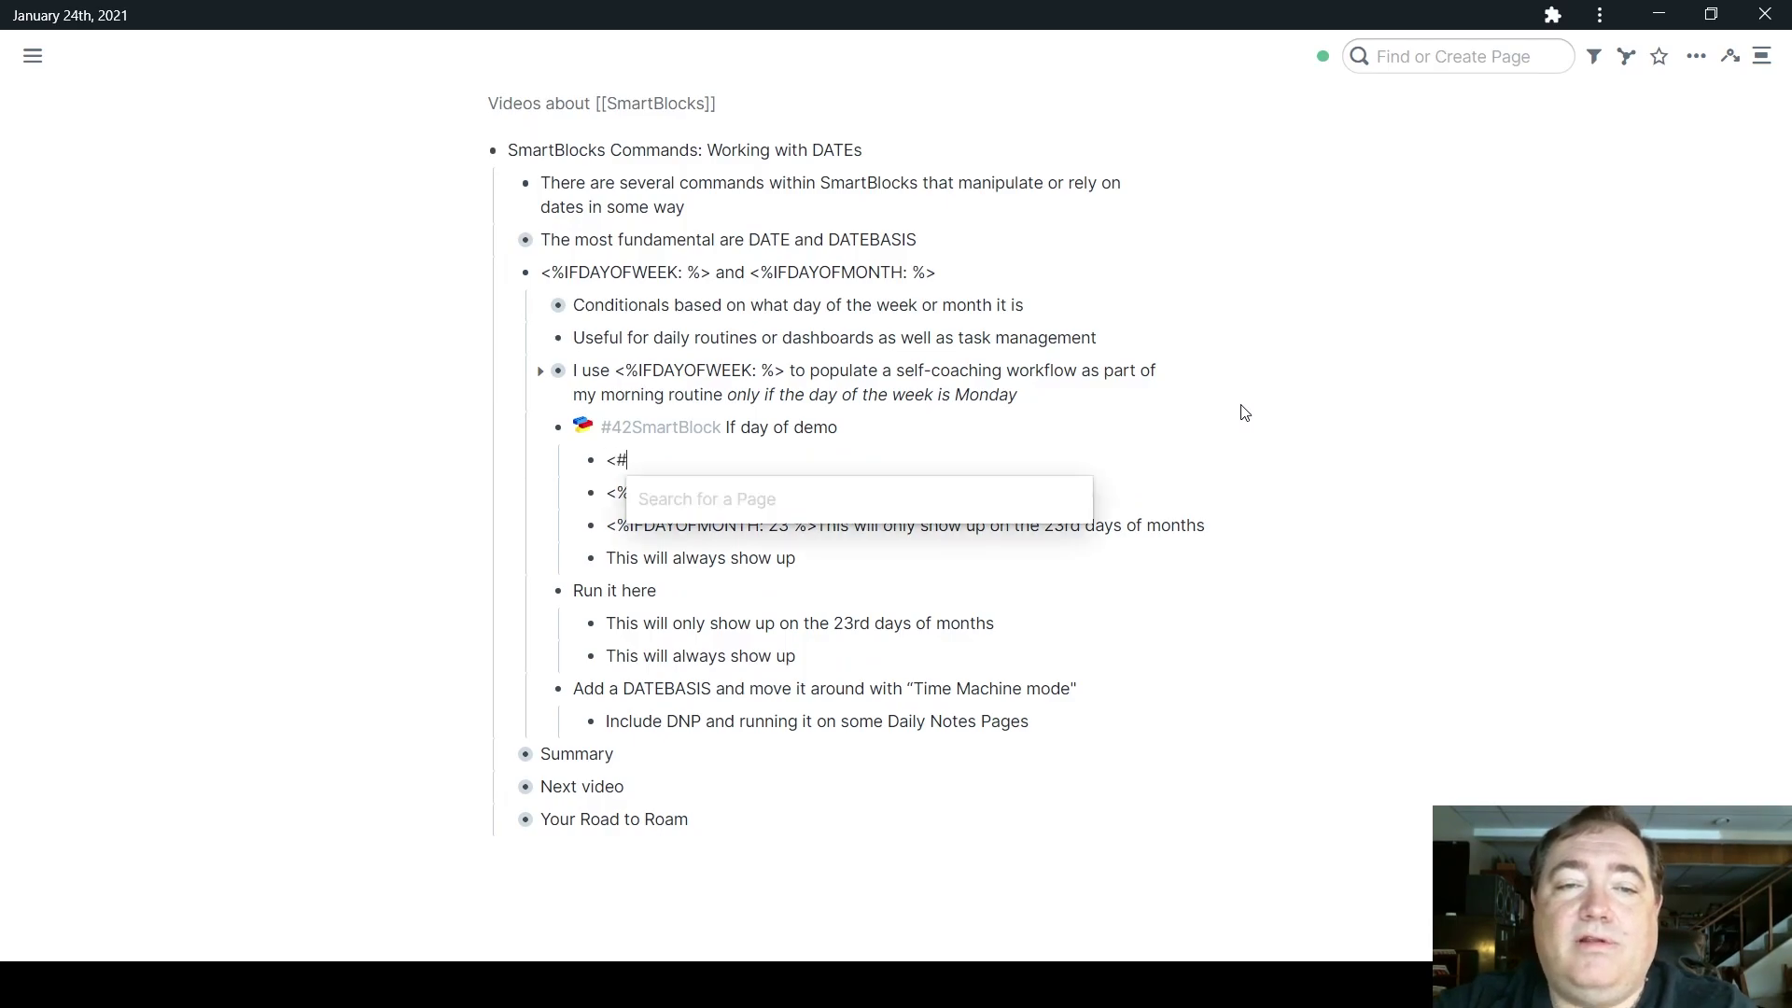
{"action": "type", "text": "%D"}
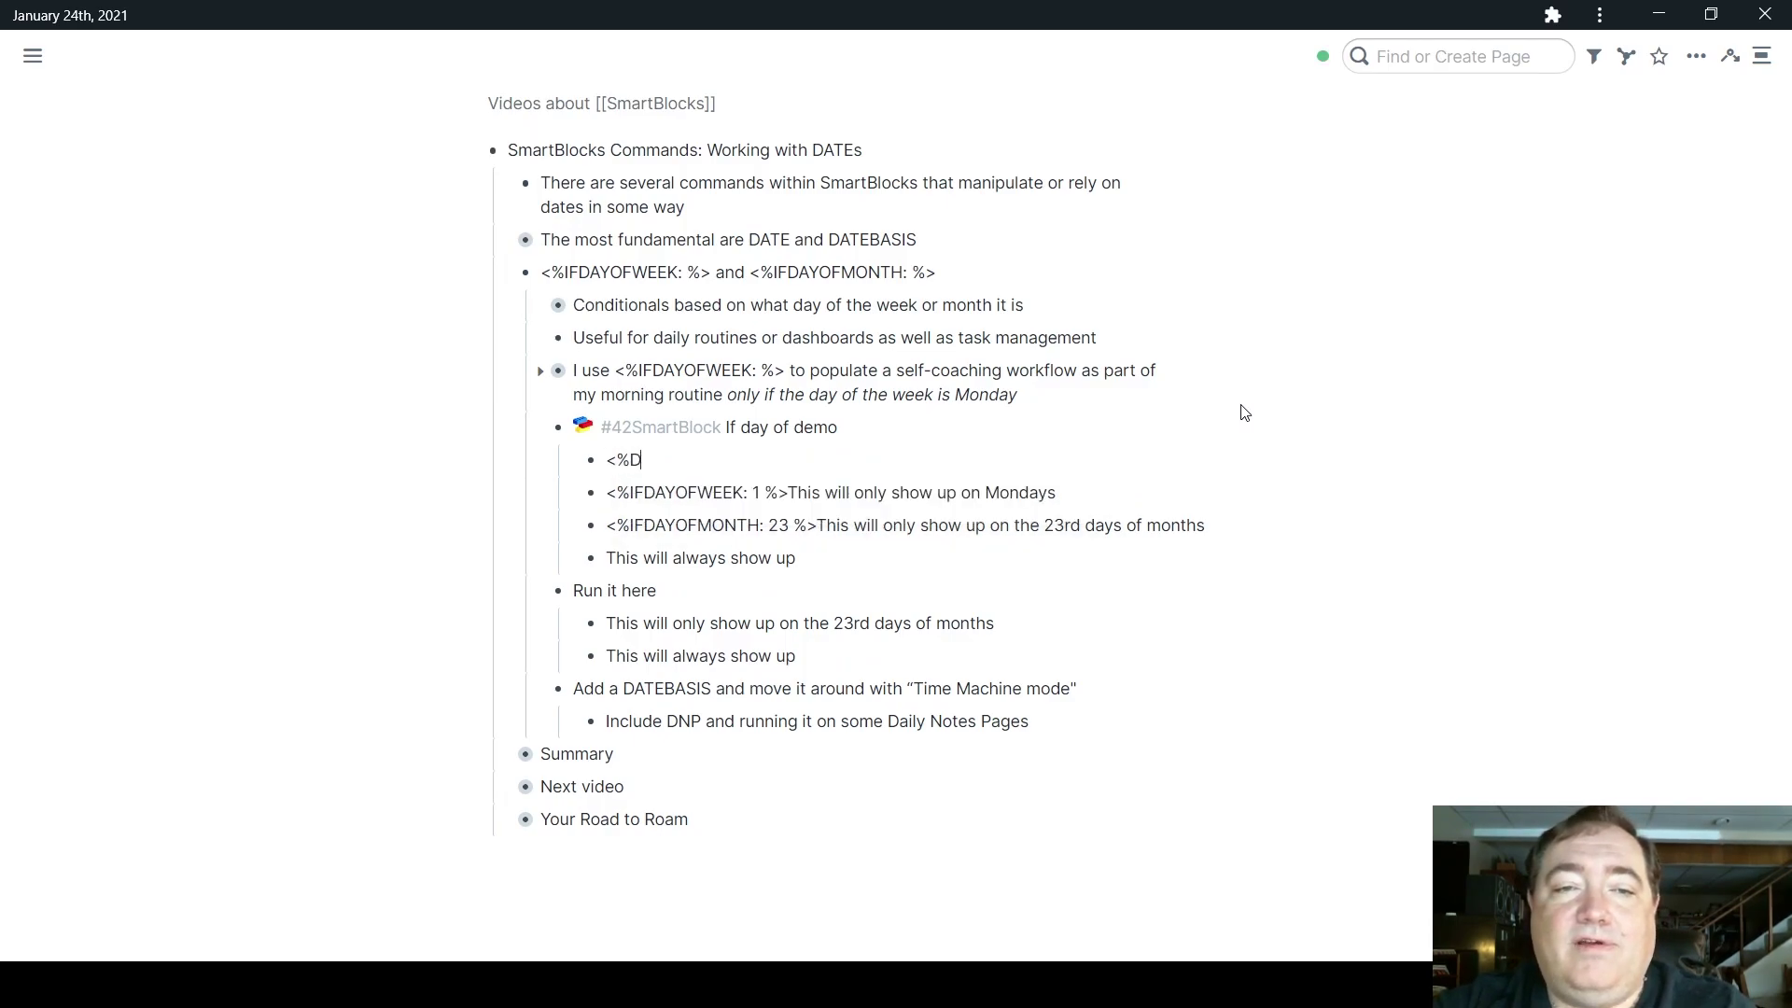
{"action": "type", "text": "ATEBASIS"}
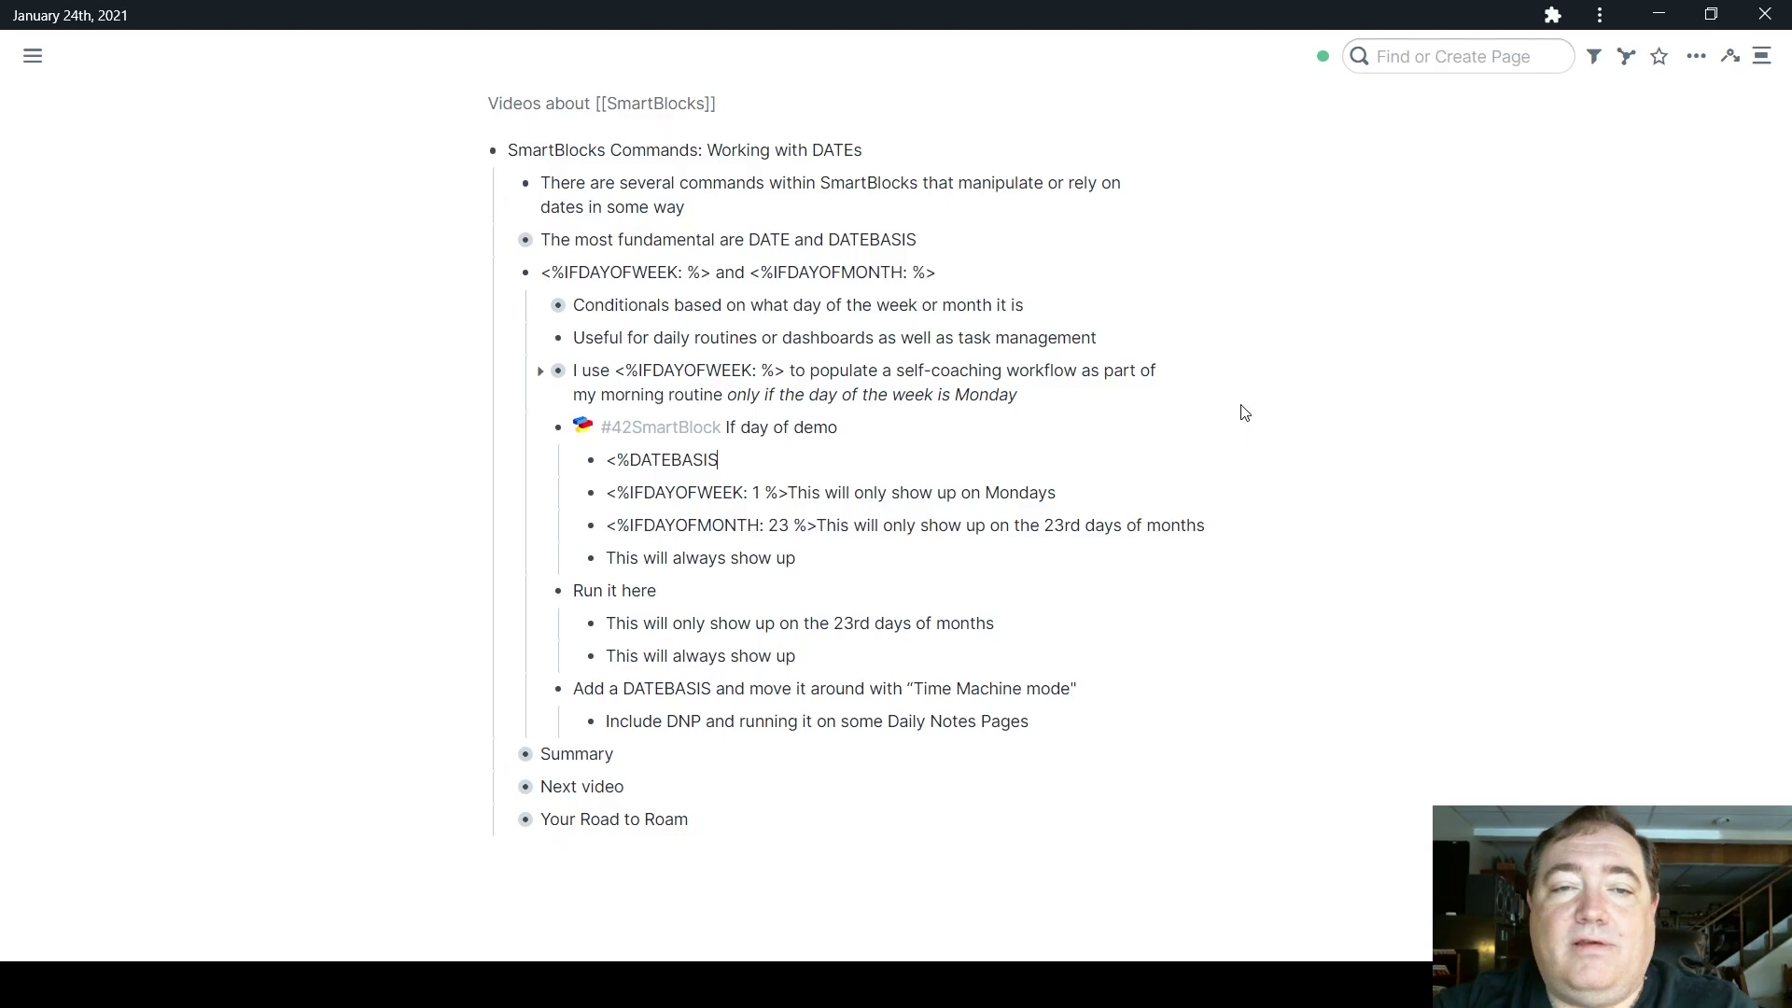
{"action": "type", "text": ": n"}
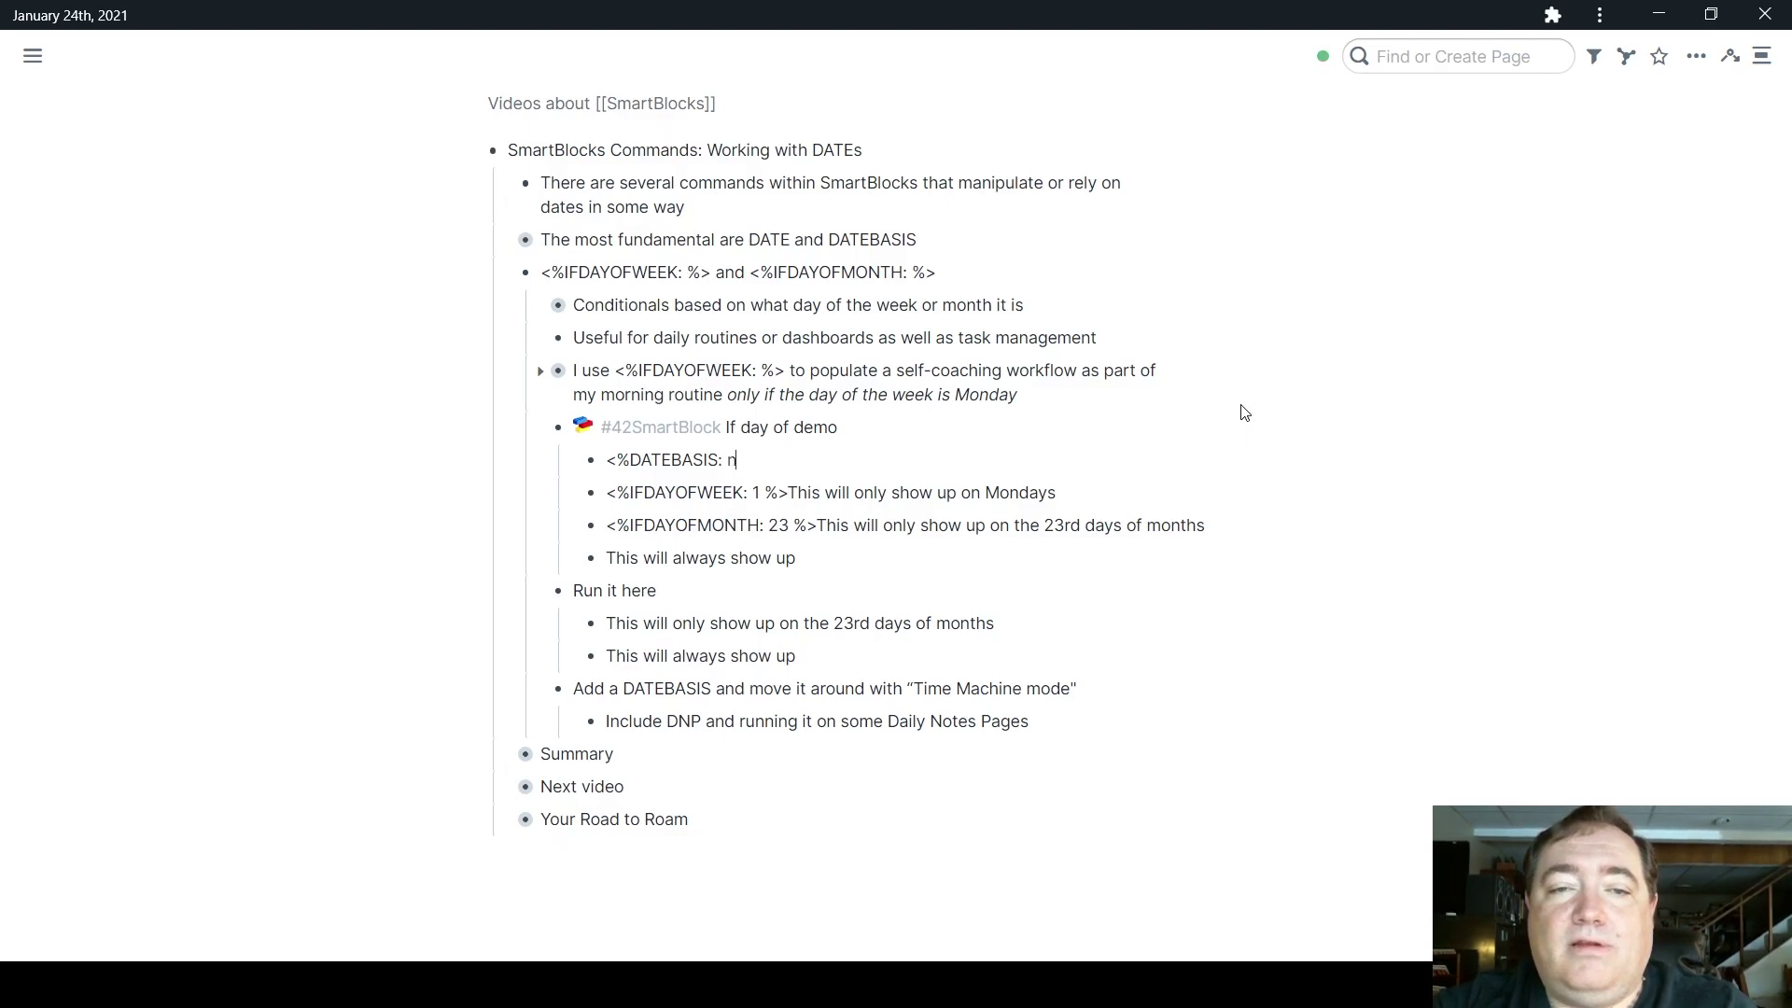
{"action": "type", "text": "ext Mon"}
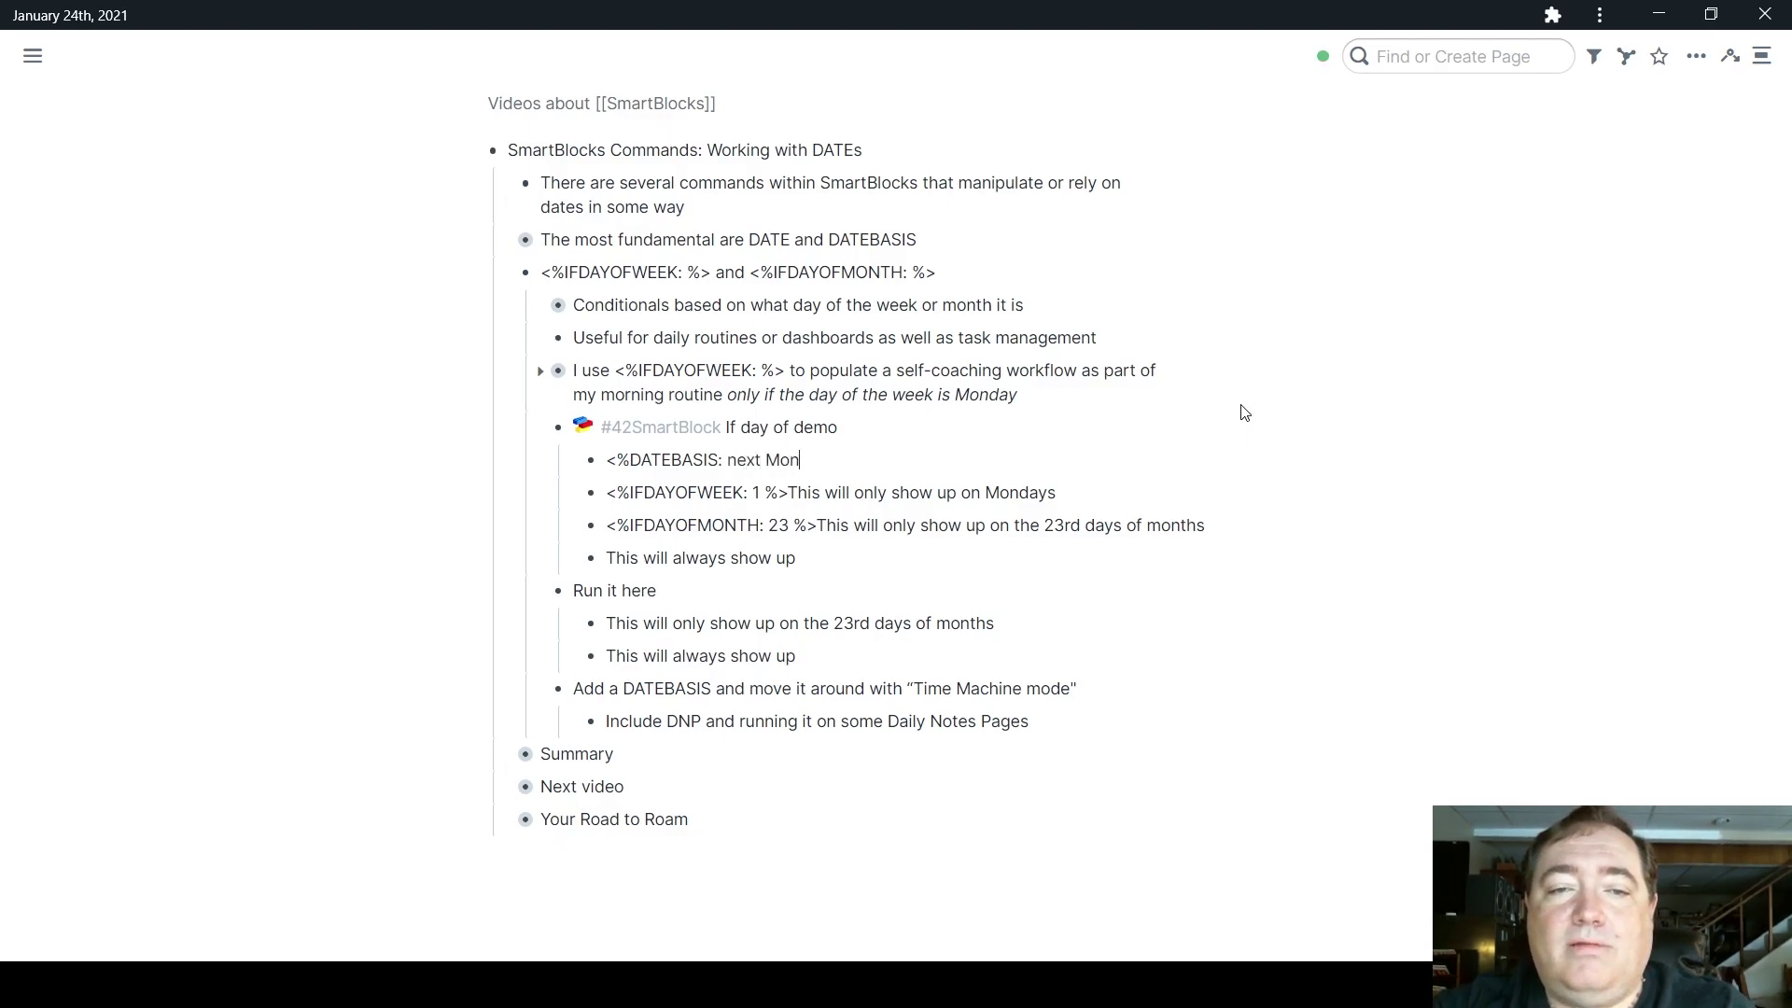
{"action": "type", "text": "day%>"}
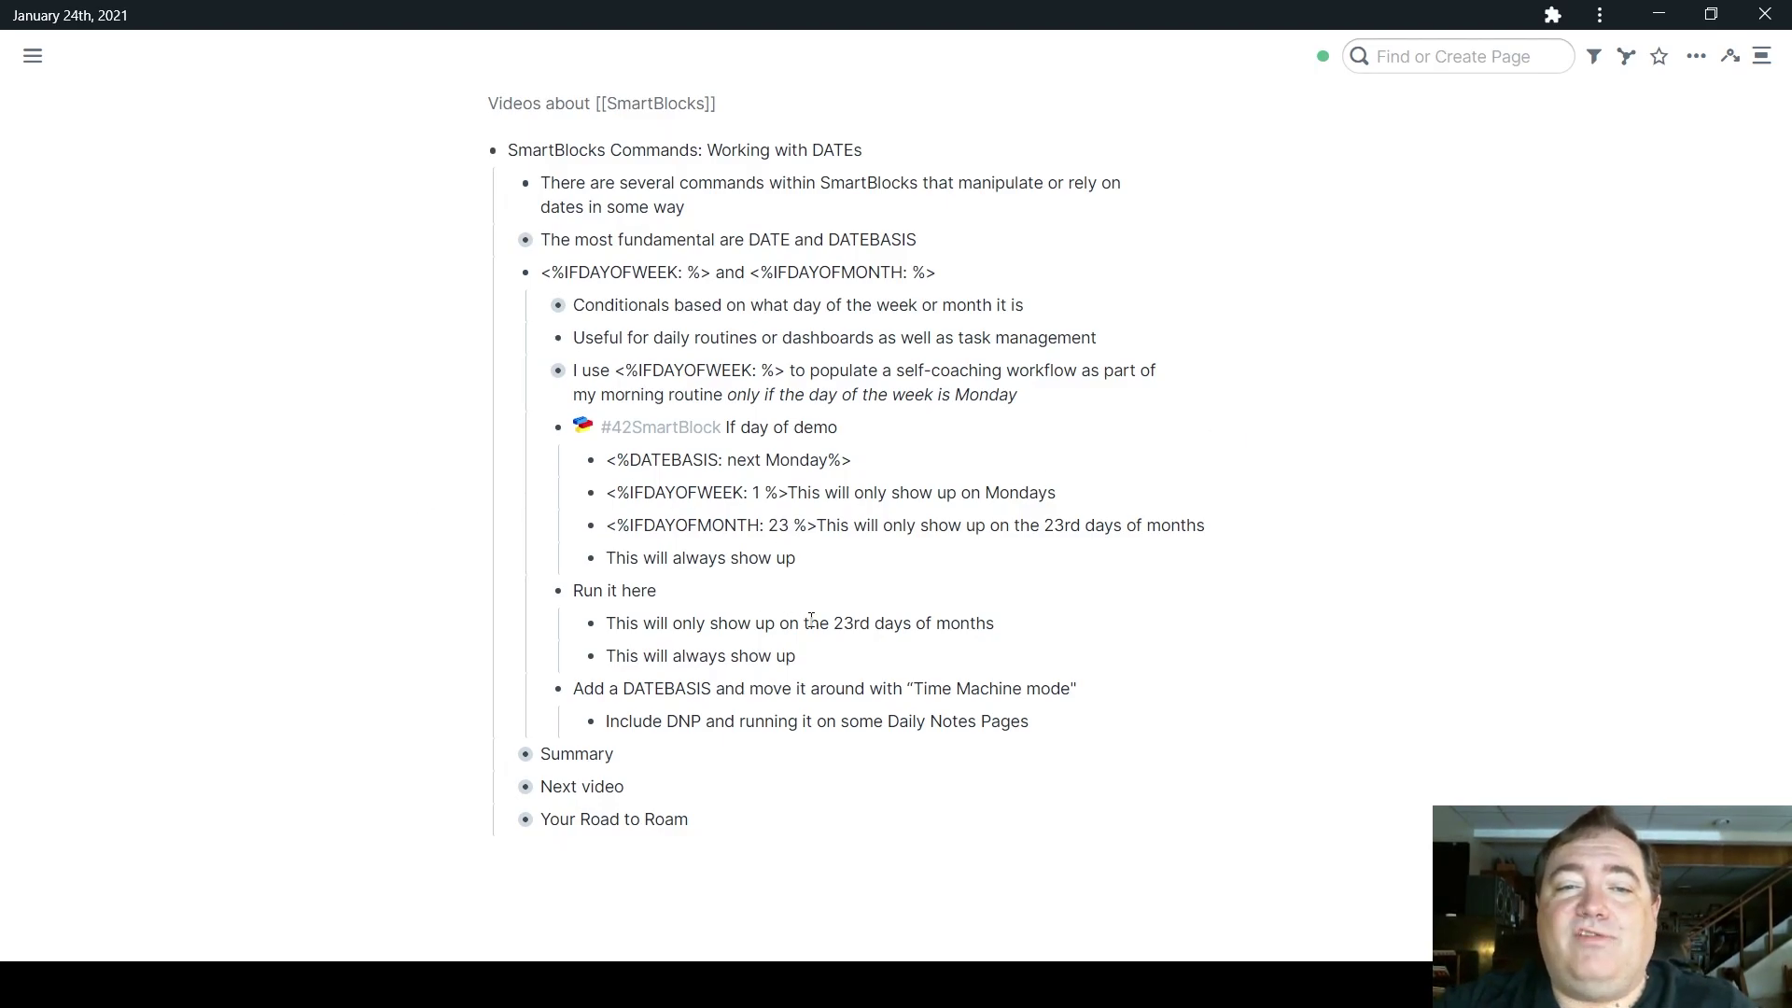
{"action": "key", "text": "shift+Up"}
{"action": "key", "text": "shift+Up"}
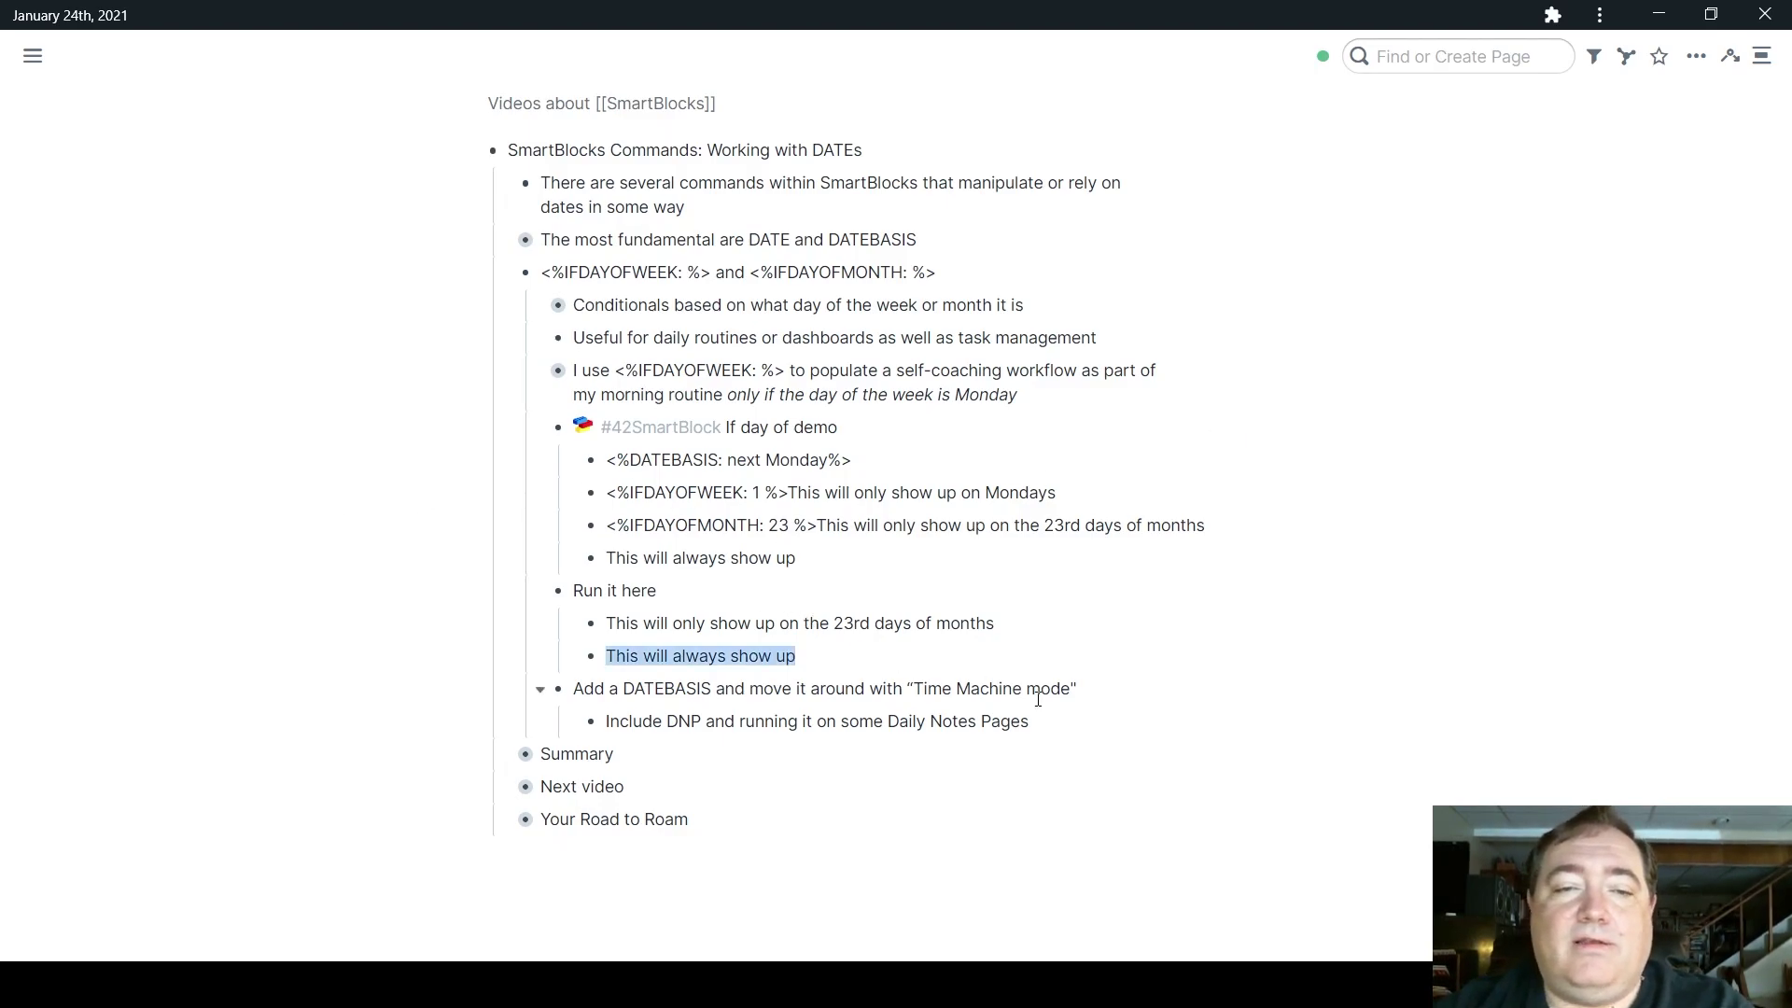
{"action": "key", "text": "shift+Up"}
{"action": "key", "text": "BackSpace"}
Step: Rerun the If day of demo SmartBlock via jjif in a nested bullet under Run it here
{"action": "key", "text": "Return"}
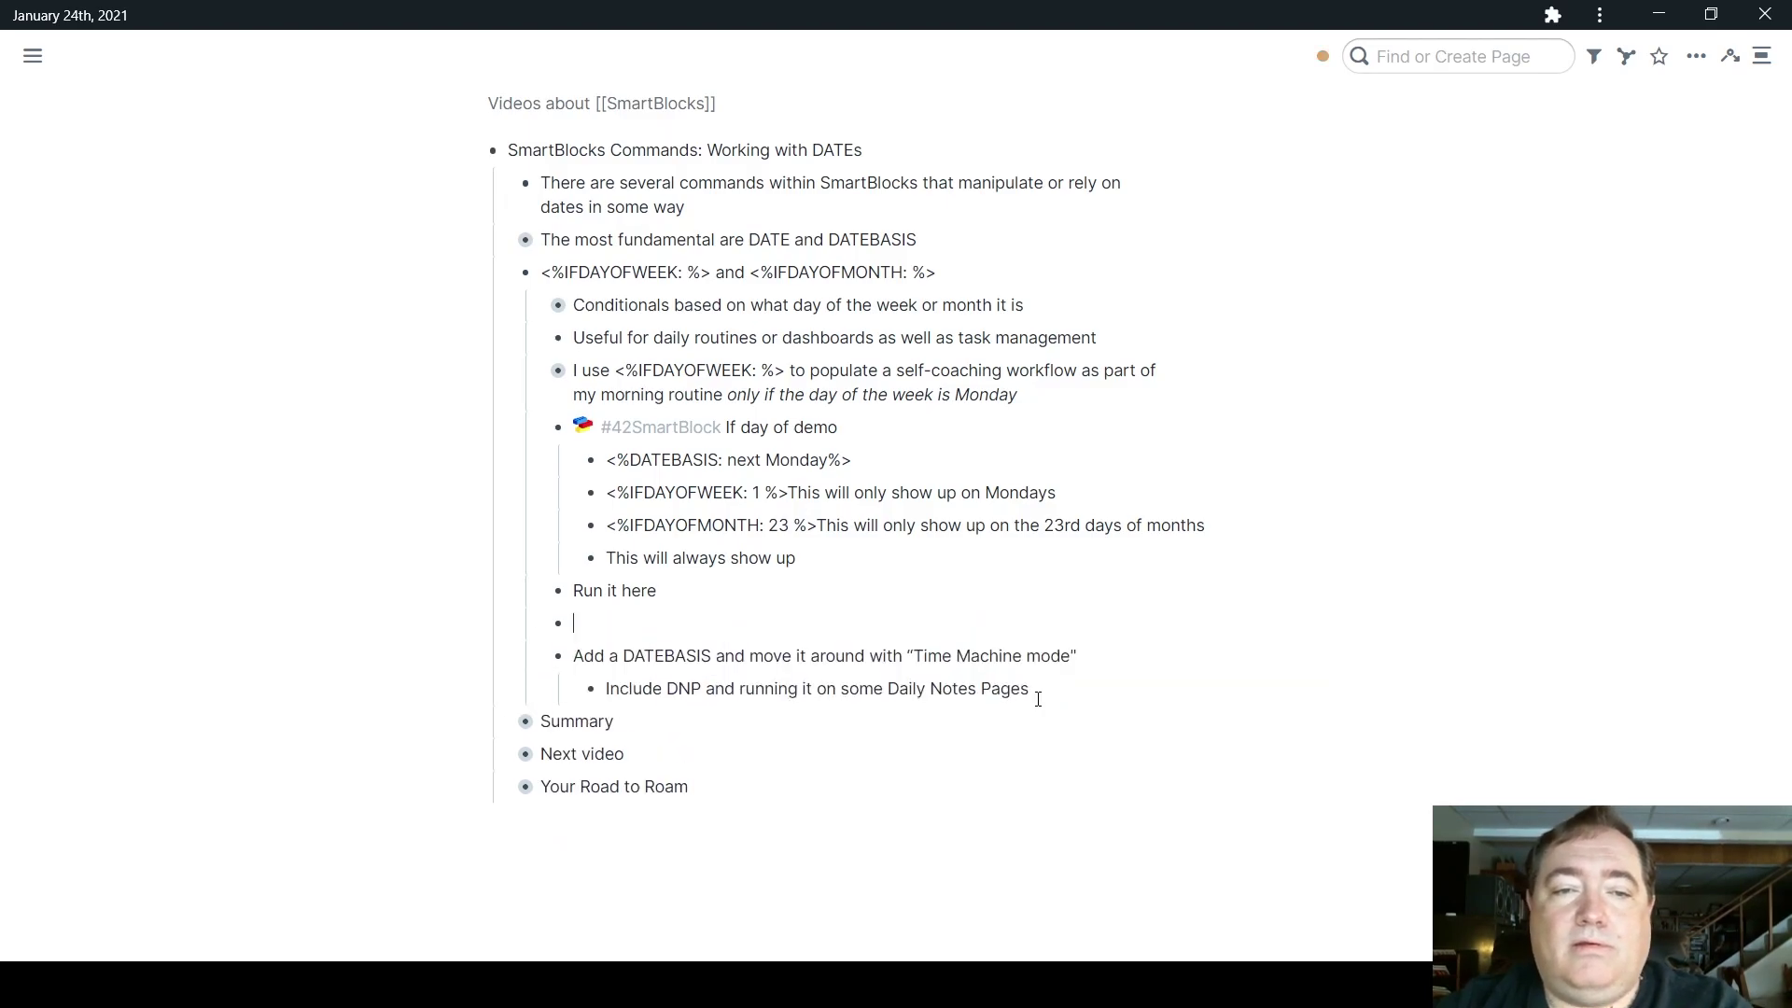
{"action": "key", "text": "Tab"}
{"action": "type", "text": "jjif"}
{"action": "key", "text": "Return"}
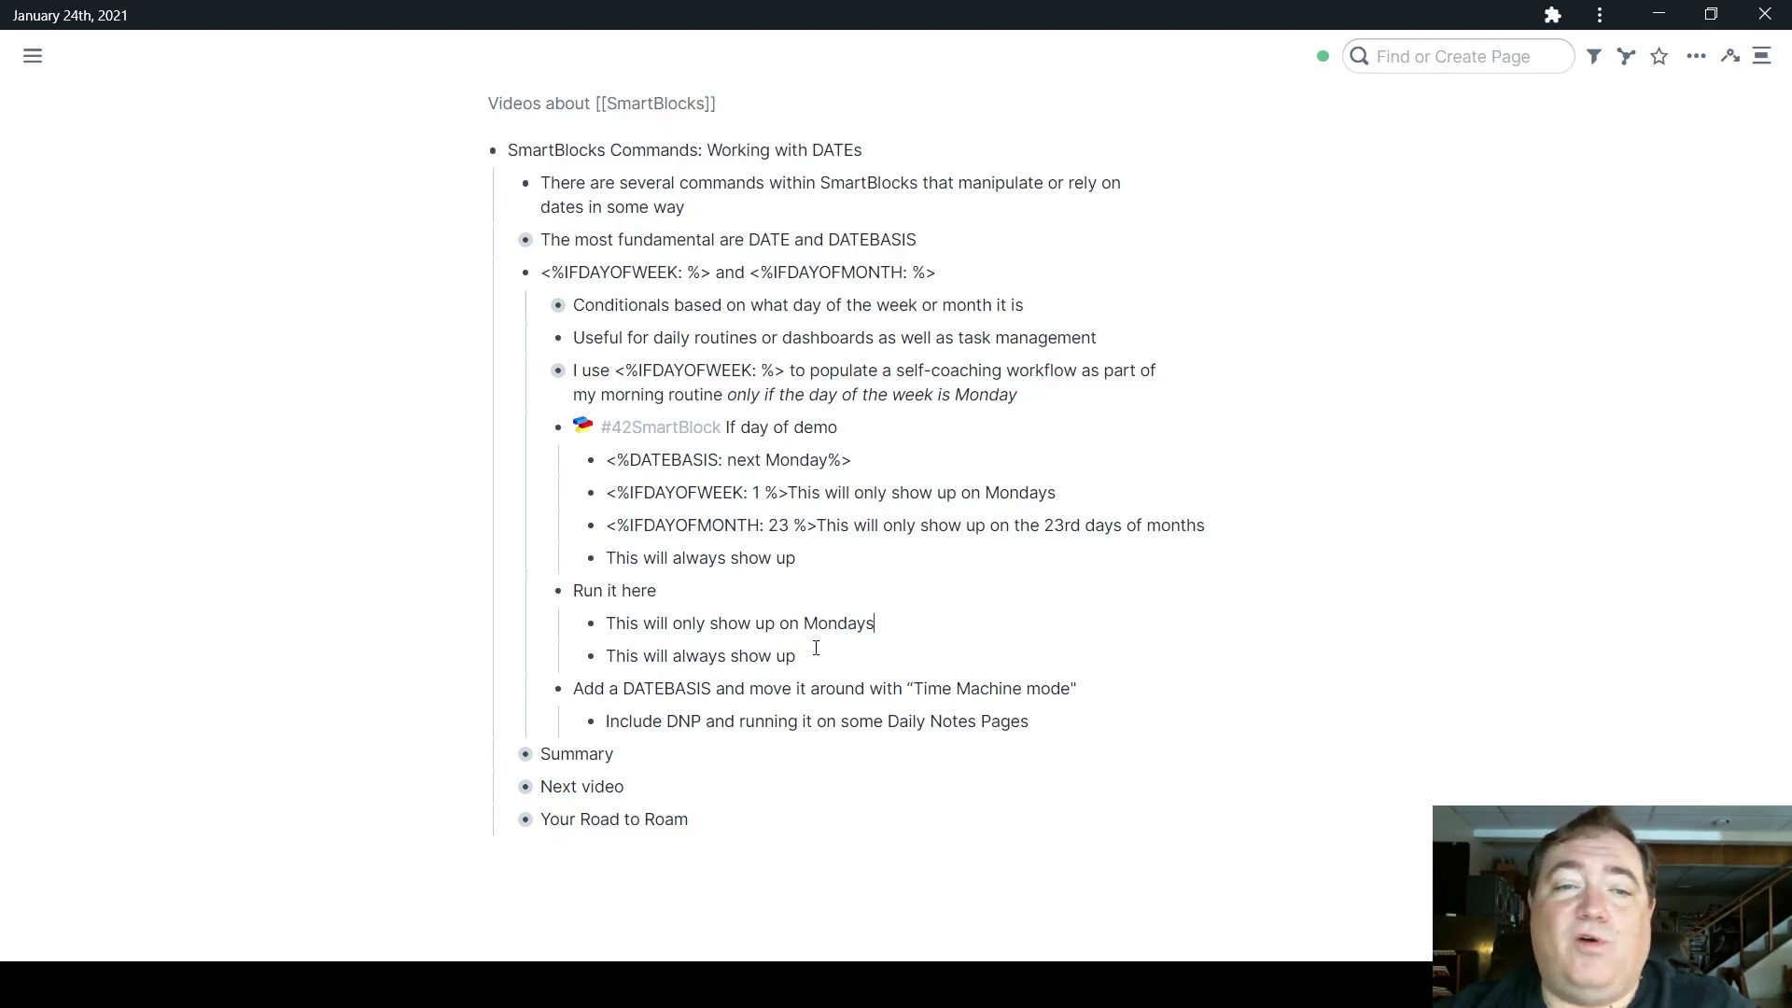
Step: Change the DATEBASIS value from next Monday to DNP, then bring up the Jump to Date calendar
{"action": "triple_click", "coordinate": [780, 466]}
{"action": "left_click", "coordinate": [727, 460]}
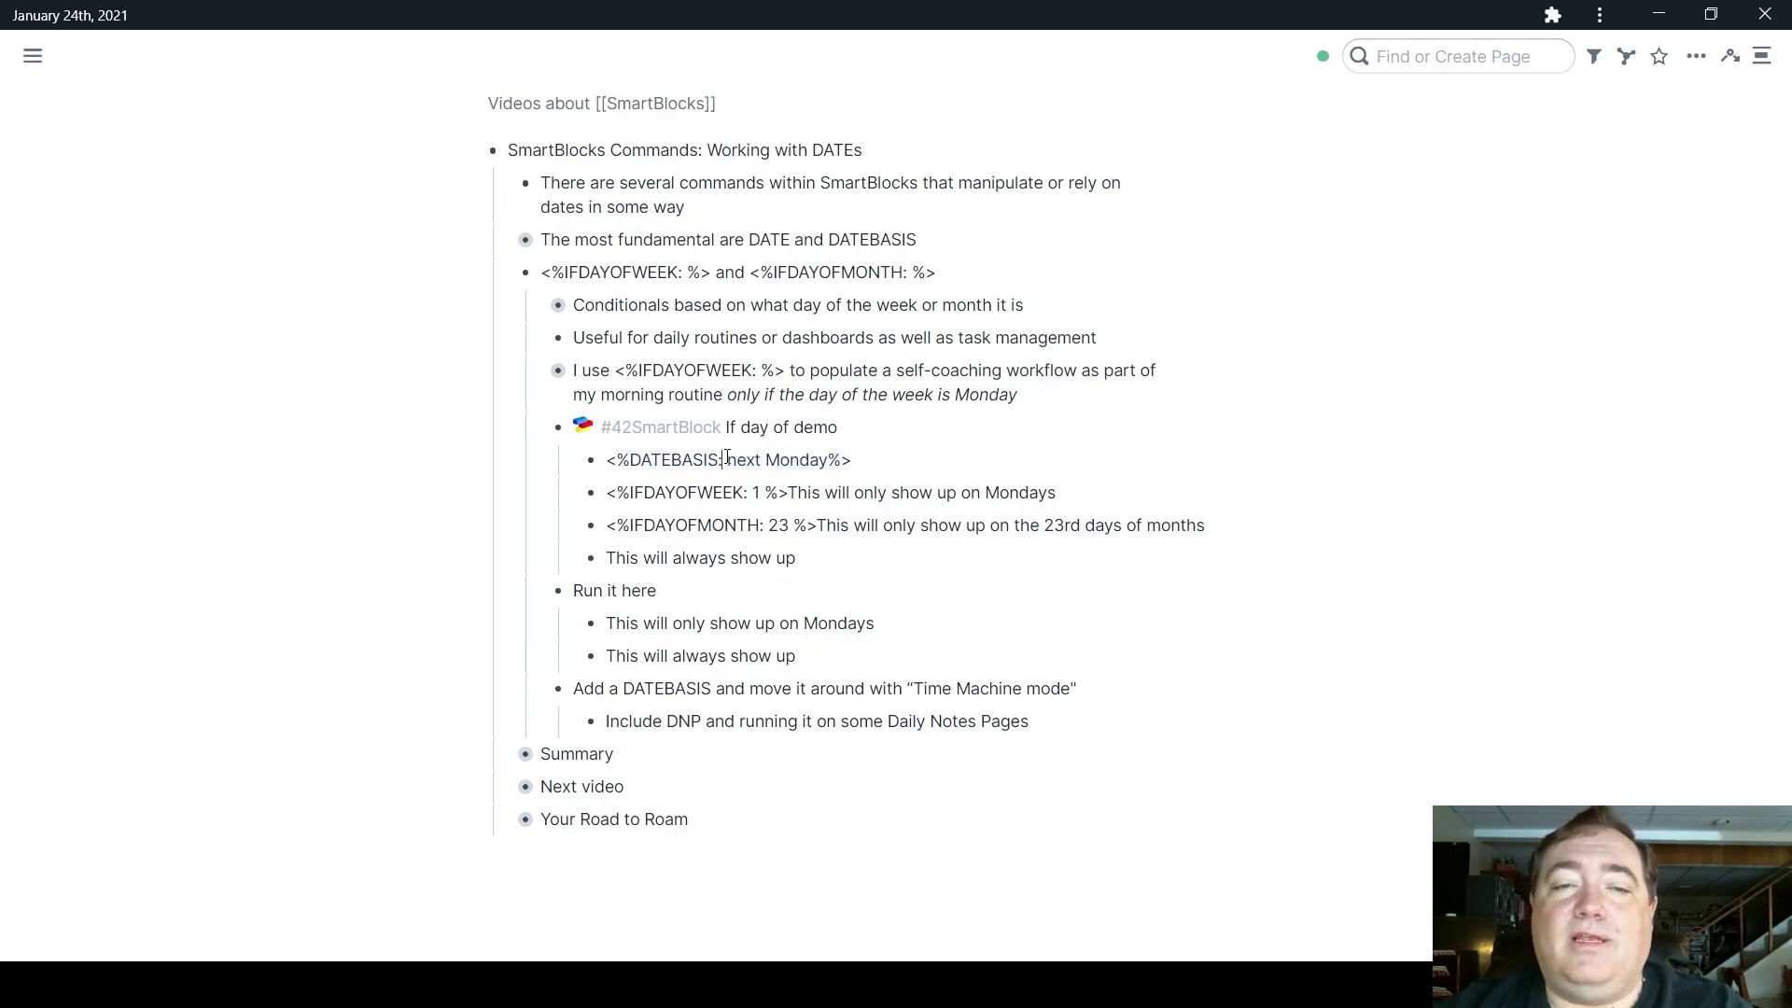
{"action": "left_click_drag", "start_coordinate": [727, 459], "coordinate": [827, 459]}
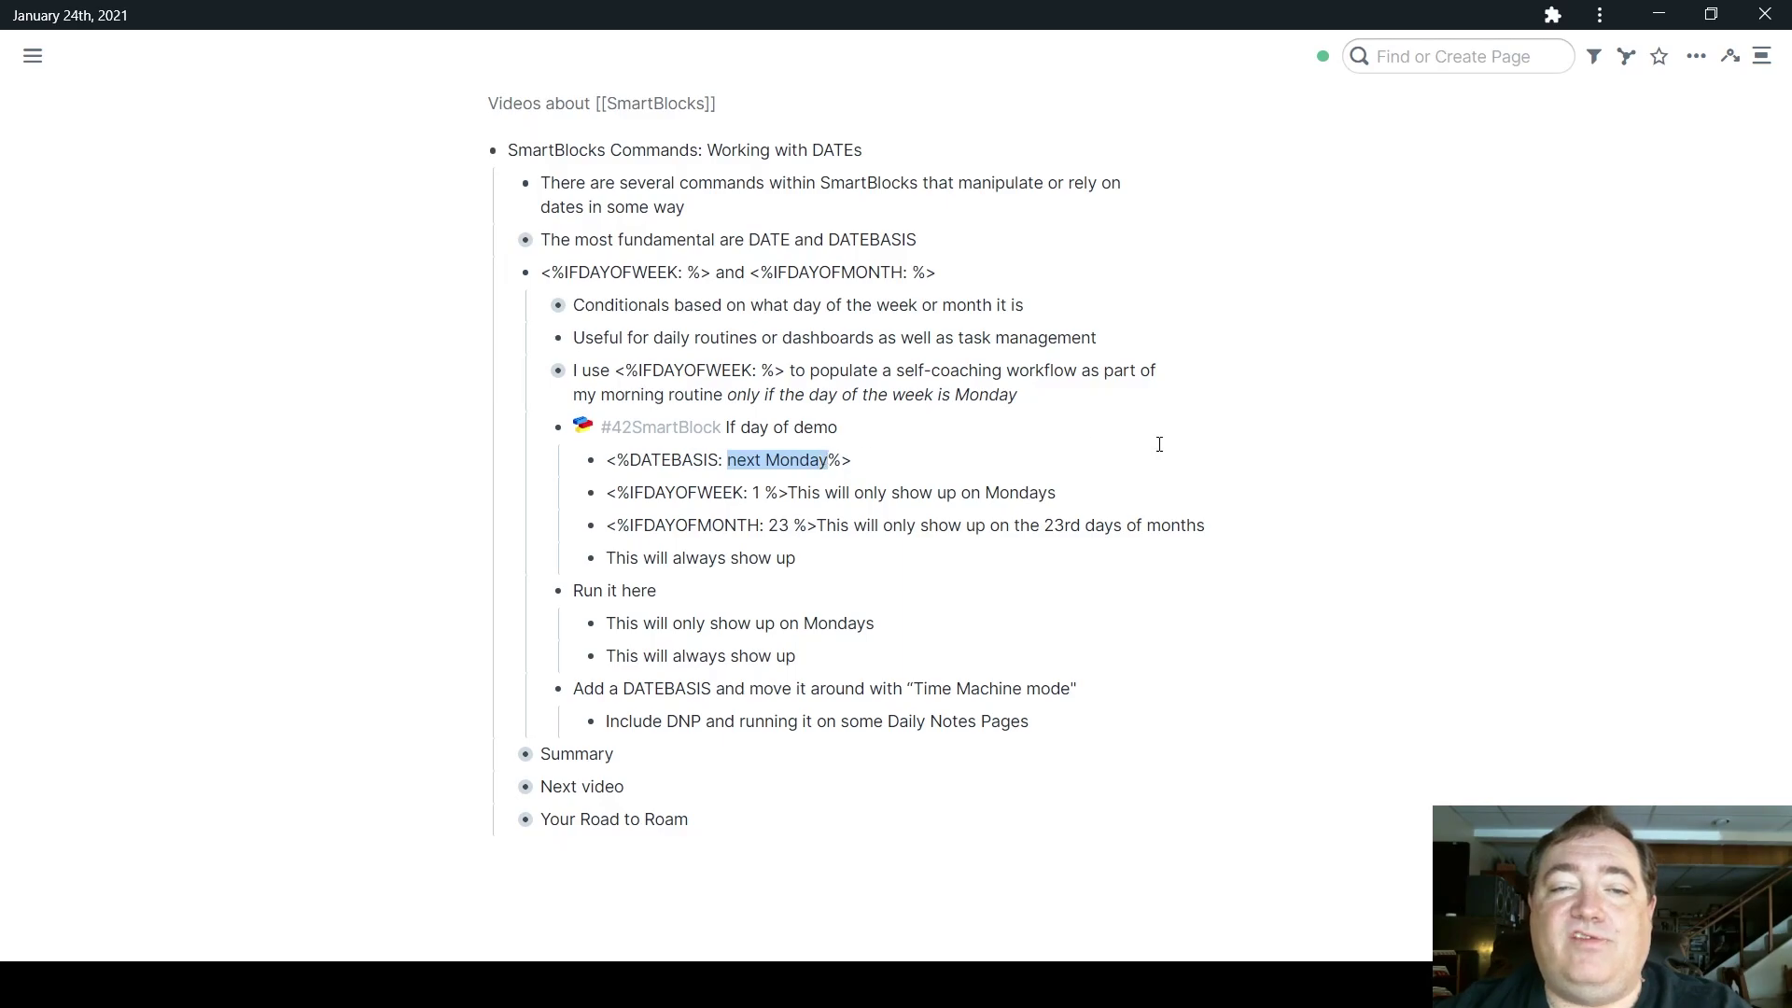
{"action": "type", "text": "DN"}
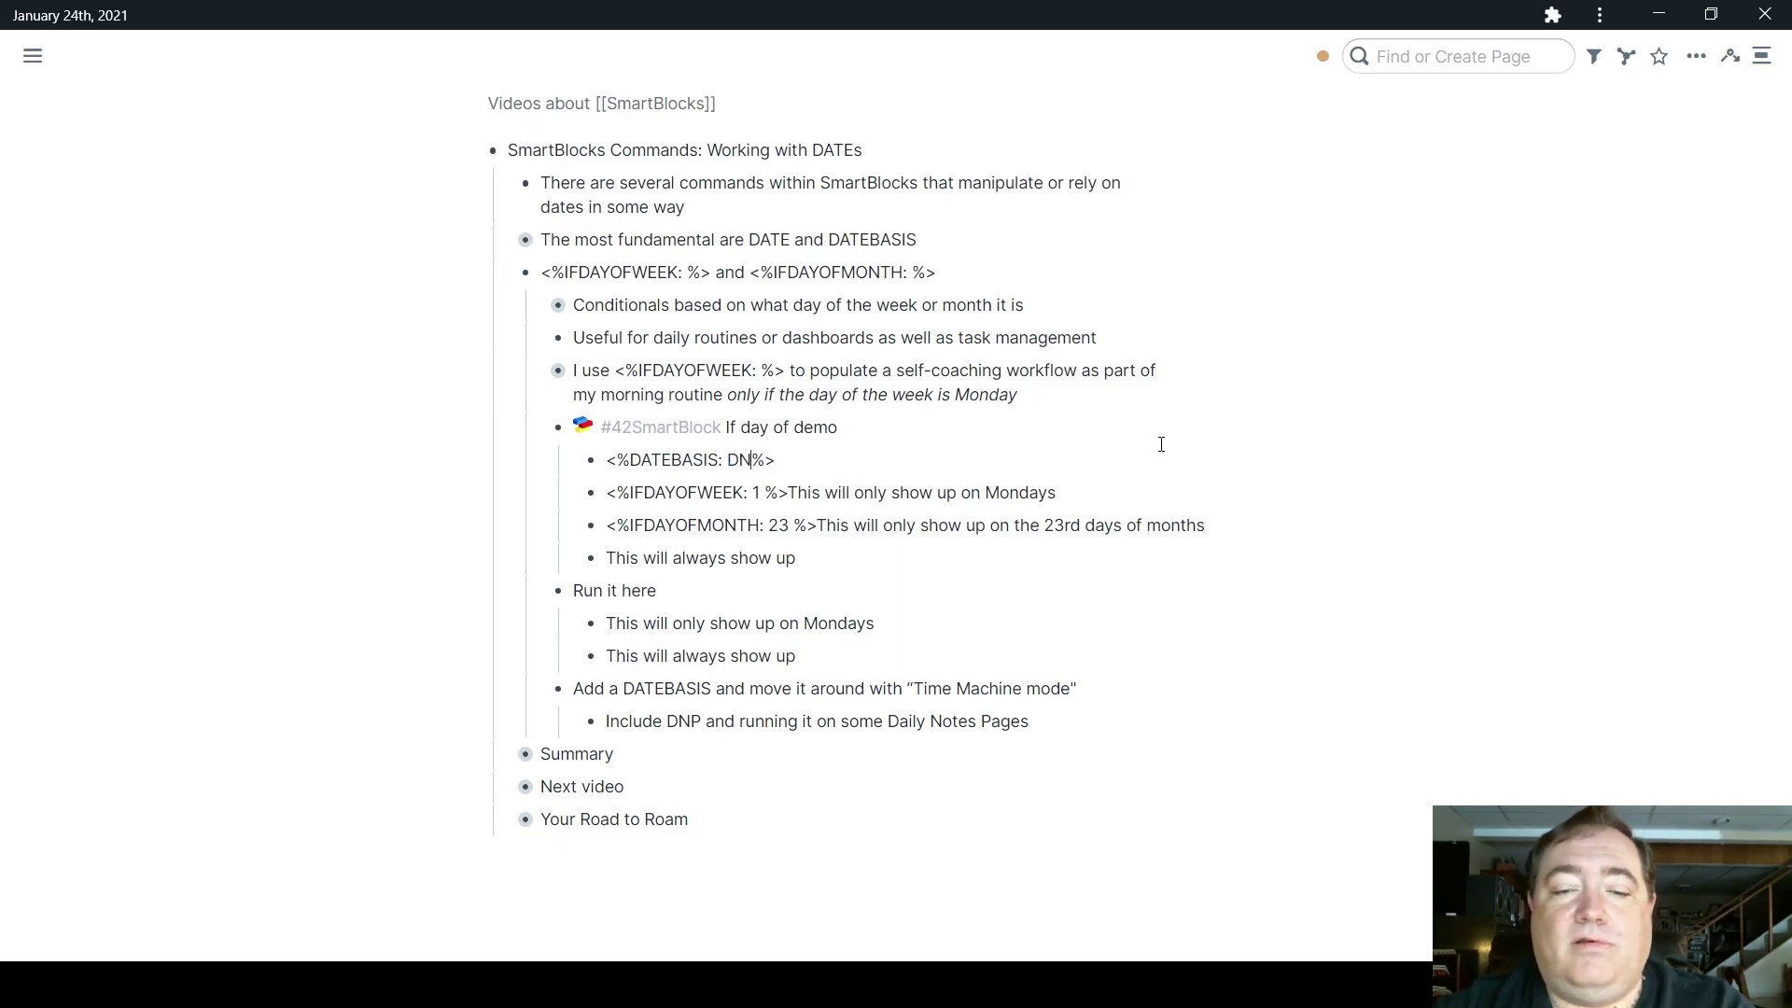
{"action": "type", "text": "P"}
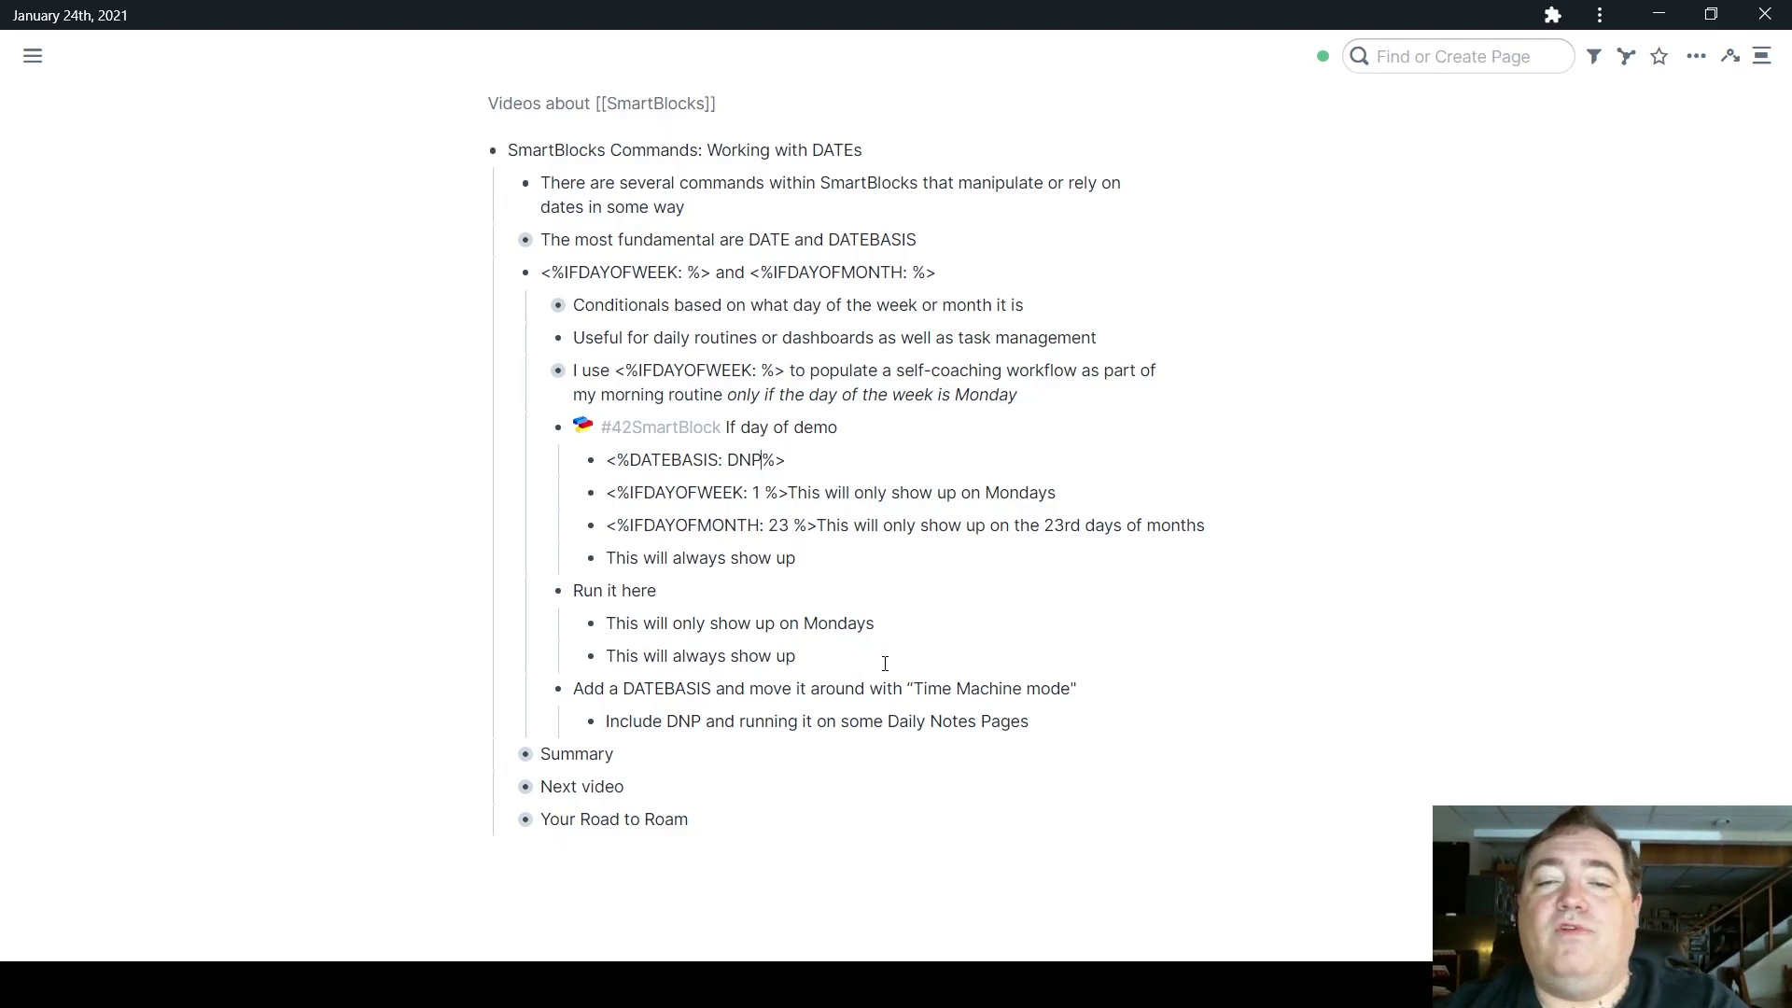
{"action": "left_click", "coordinate": [1731, 58]}
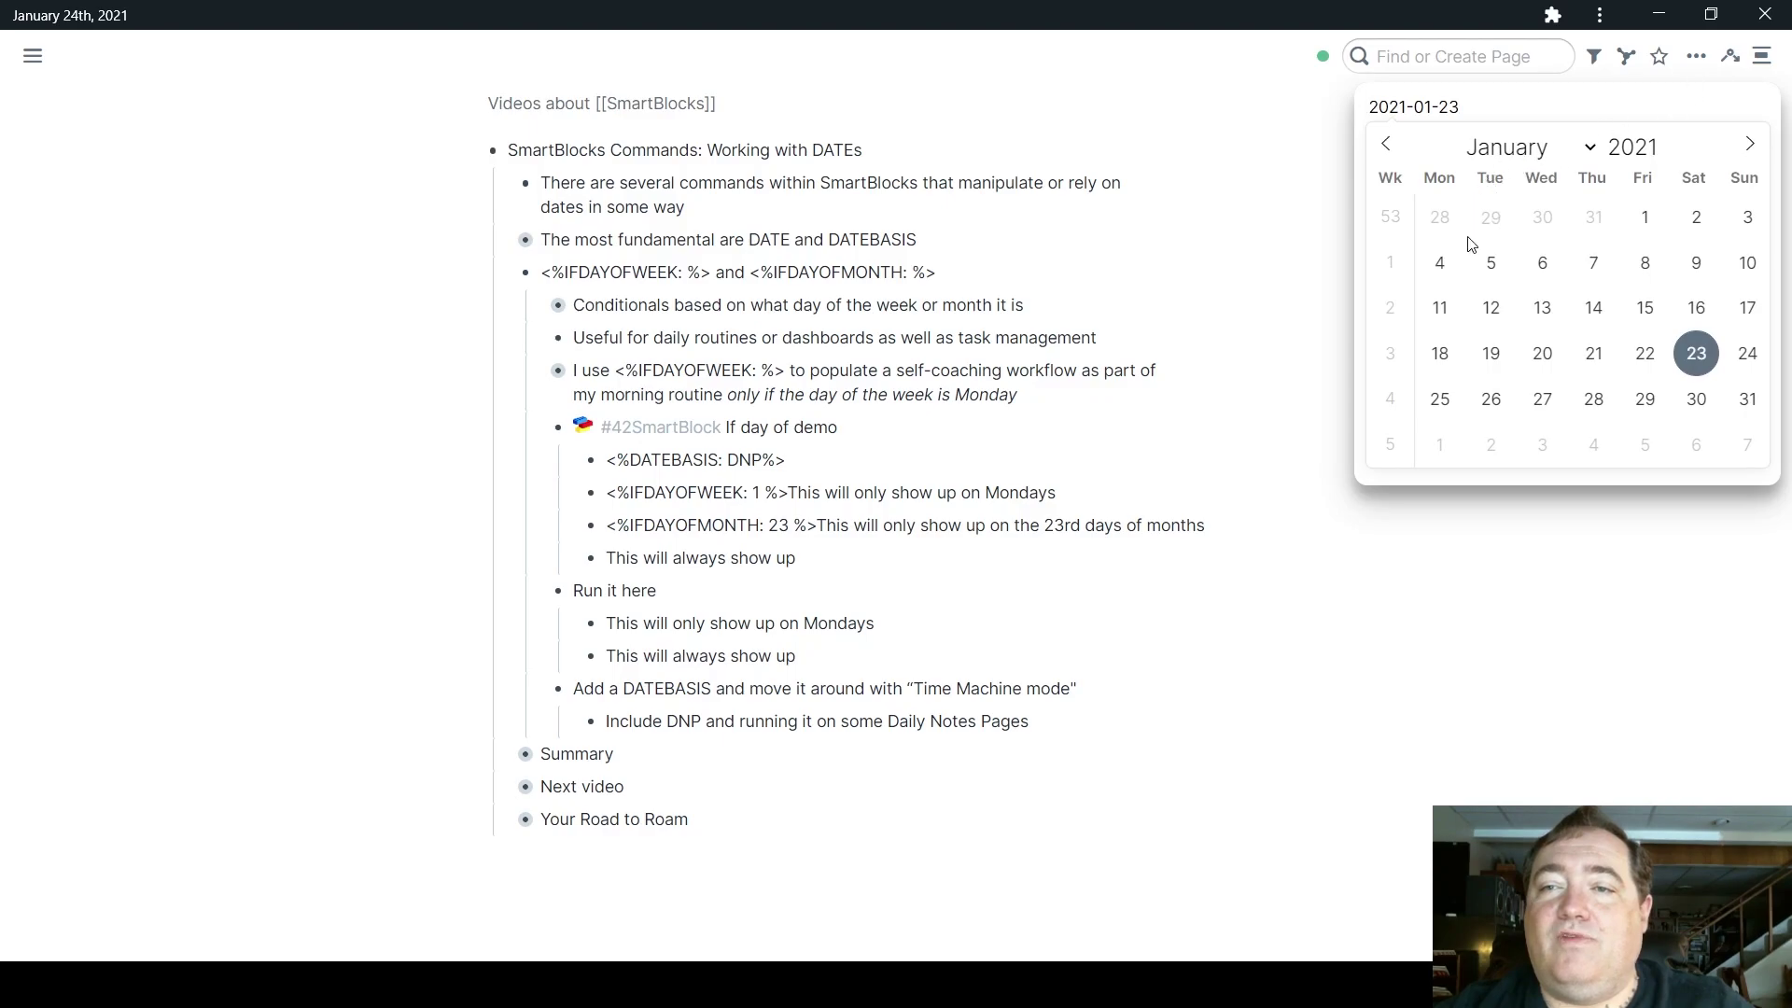
Step: On the January 25th, 2021 daily page, run If day of demo via jjday below the Pay to-do
{"action": "left_click", "coordinate": [1437, 397]}
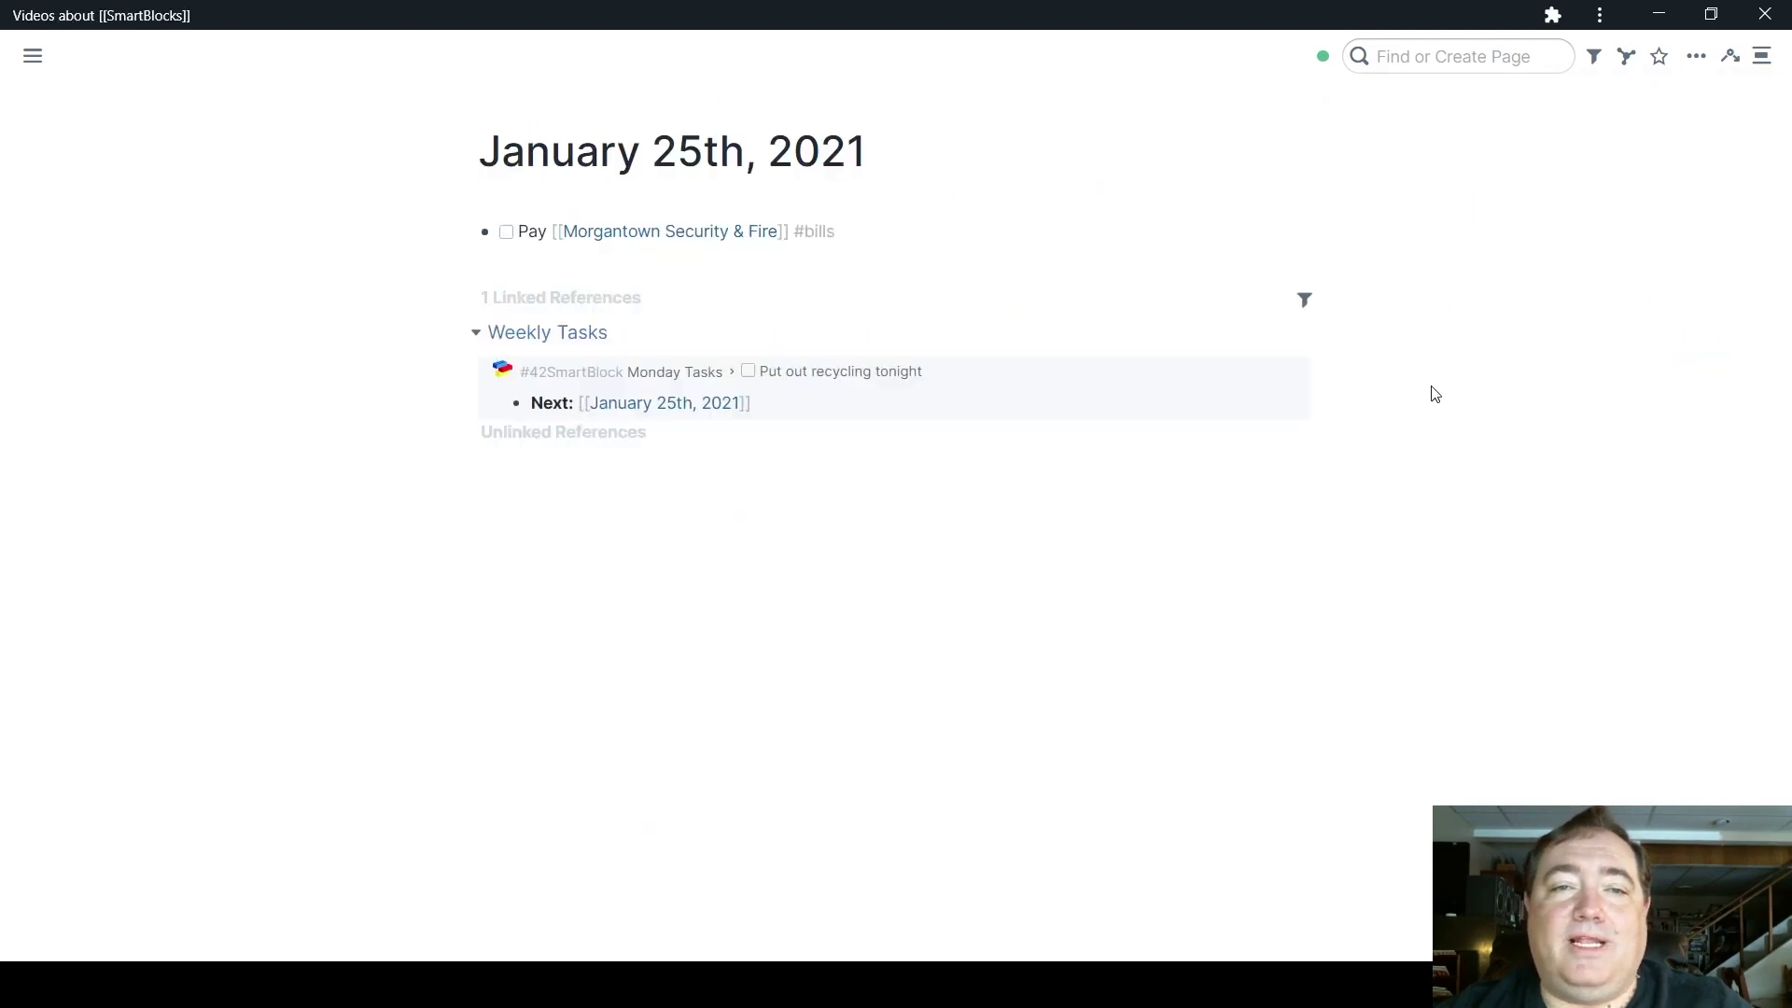
{"action": "left_click", "coordinate": [854, 222]}
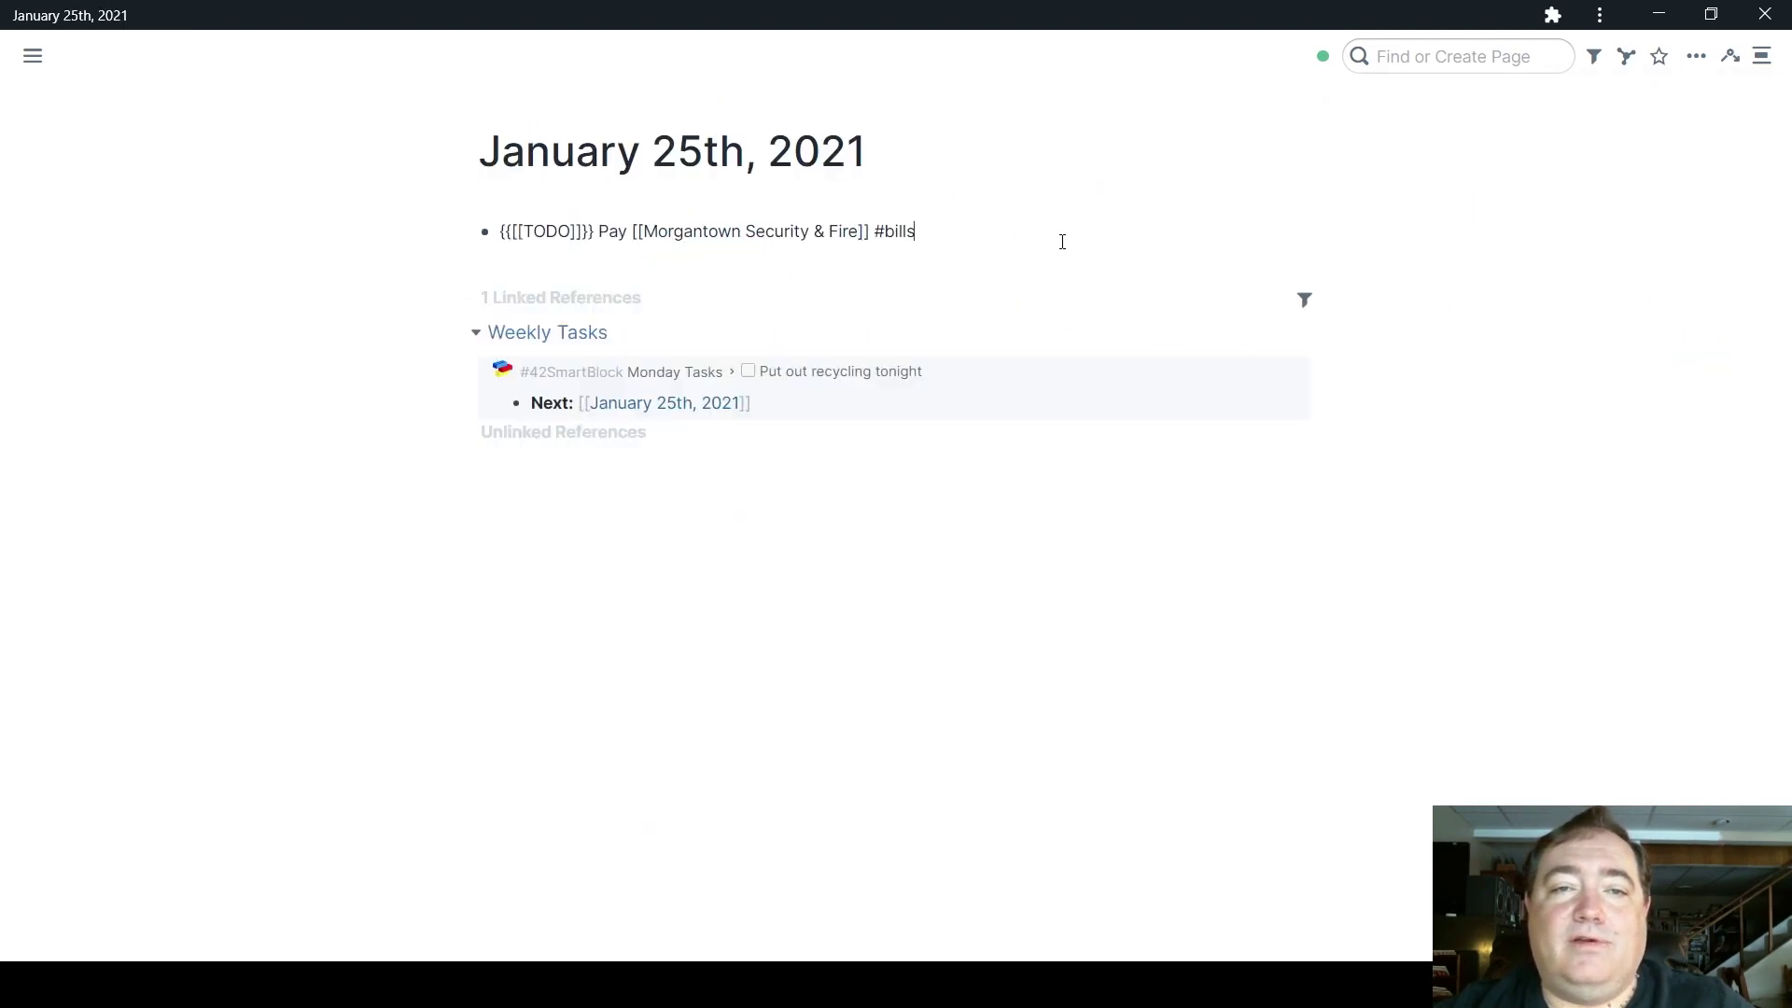
{"action": "key", "text": "Return"}
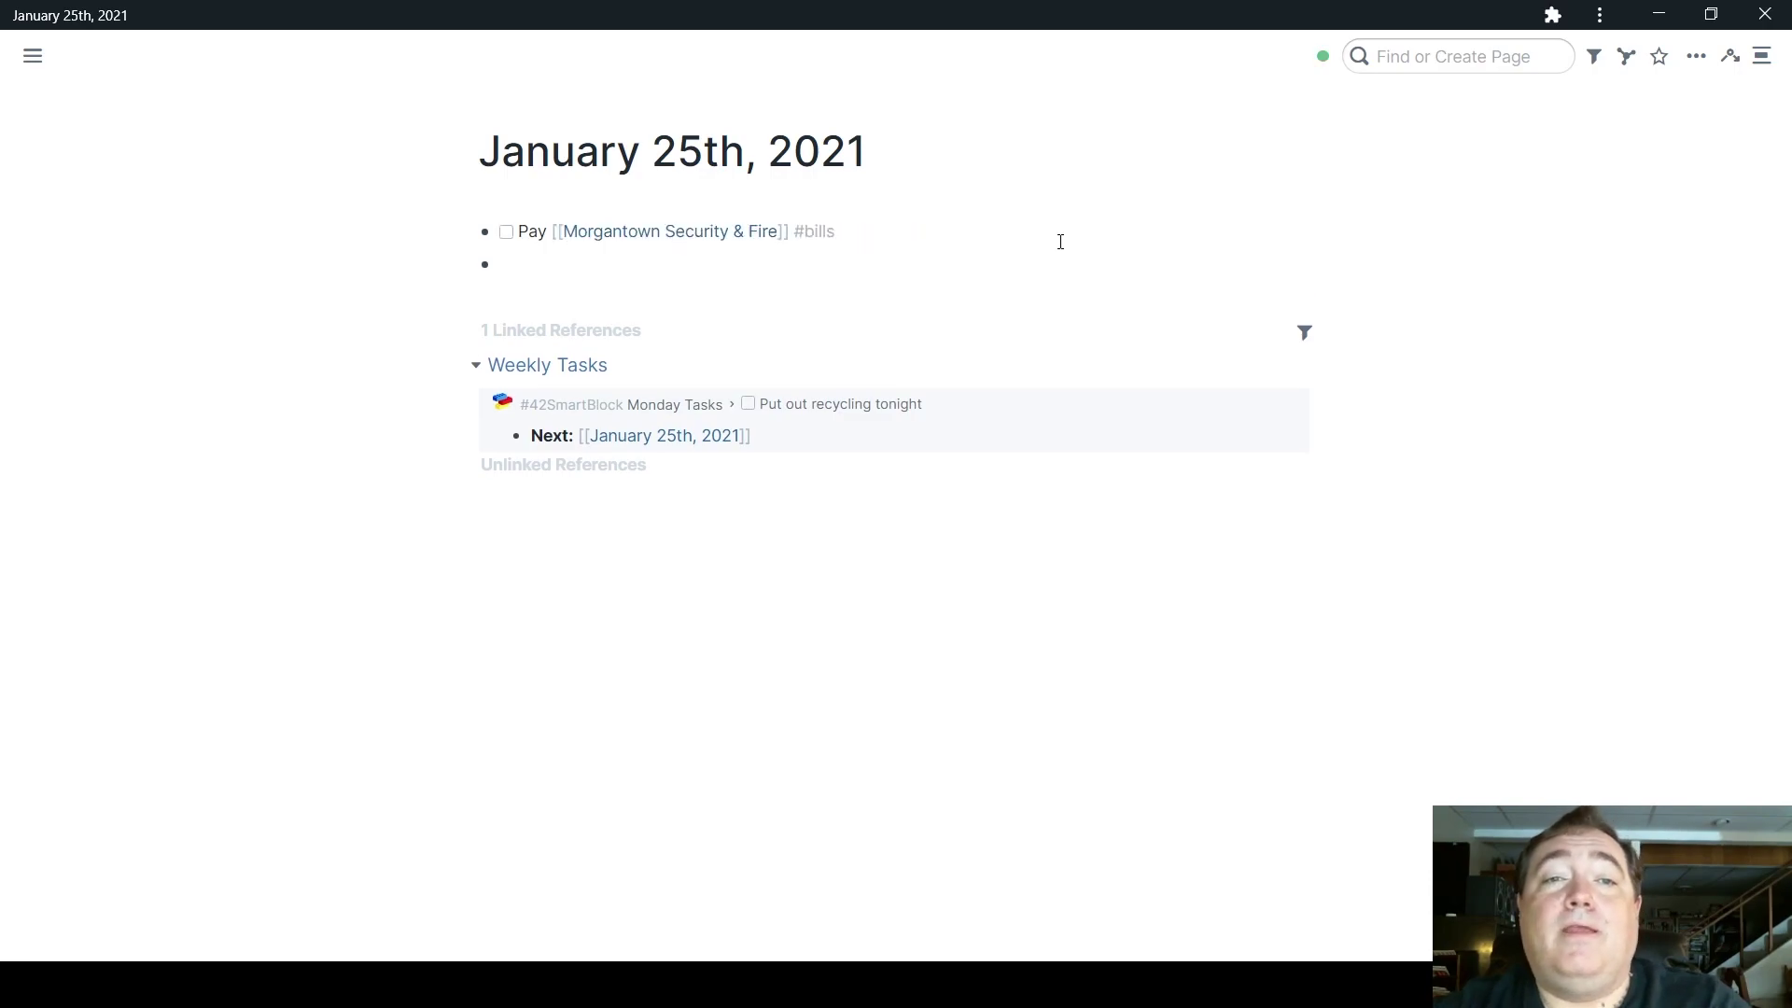
{"action": "type", "text": "j"}
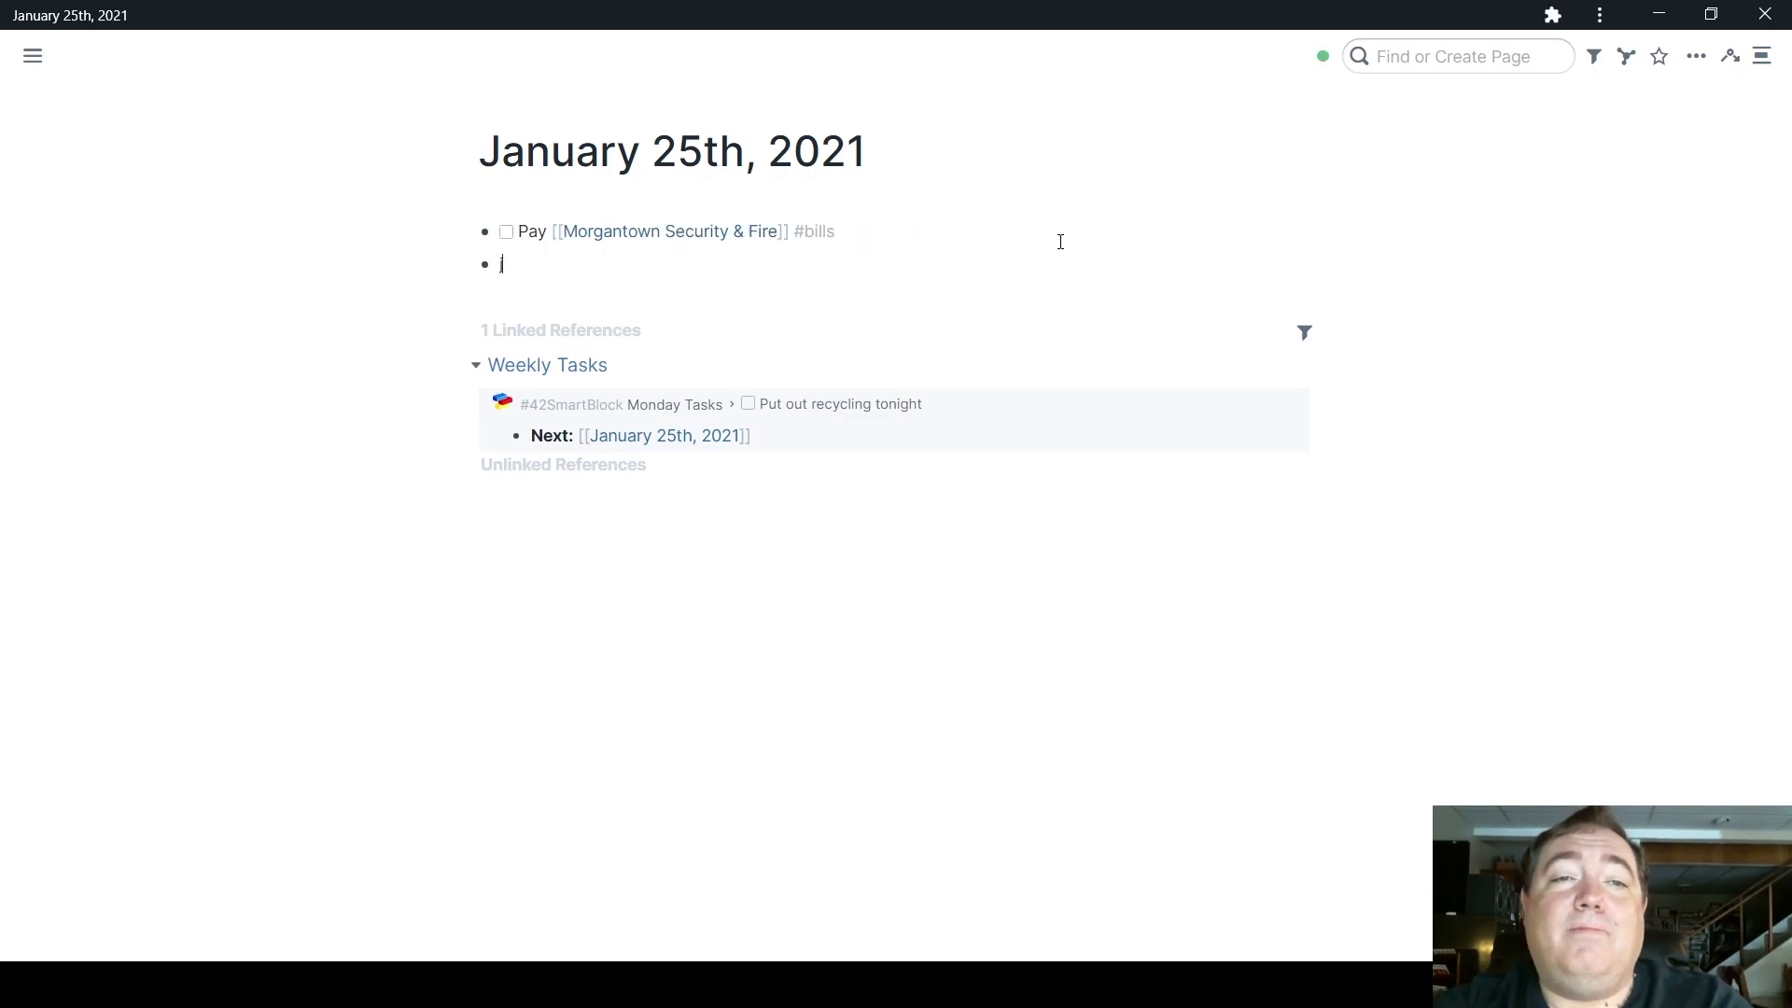
{"action": "type", "text": "jday"}
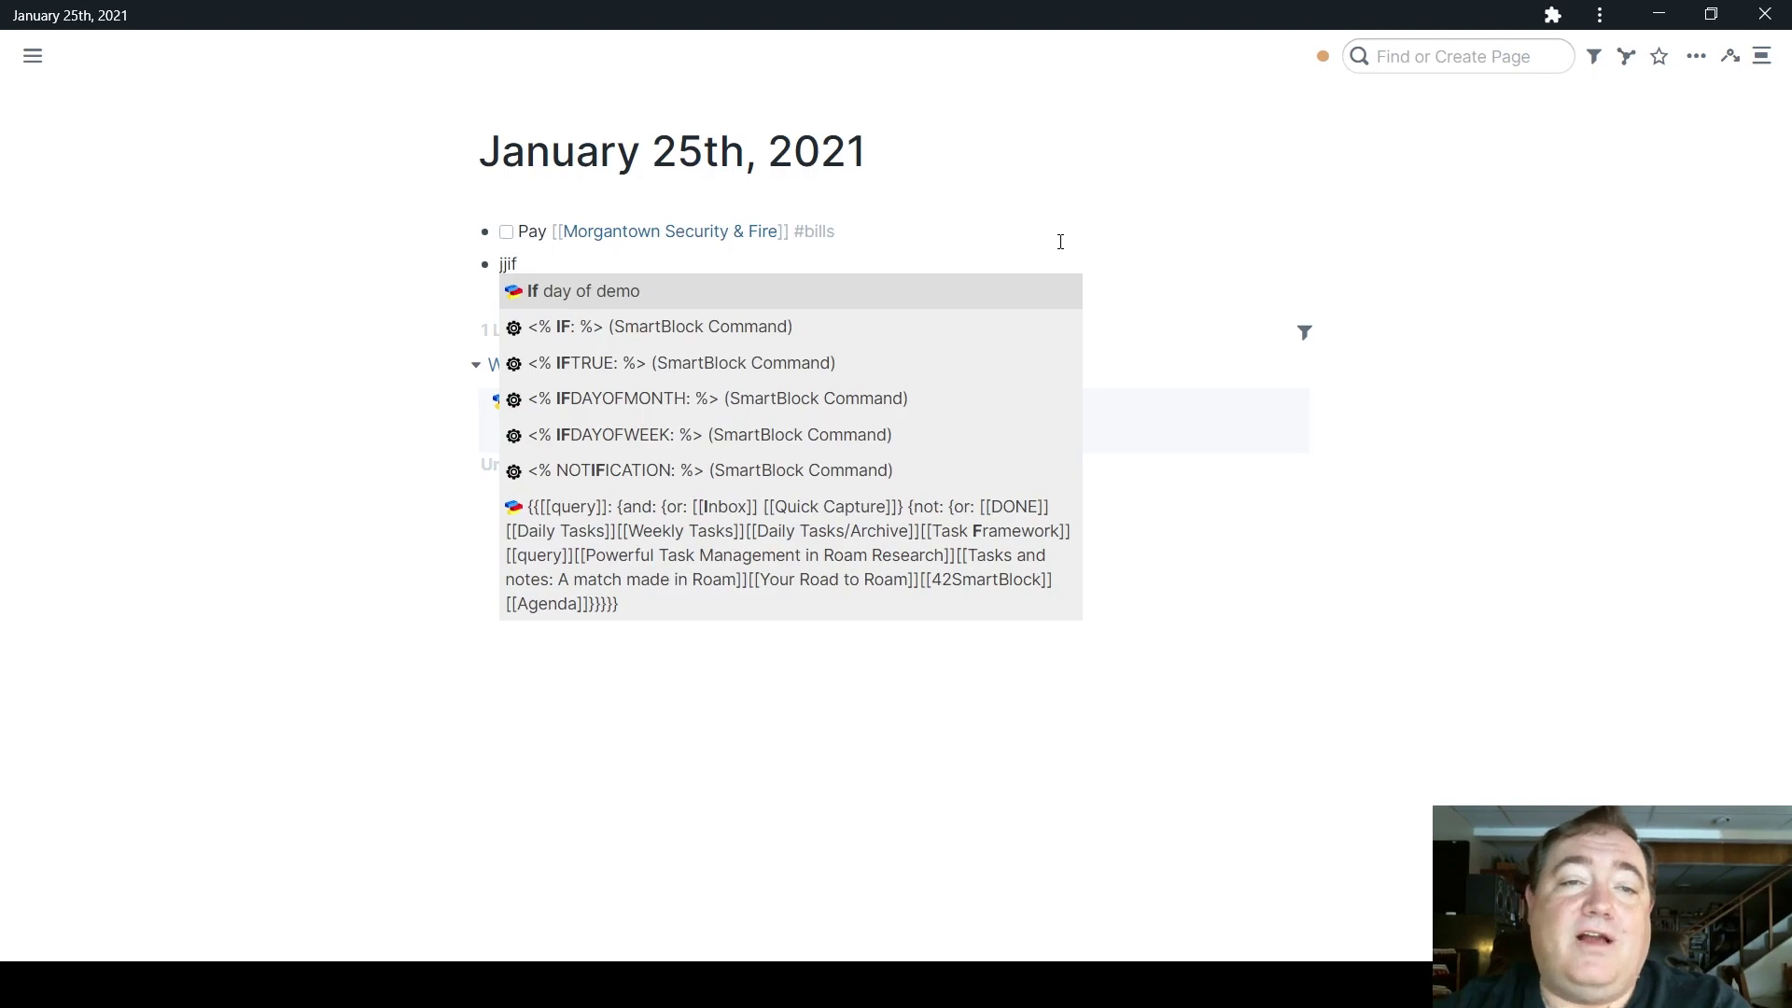
{"action": "key", "text": "Return"}
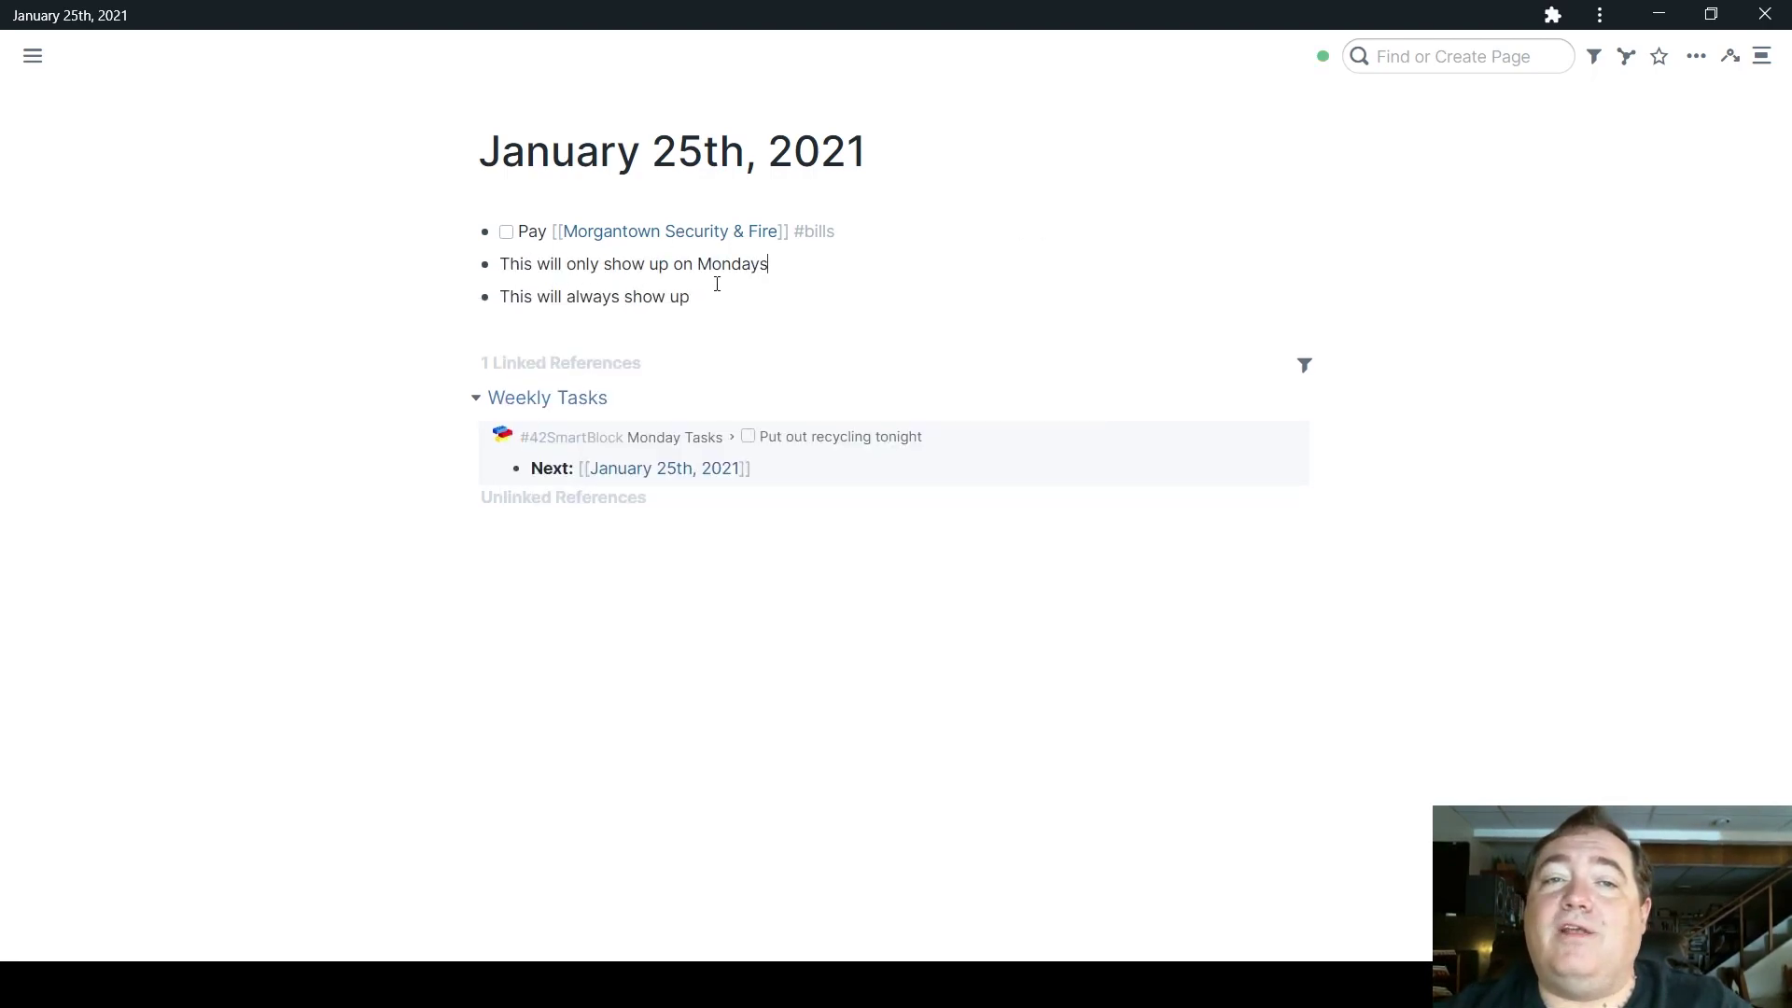
Step: Run If day of demo on the January 26th, 2021 page, then delete its always-show output
{"action": "left_click", "coordinate": [1726, 57]}
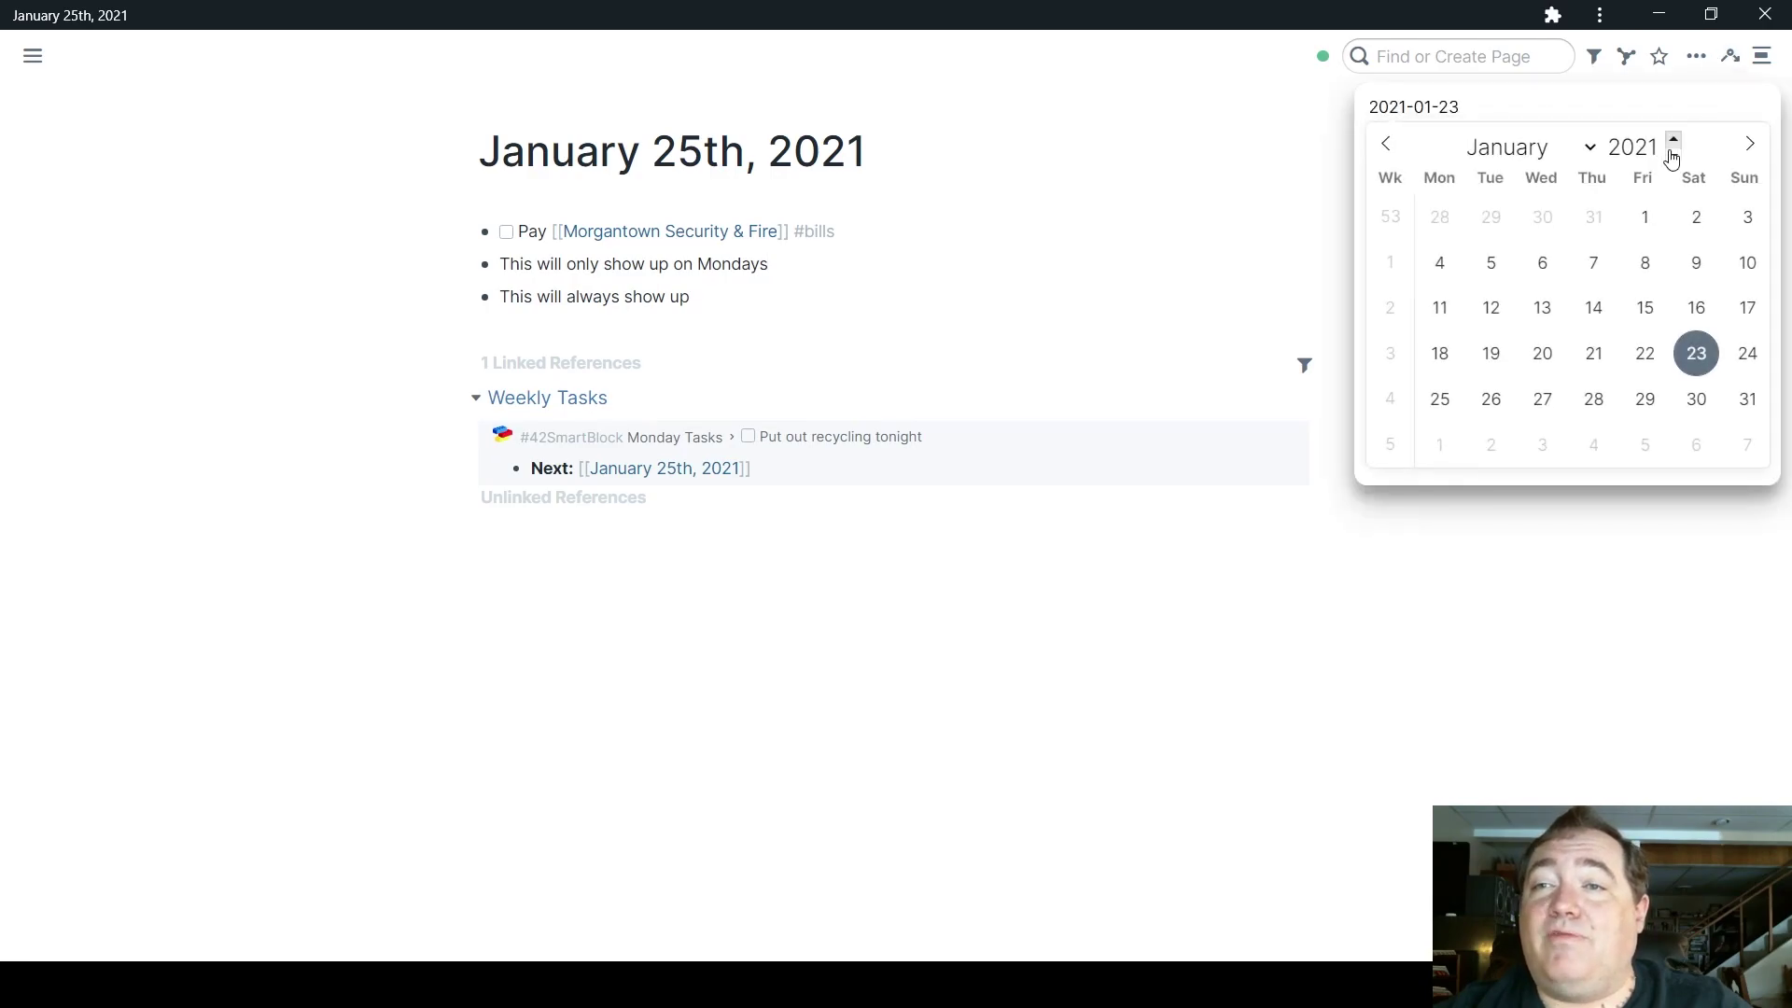
{"action": "left_click", "coordinate": [1490, 399]}
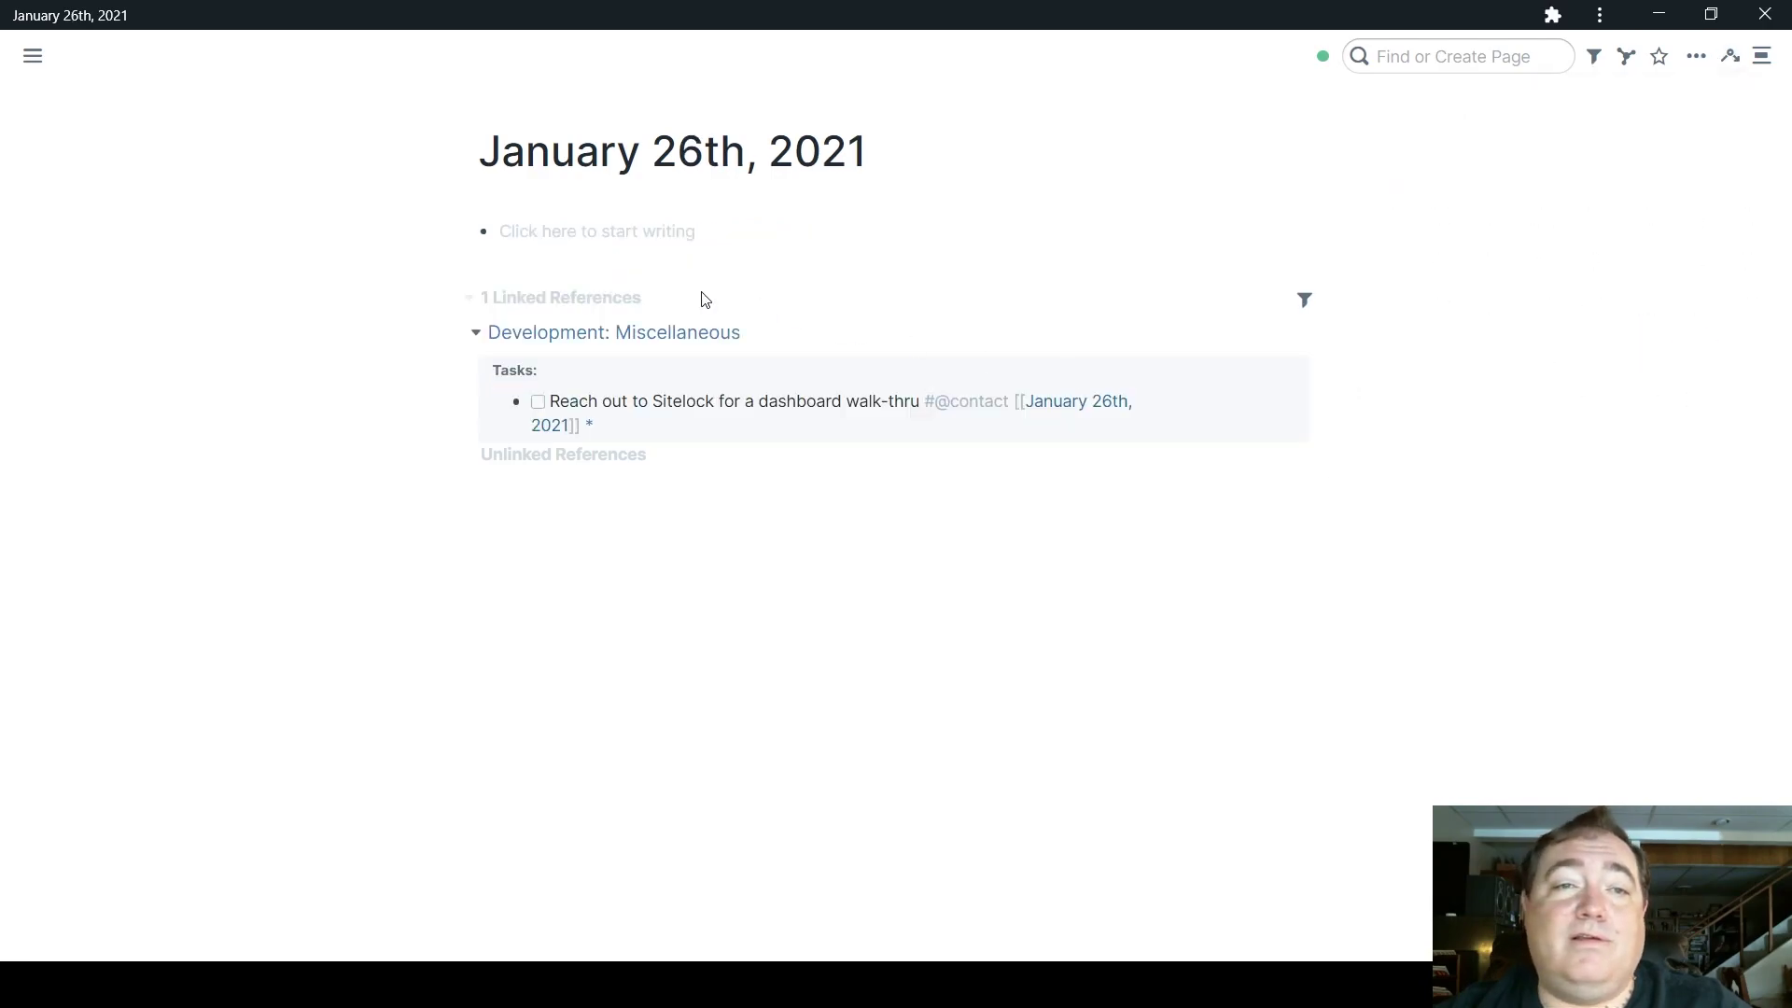
{"action": "left_click", "coordinate": [604, 236]}
{"action": "type", "text": "jjif"}
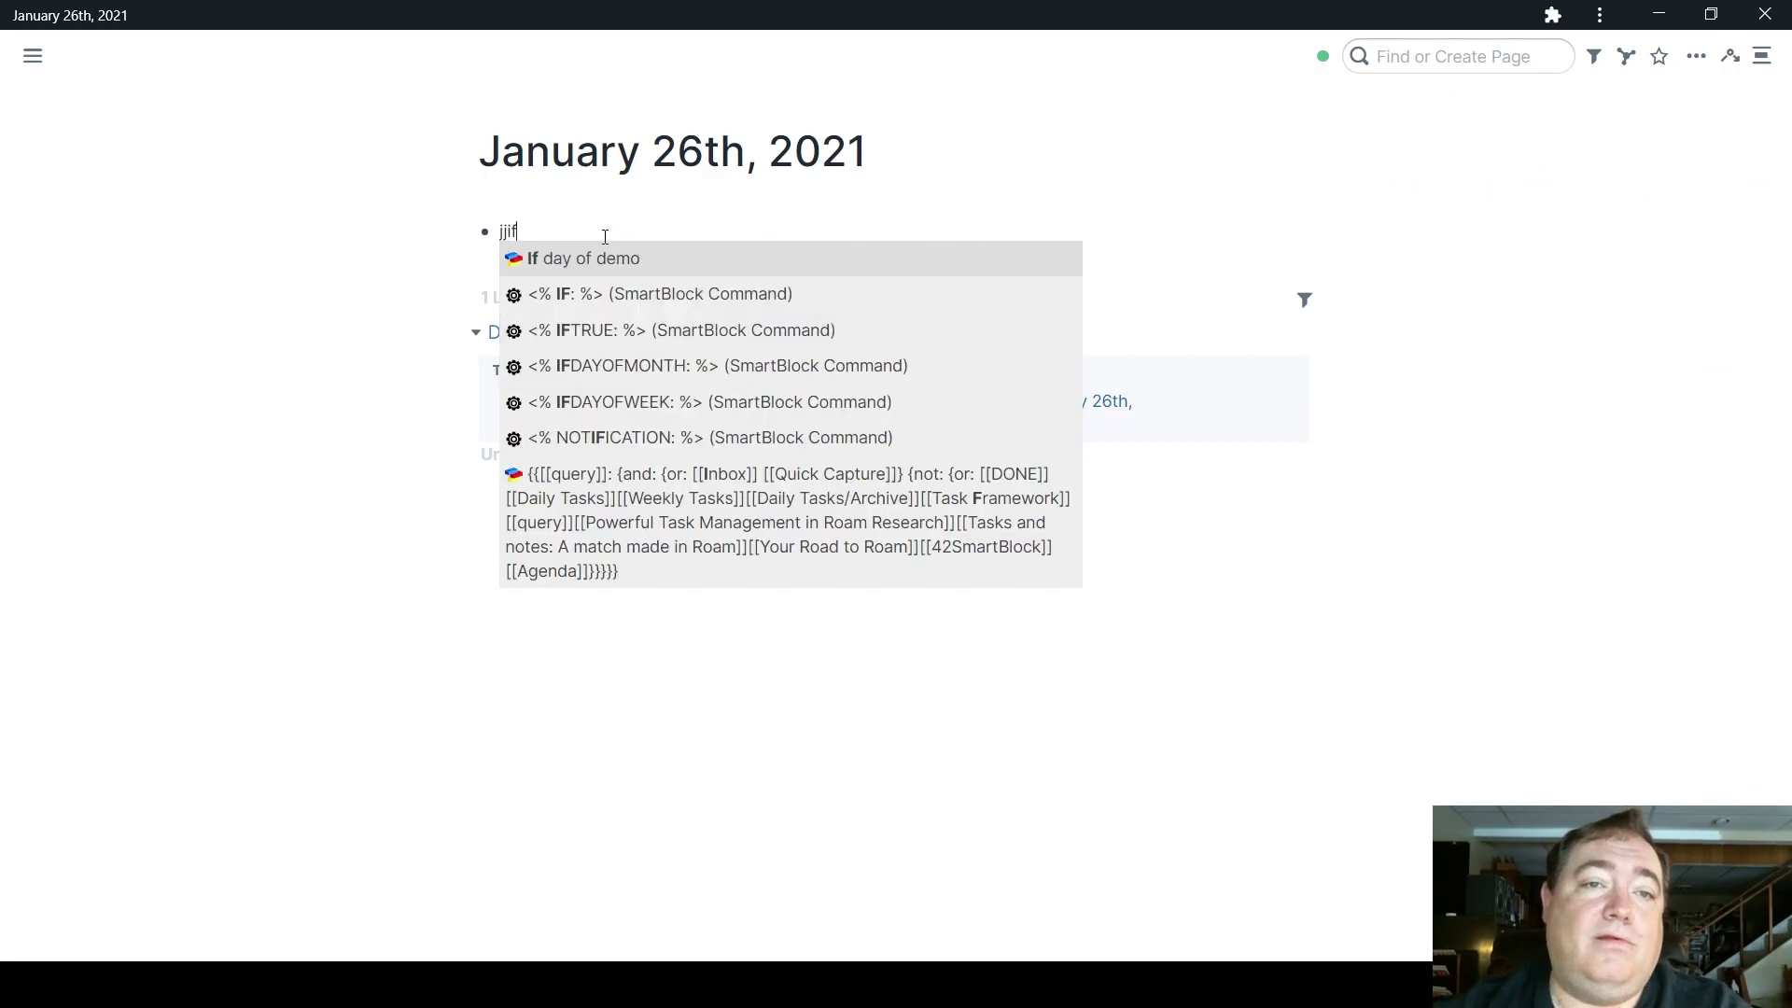
{"action": "left_click", "coordinate": [592, 256]}
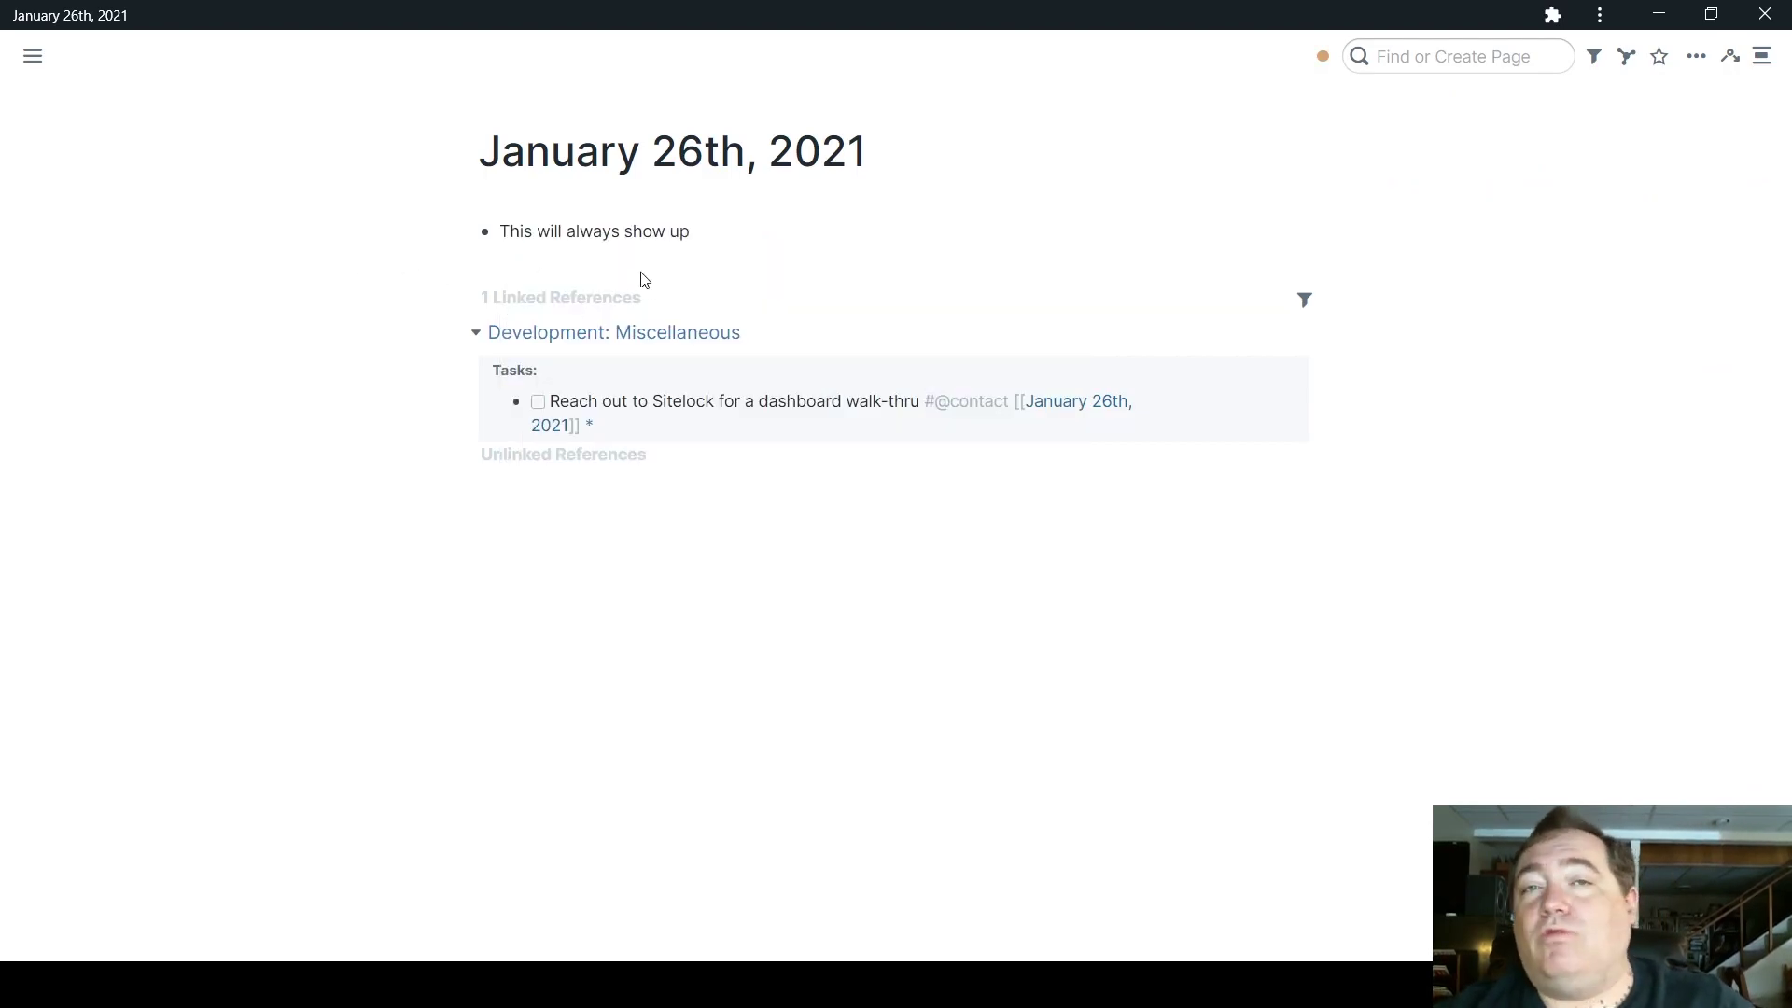
{"action": "key", "text": "ctrl+a"}
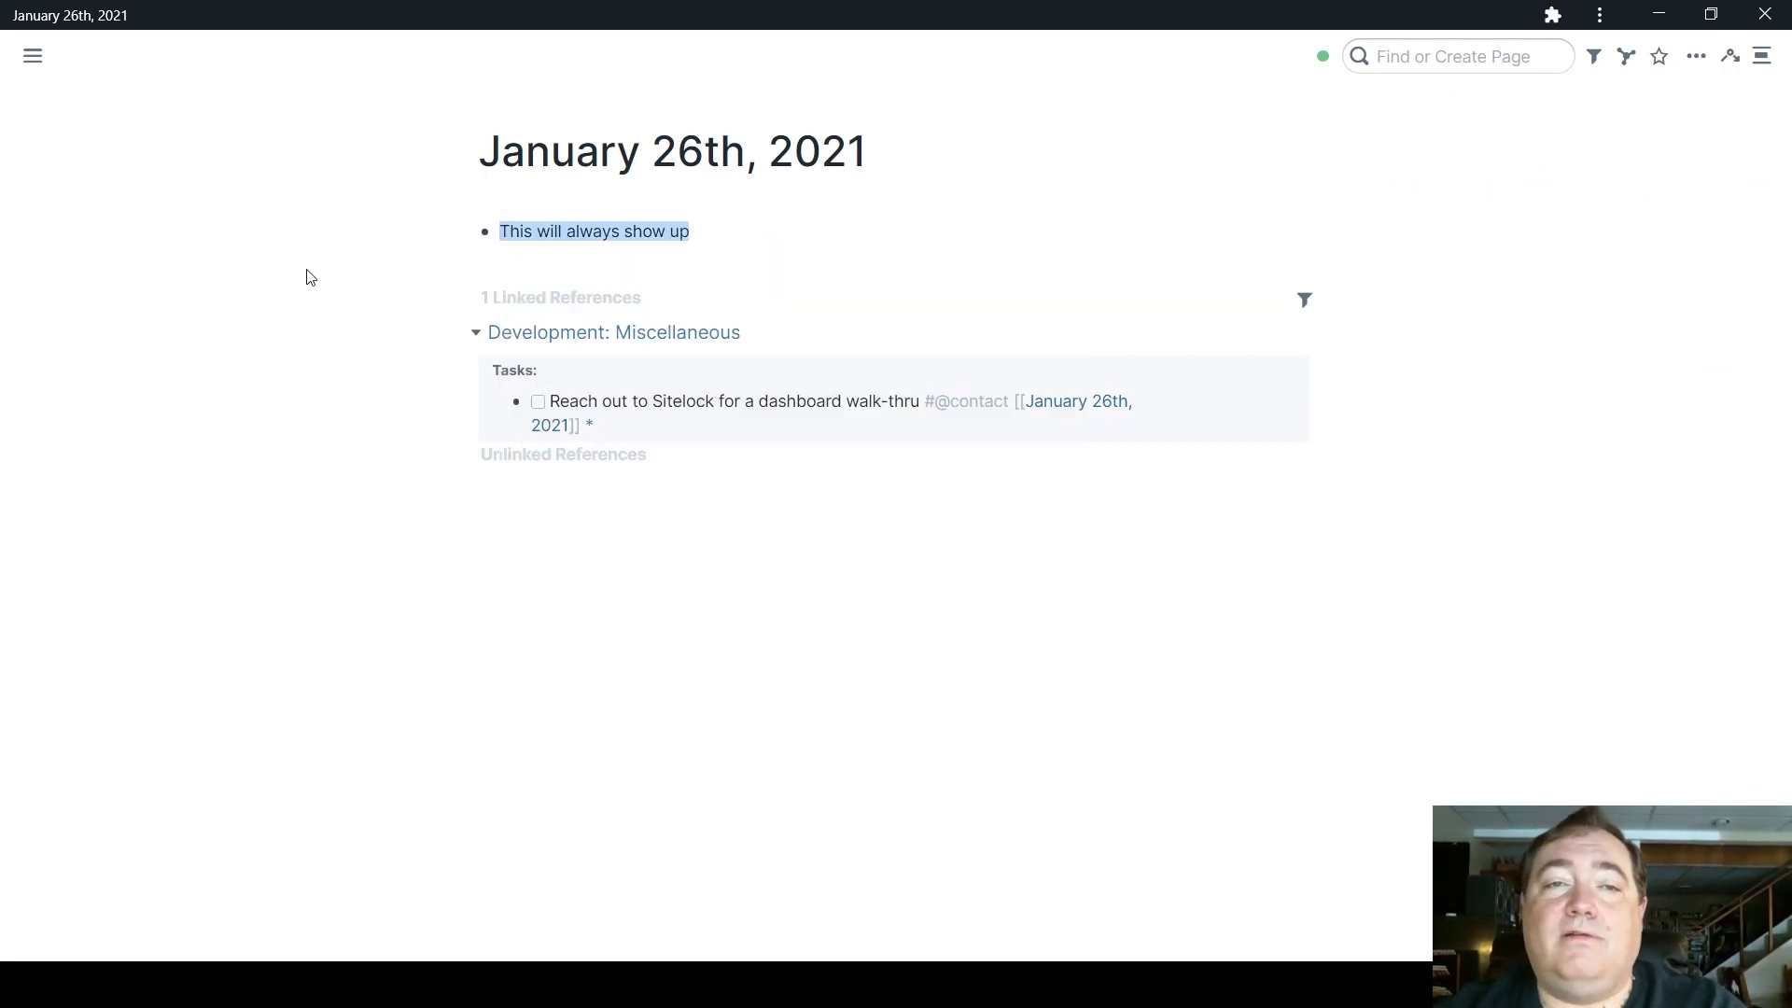
{"action": "key", "text": "BackSpace"}
Step: Back on January 25th, delete both SmartBlock result lines, leaving only the Pay to-do
{"action": "key", "text": "ctrl+shift+comma"}
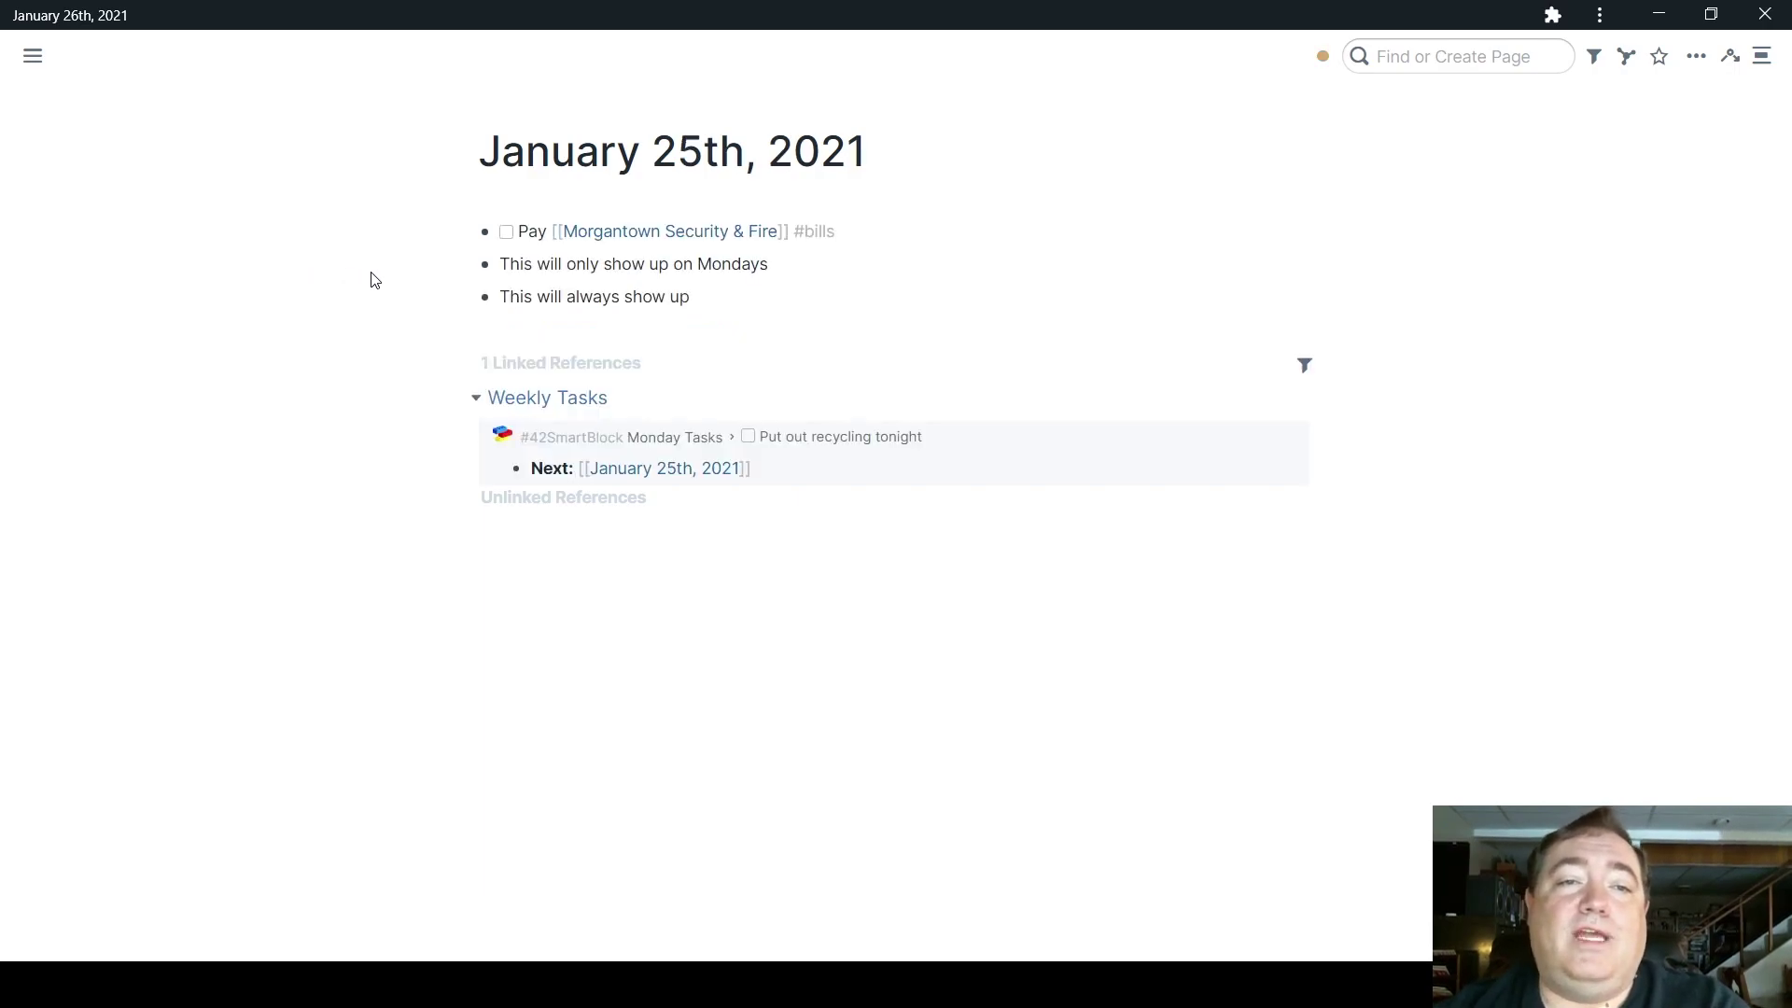
{"action": "key", "text": "Escape"}
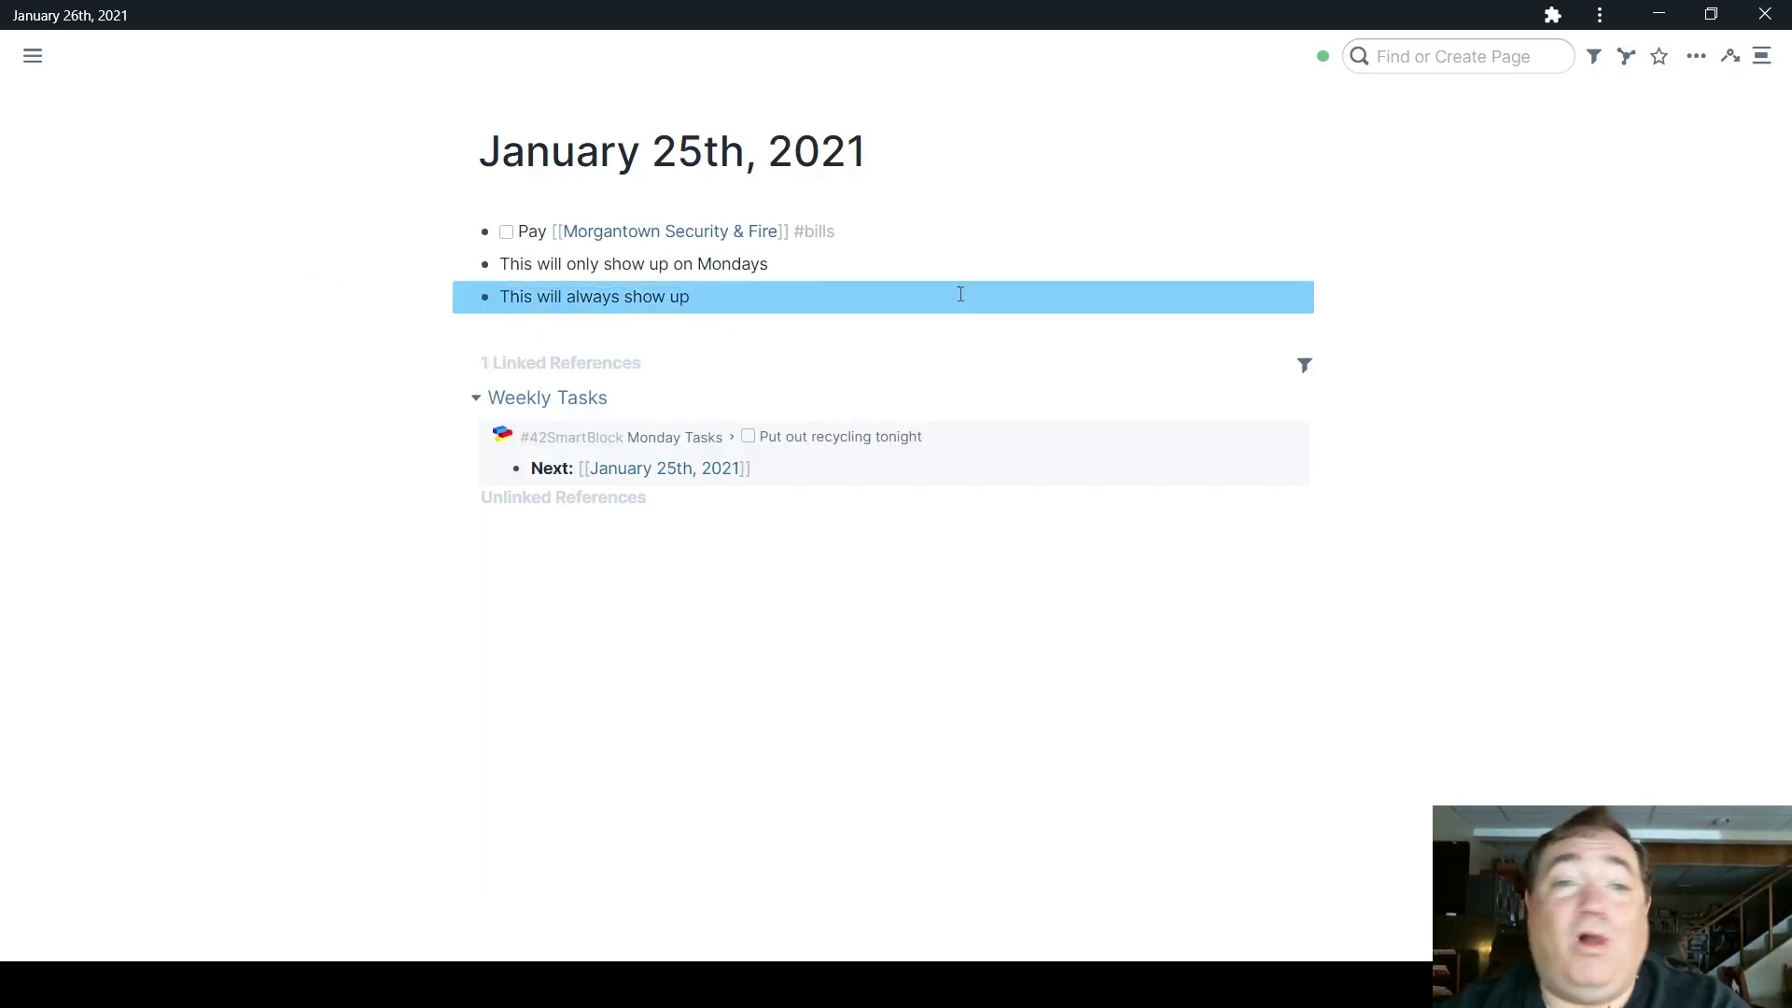
{"action": "key", "text": "shift+Up"}
{"action": "key", "text": "BackSpace"}
{"action": "left_click", "coordinate": [268, 258]}
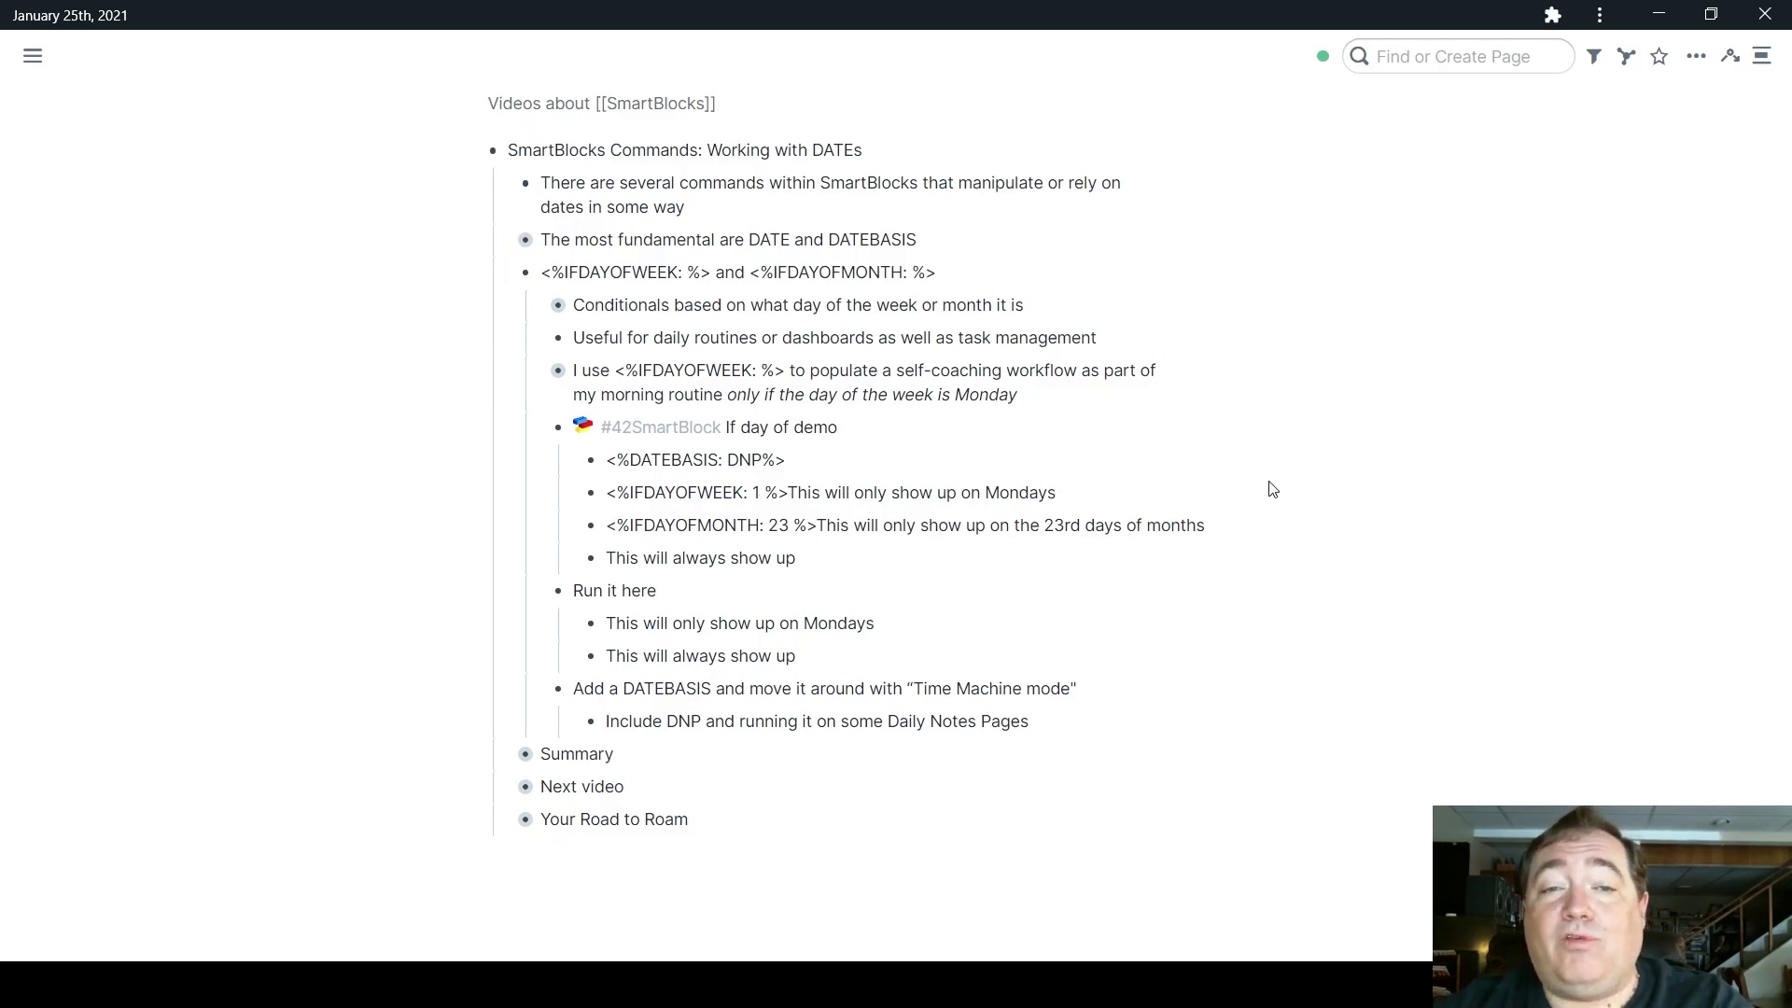
Step: Add an empty nested bullet beneath the demo's <%IFDAYOFWEEK: 1 %> Mondays line
{"action": "key", "text": "Return"}
{"action": "key", "text": "Tab"}
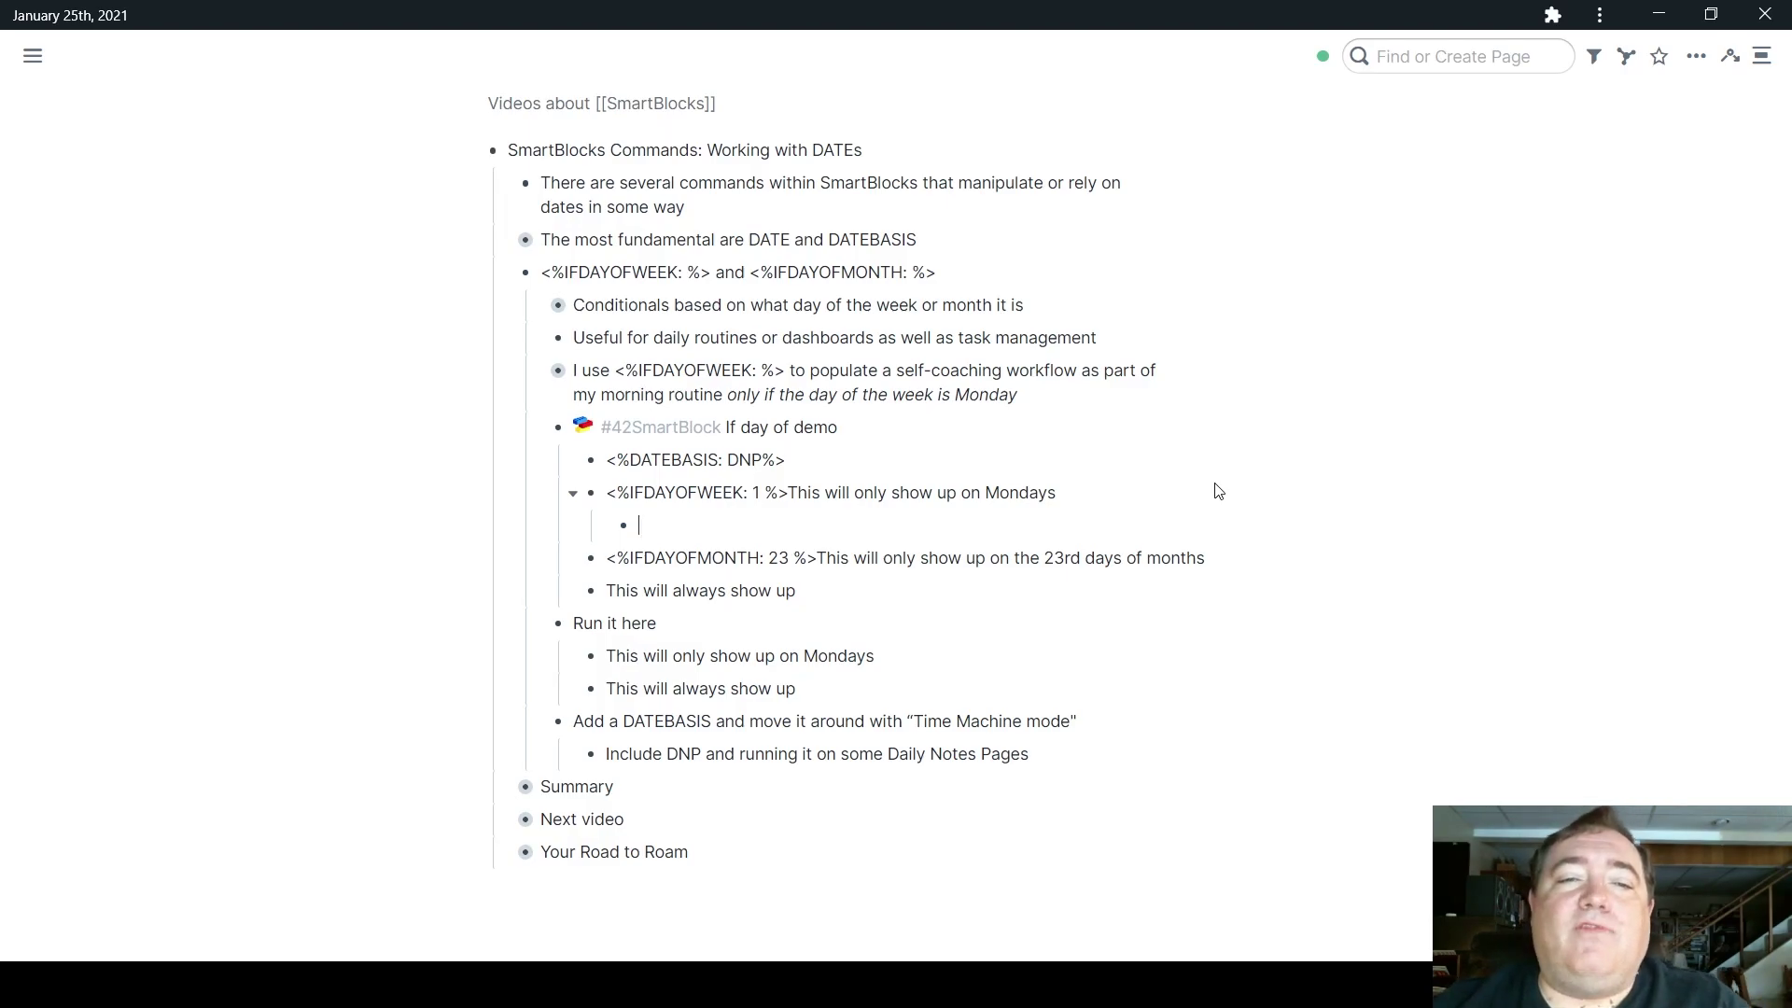
Step: Collapse If day of demo, Run it here, Add a DATEBASIS and the IFDAYOFWEEK section, then expand Summary
{"action": "left_click", "coordinate": [542, 429]}
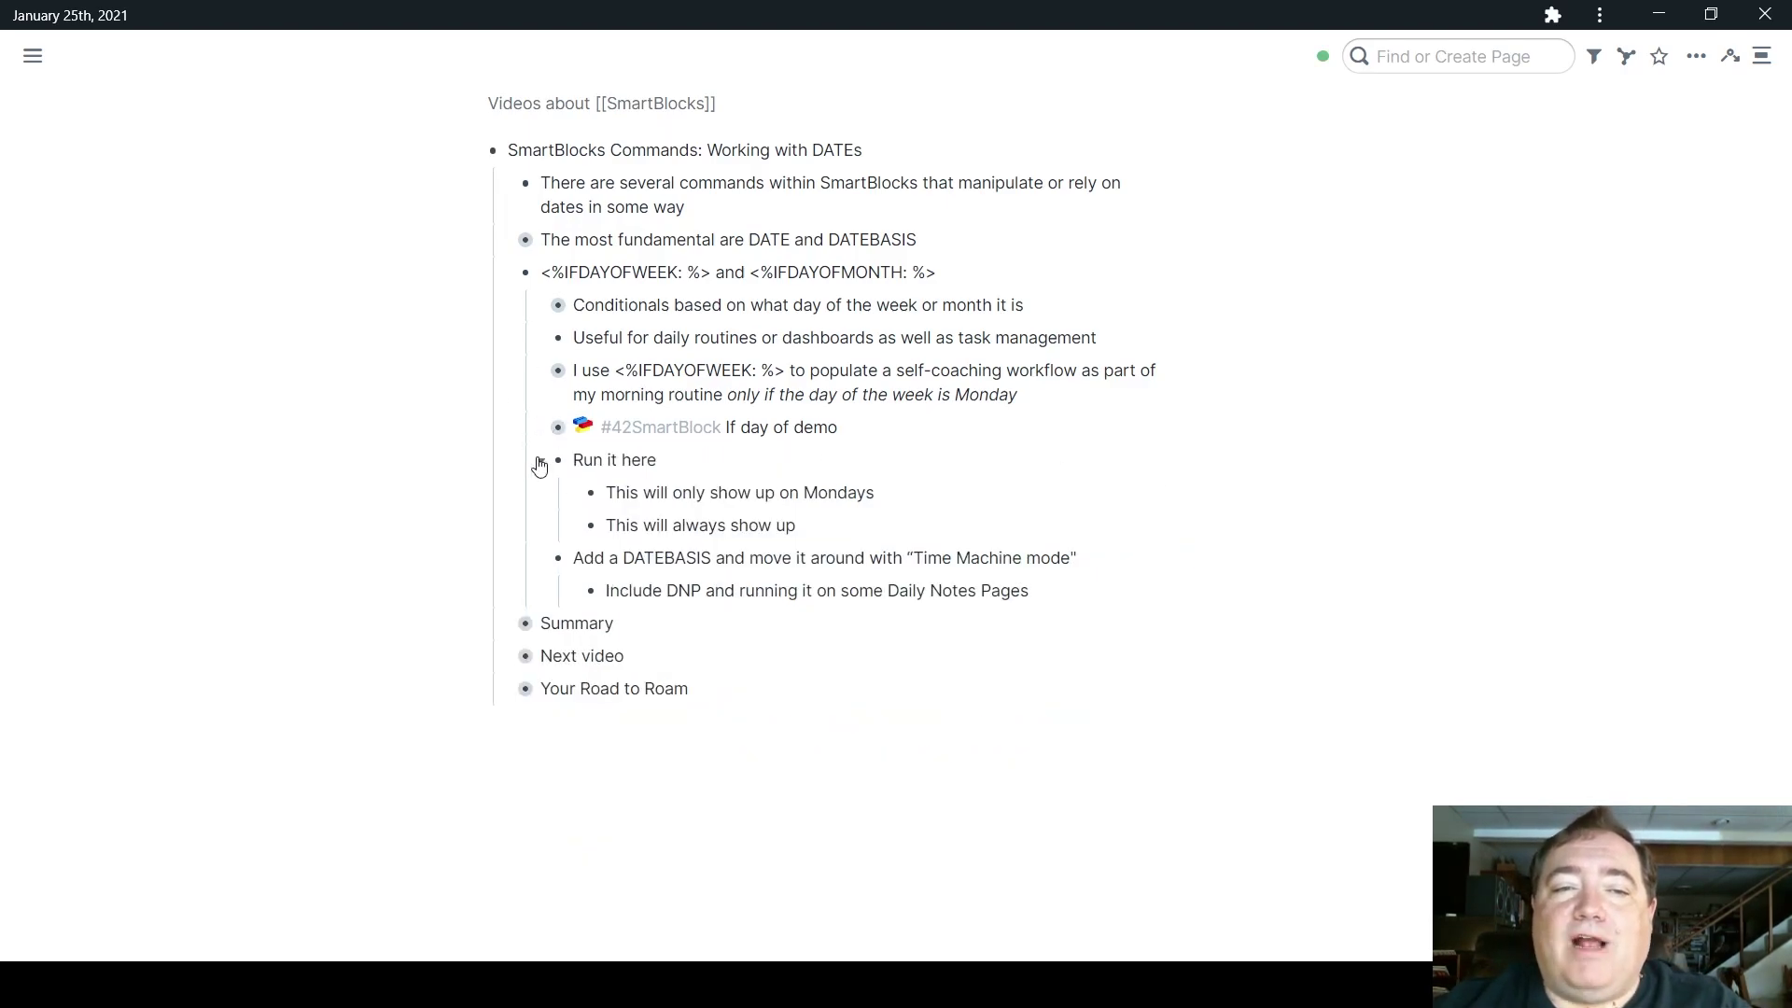
{"action": "left_click", "coordinate": [541, 461]}
{"action": "left_click", "coordinate": [536, 494]}
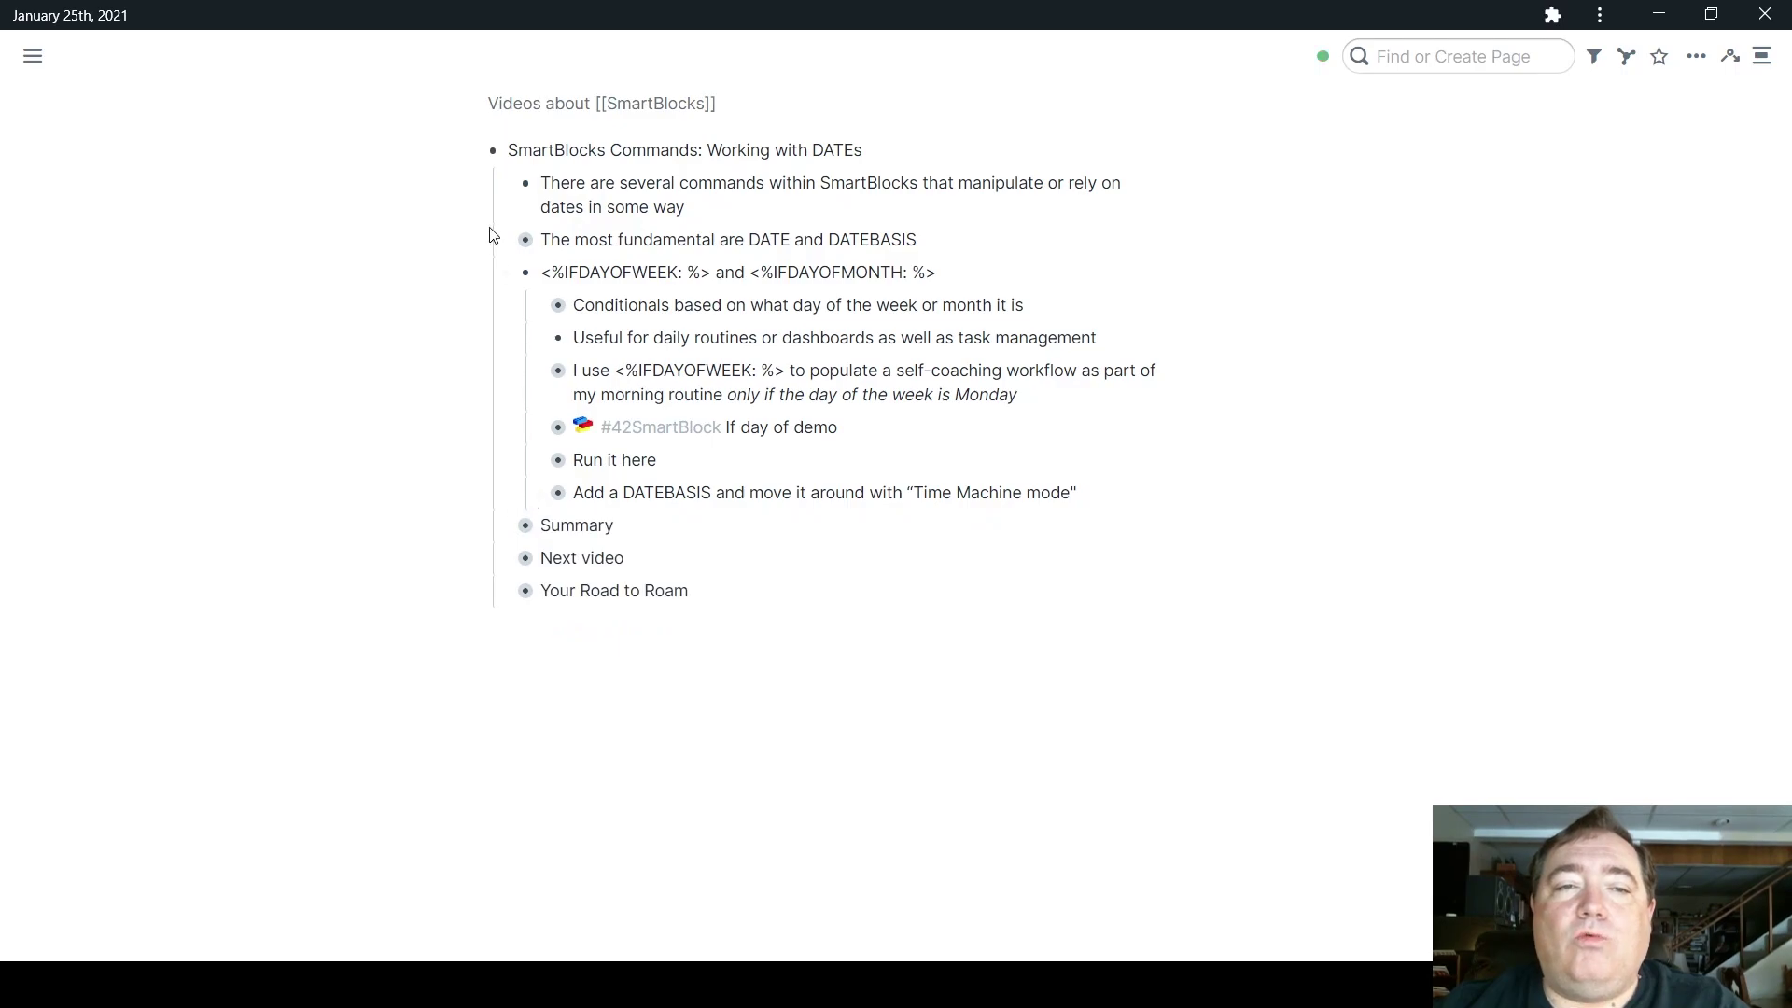
{"action": "left_click", "coordinate": [510, 274]}
{"action": "left_click", "coordinate": [508, 307]}
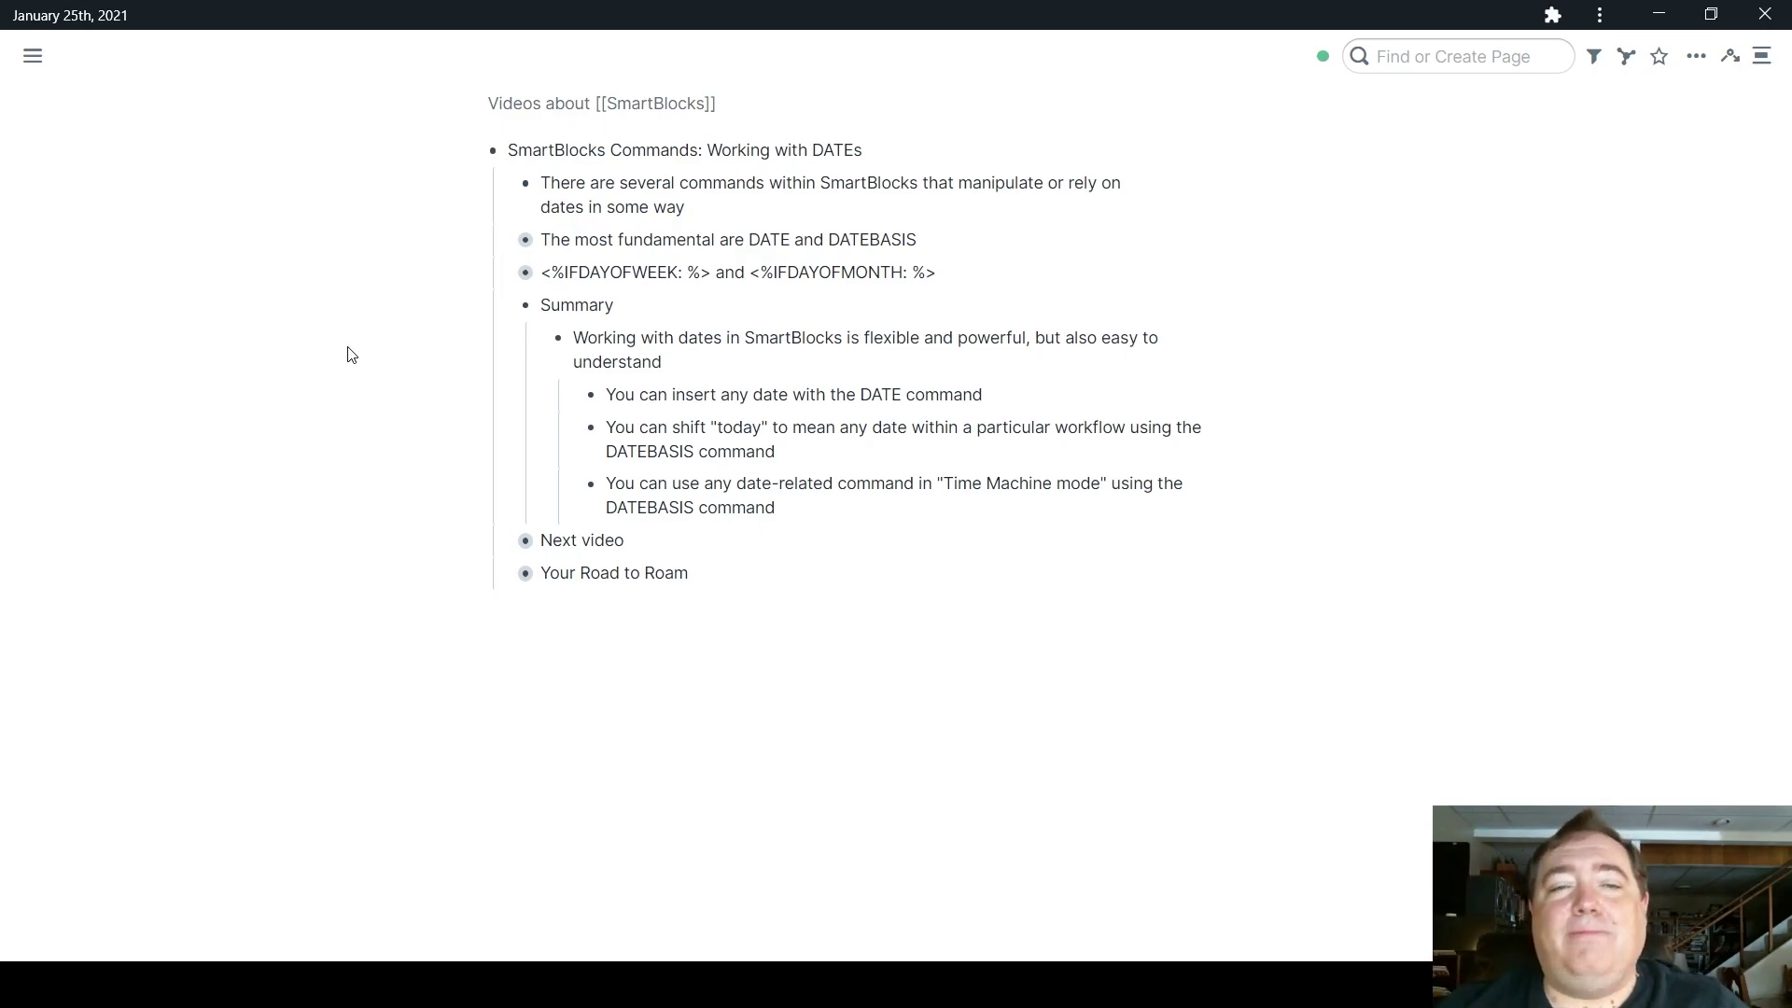
Step: Fold Summary, expand and refold Next video, then expand Your Road to Roam
{"action": "left_click", "coordinate": [506, 308]}
{"action": "left_click", "coordinate": [506, 340]}
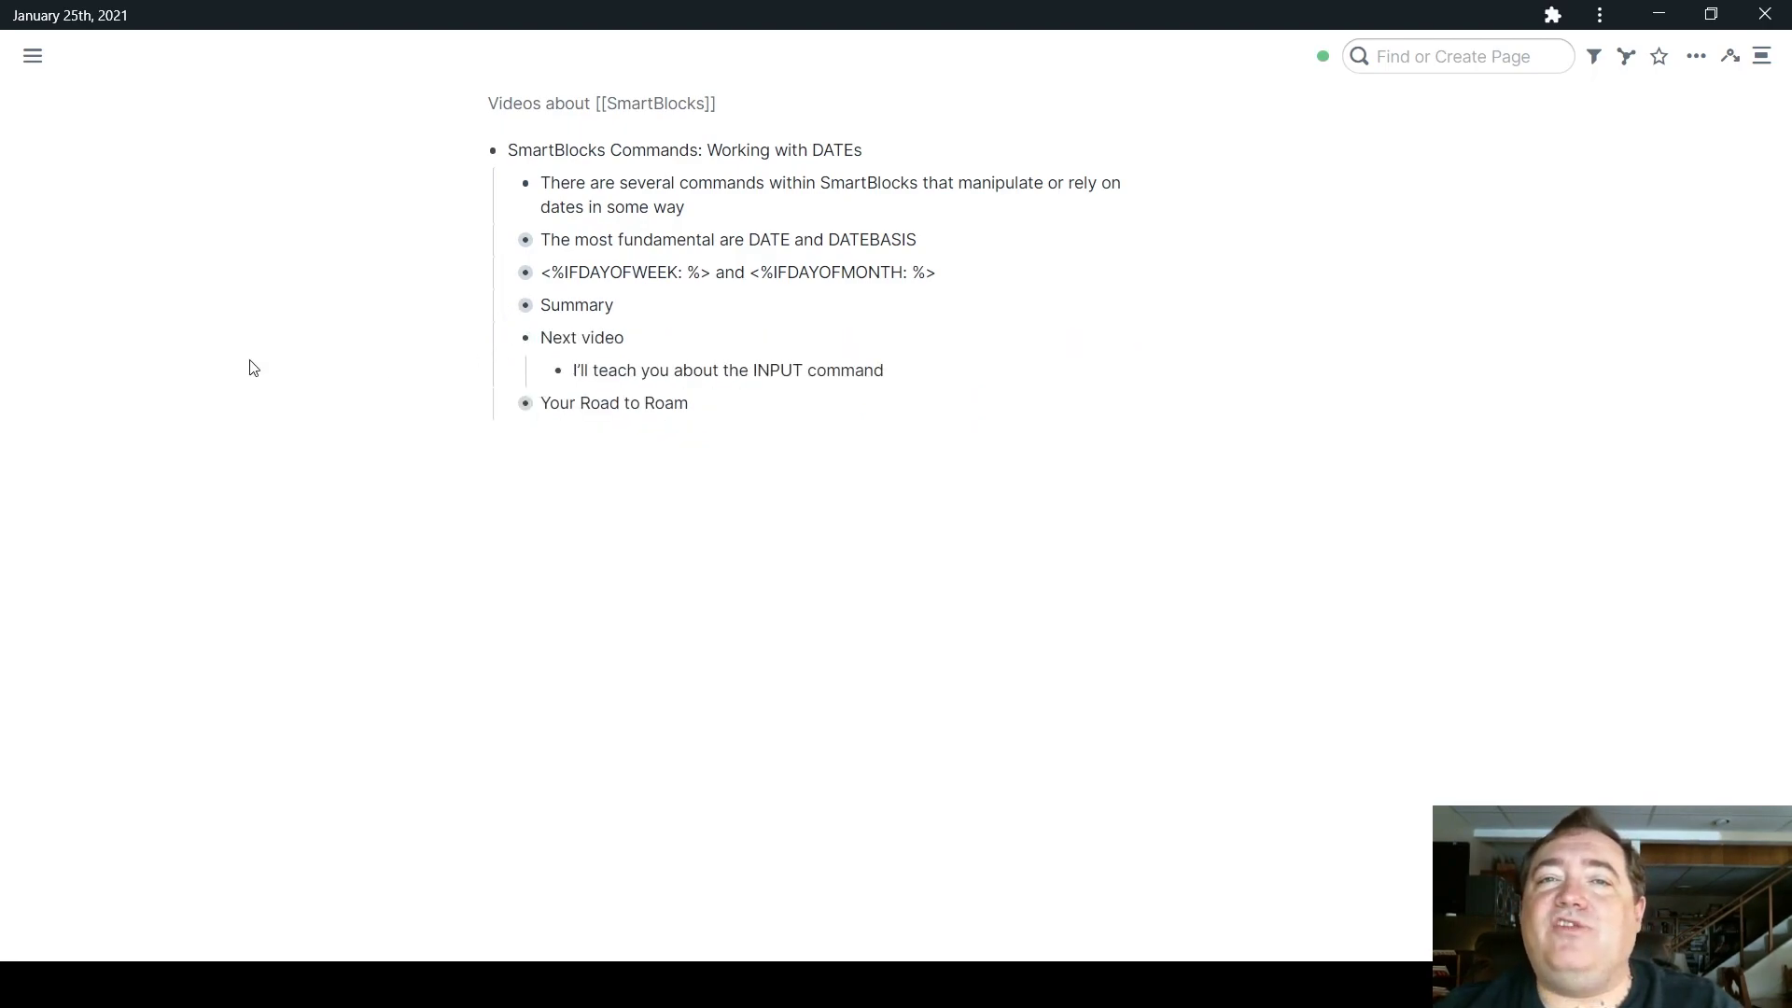
{"action": "left_click", "coordinate": [504, 340]}
{"action": "left_click", "coordinate": [505, 373]}
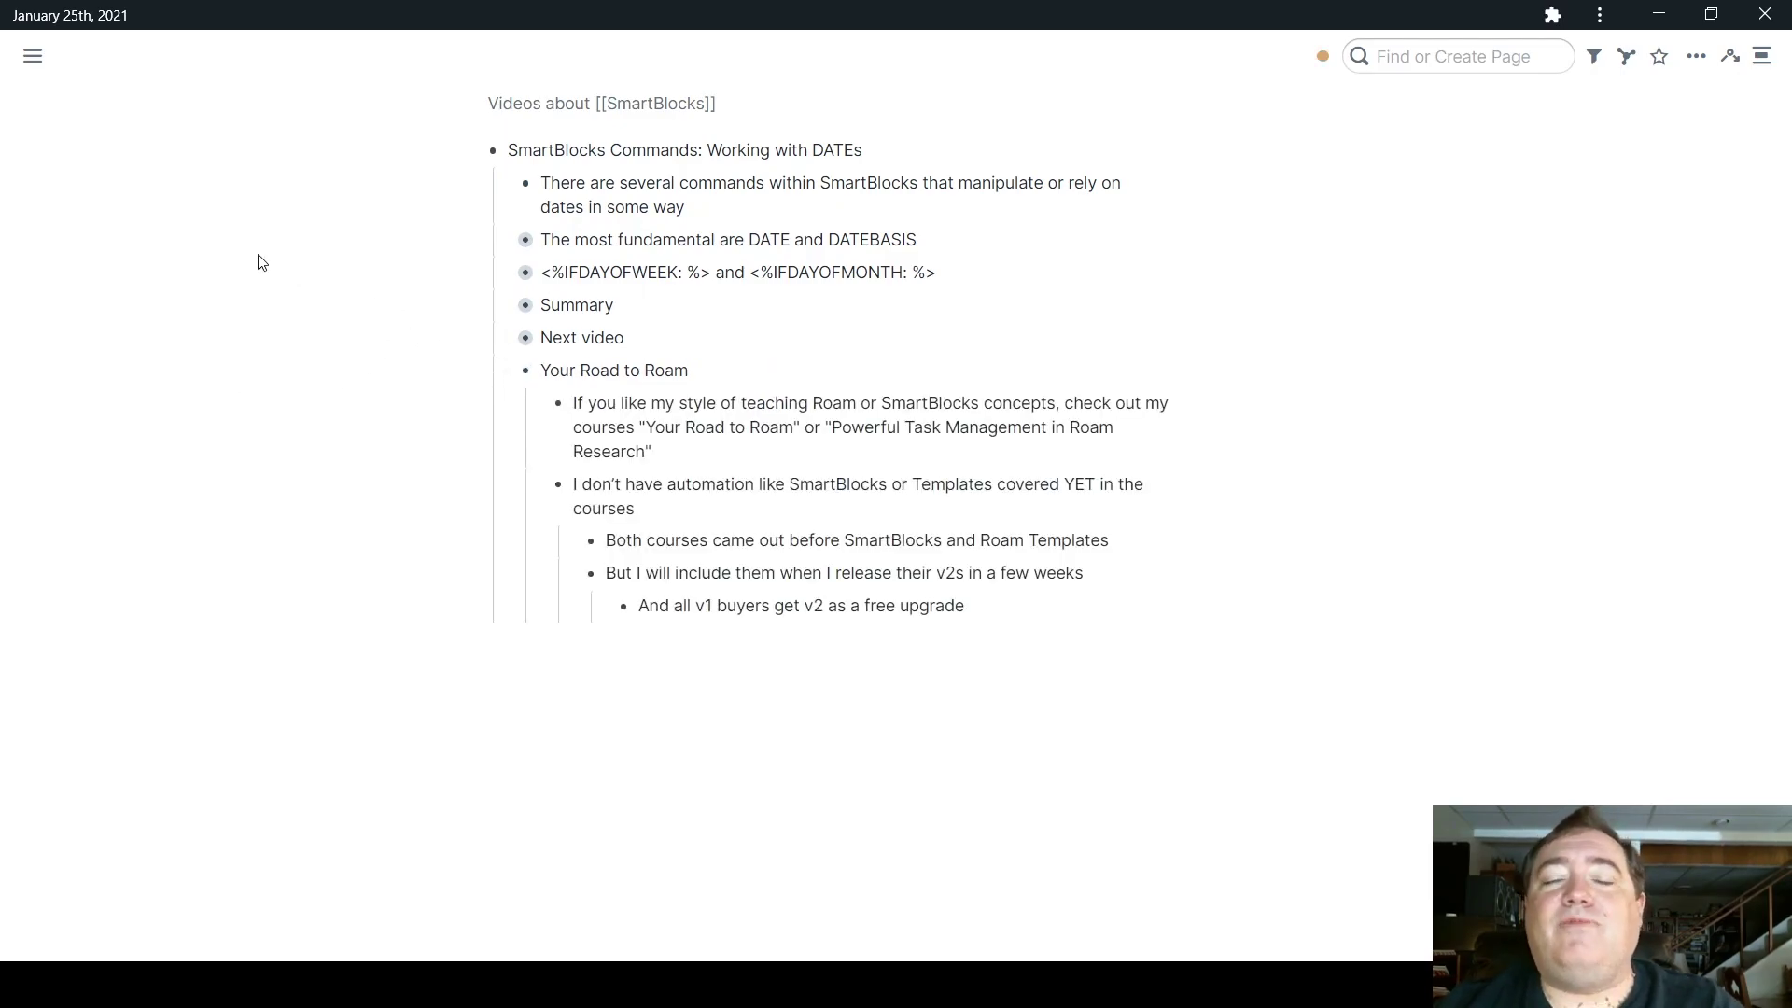